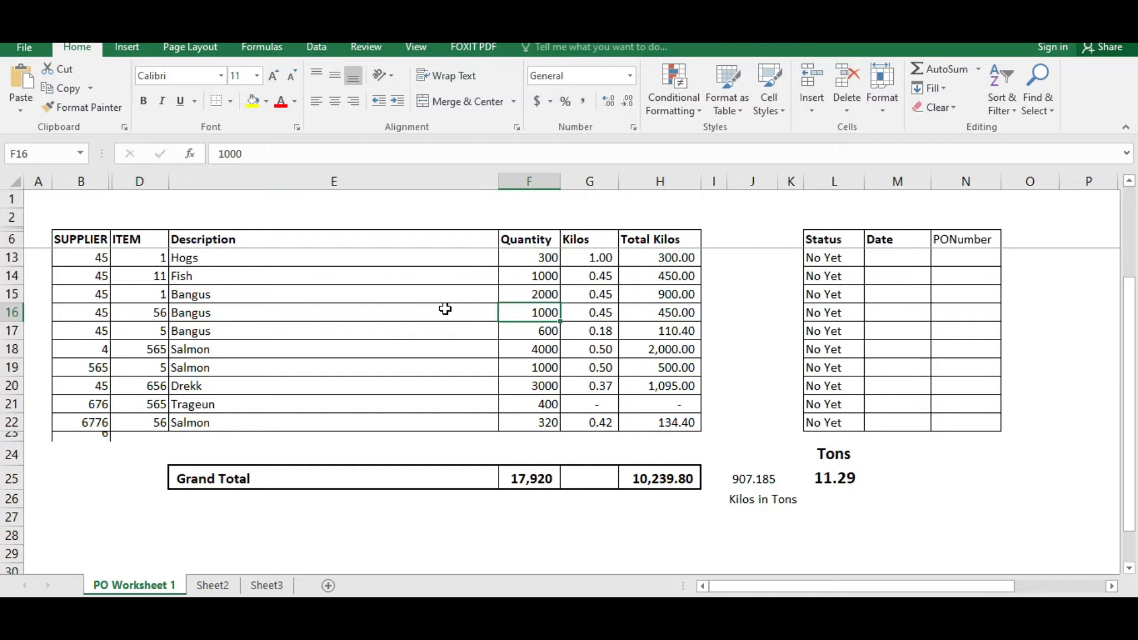
- Examine the Kilos column from the first item down to the Grand Total row and its Total Kilos cell
key(Right)
key(Up)
key(Up)
key(Up)
key(Up)
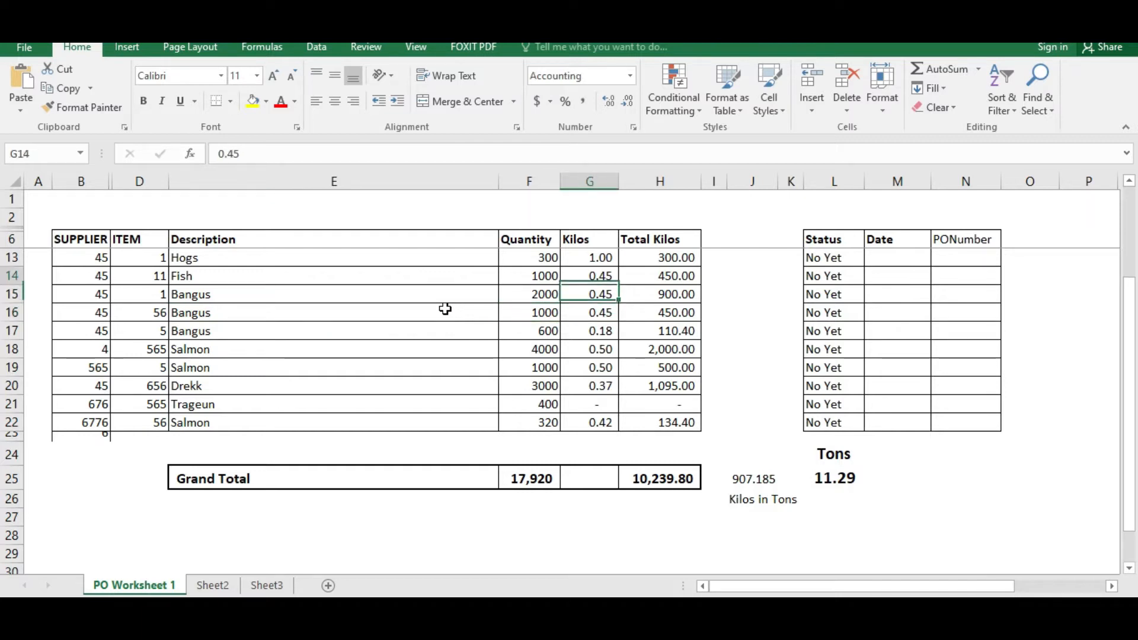
key(Up)
key(Up)
key(Up)
key(Up)
key(Up)
key(Up)
key(Up)
key(Up)
key(Up)
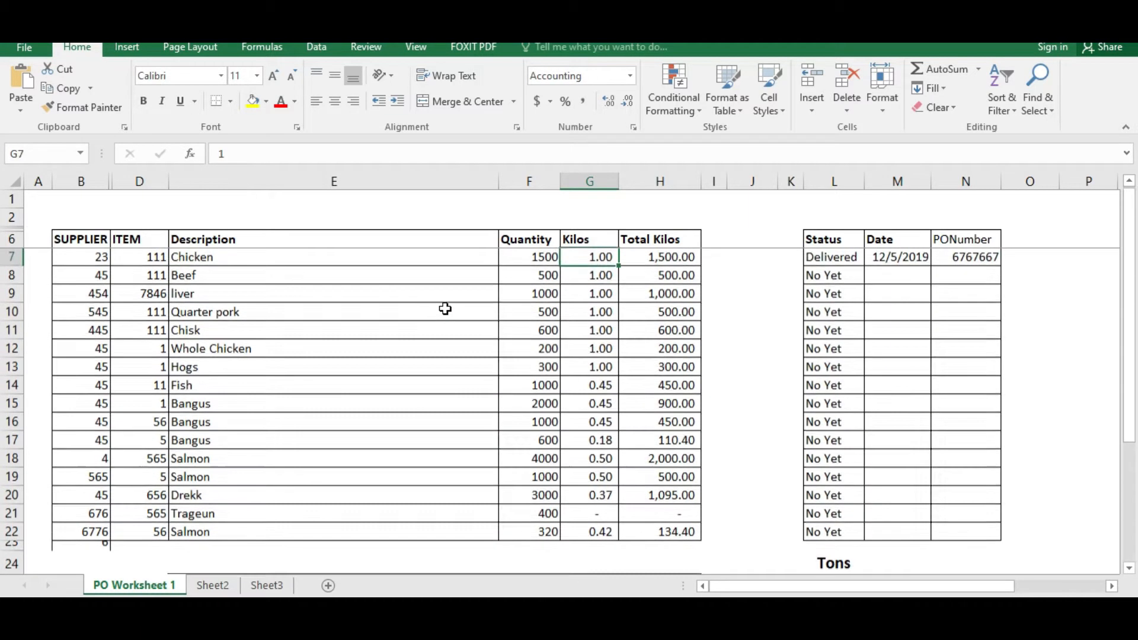
key(Right)
key(Down)
key(Down)
key(Left)
key(Down)
key(Down)
key(Down)
key(Down)
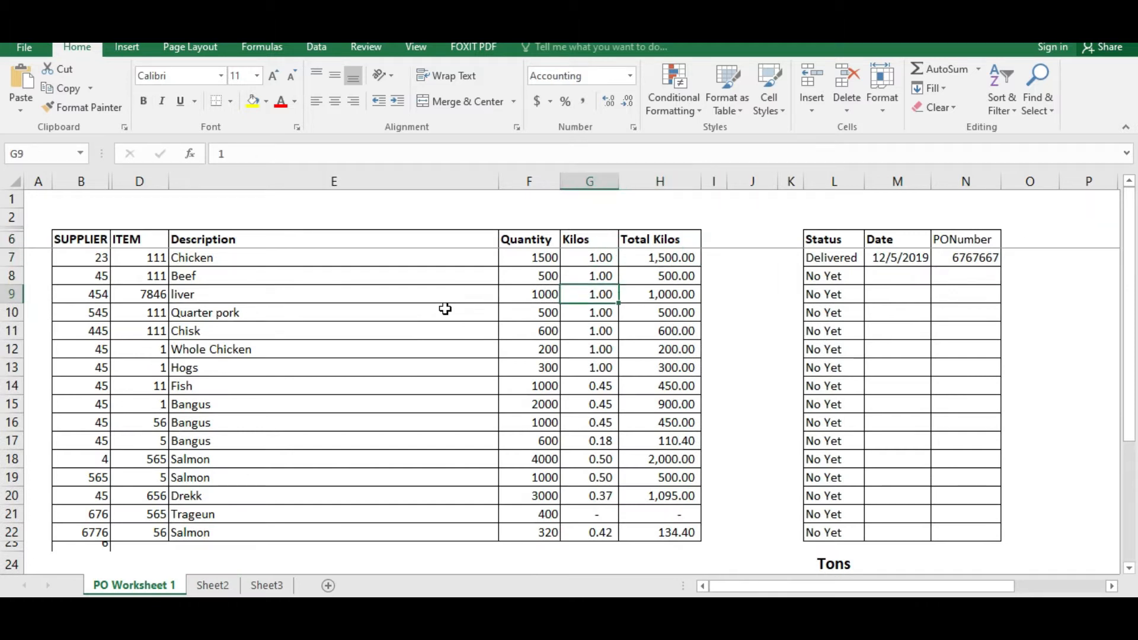
key(Down)
key(Down)
key(Down)
key(Down)
key(Down)
key(Down)
key(Down)
key(Down)
key(Down)
key(Down)
key(Down)
key(Down)
key(Down)
key(Down)
key(Down)
key(Down)
key(Down)
key(Right)
key(Up)
key(Up)
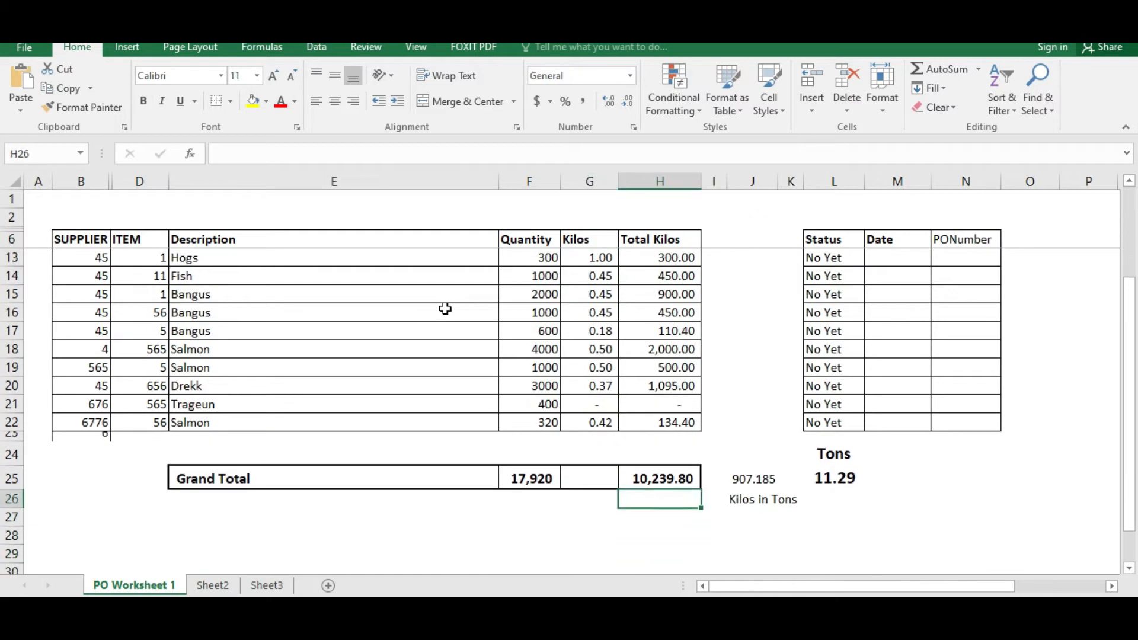
key(Up)
key(Up)
key(Right)
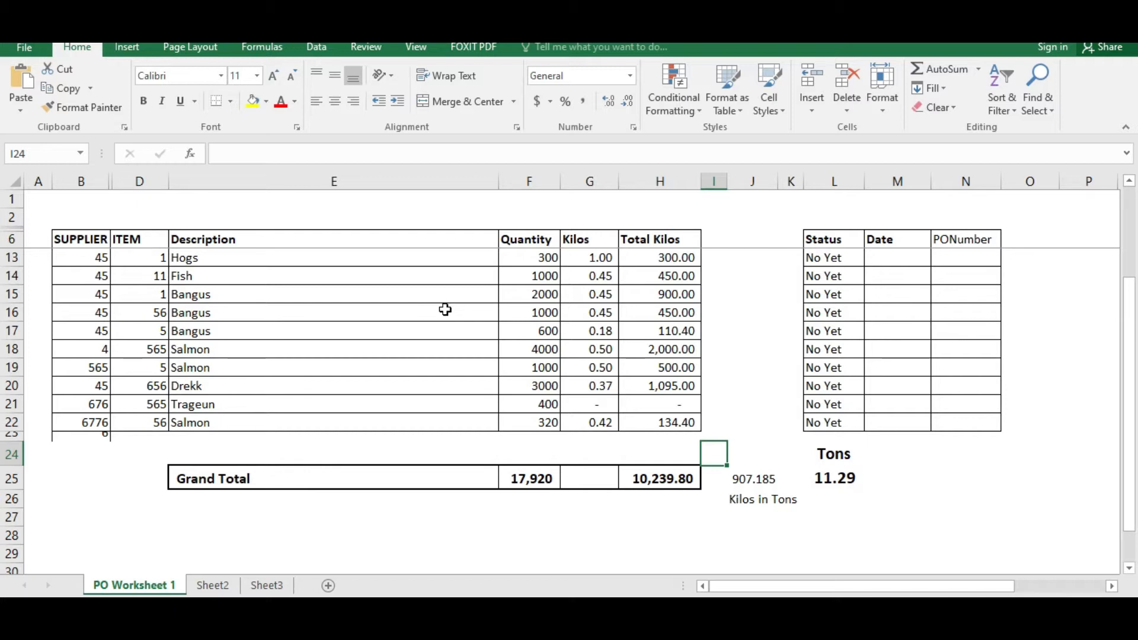
click(749, 324)
click(722, 238)
click(680, 218)
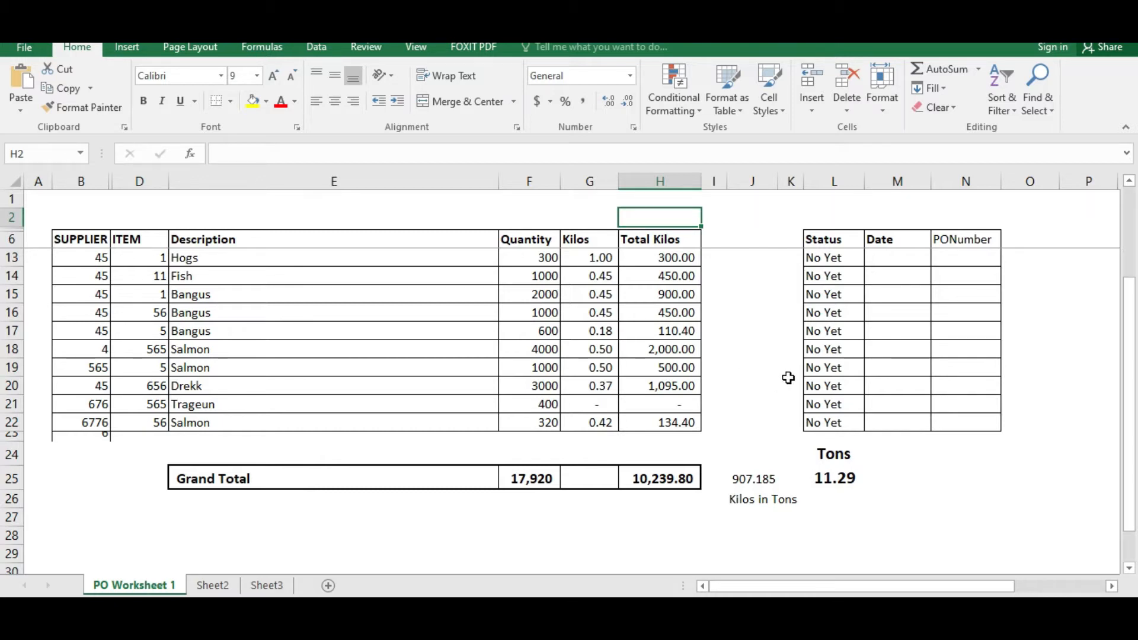
click(587, 314)
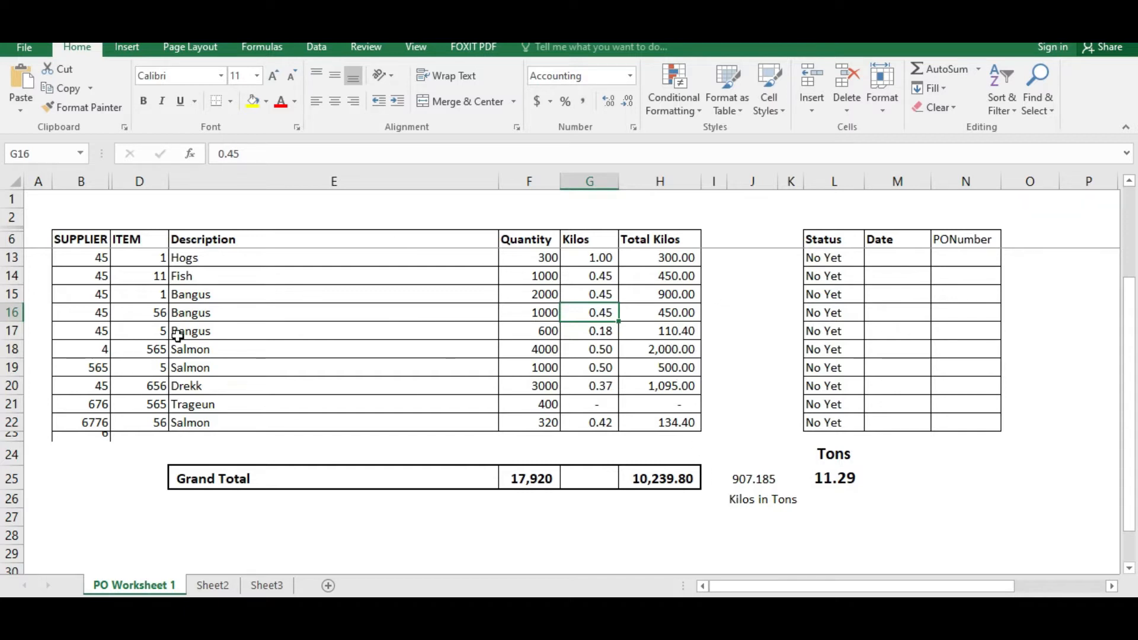
scroll(623, 344, up, 2)
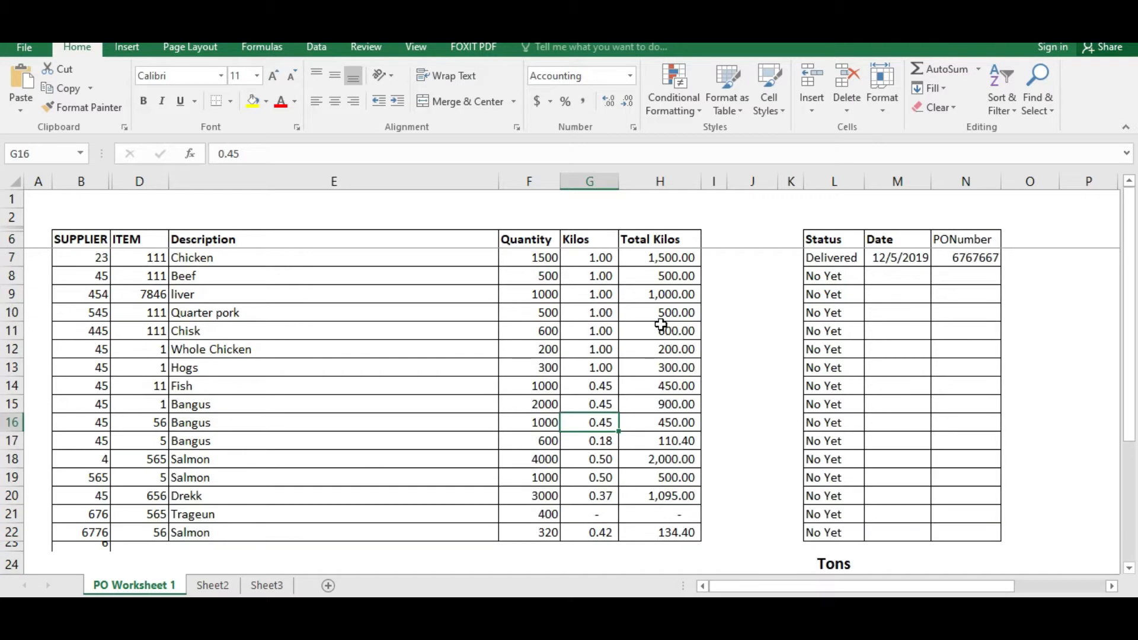
scroll(715, 294, down, 2)
scroll(715, 294, up, 2)
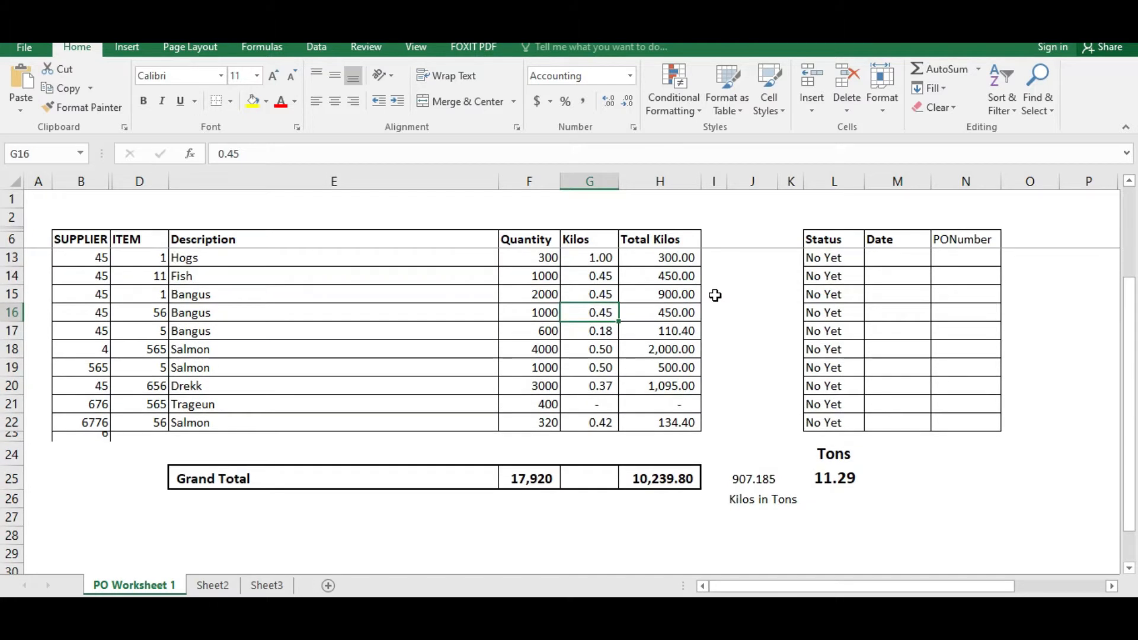
scroll(715, 292, down, 2)
click(730, 314)
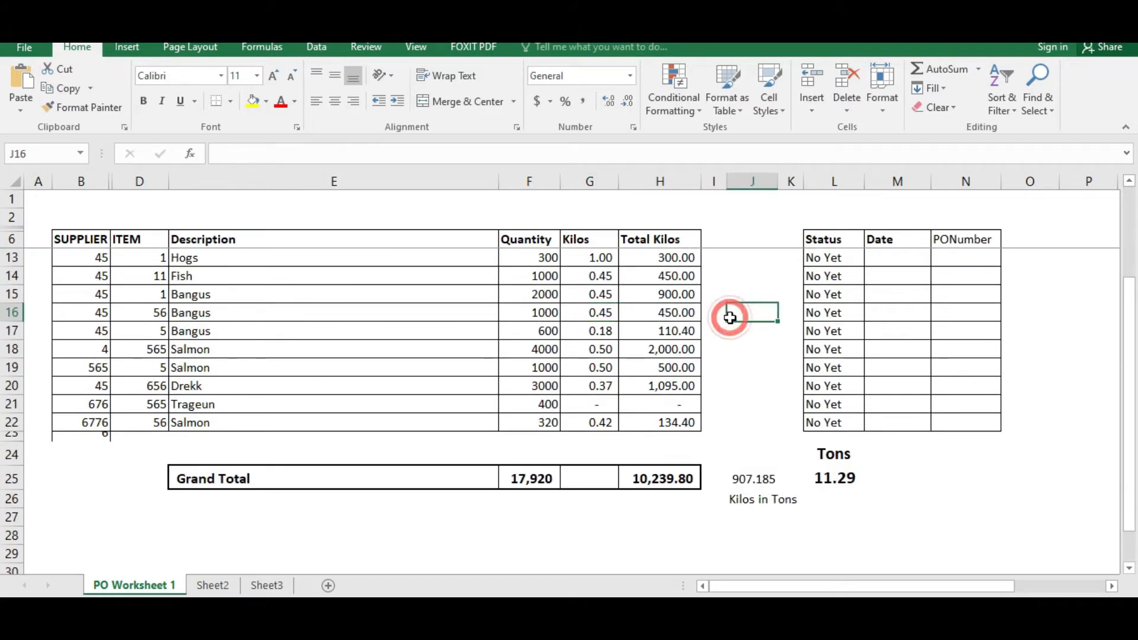
- Inspect the formulas in the Total Kilos column and in its Grand Total cell
click(667, 224)
click(688, 294)
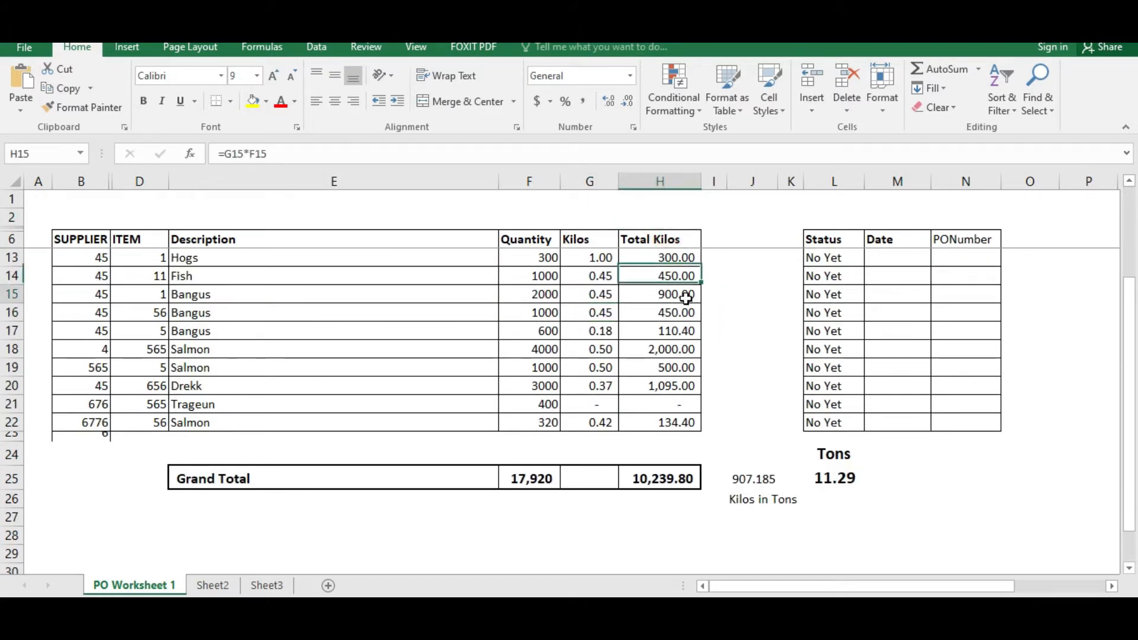
click(676, 366)
click(667, 477)
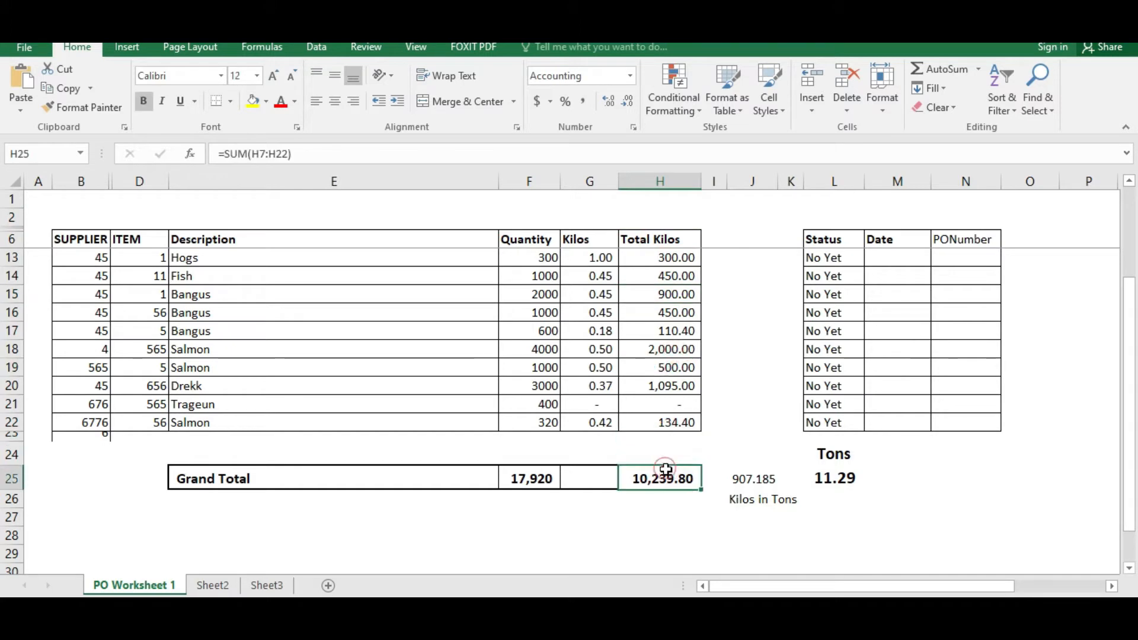
click(668, 515)
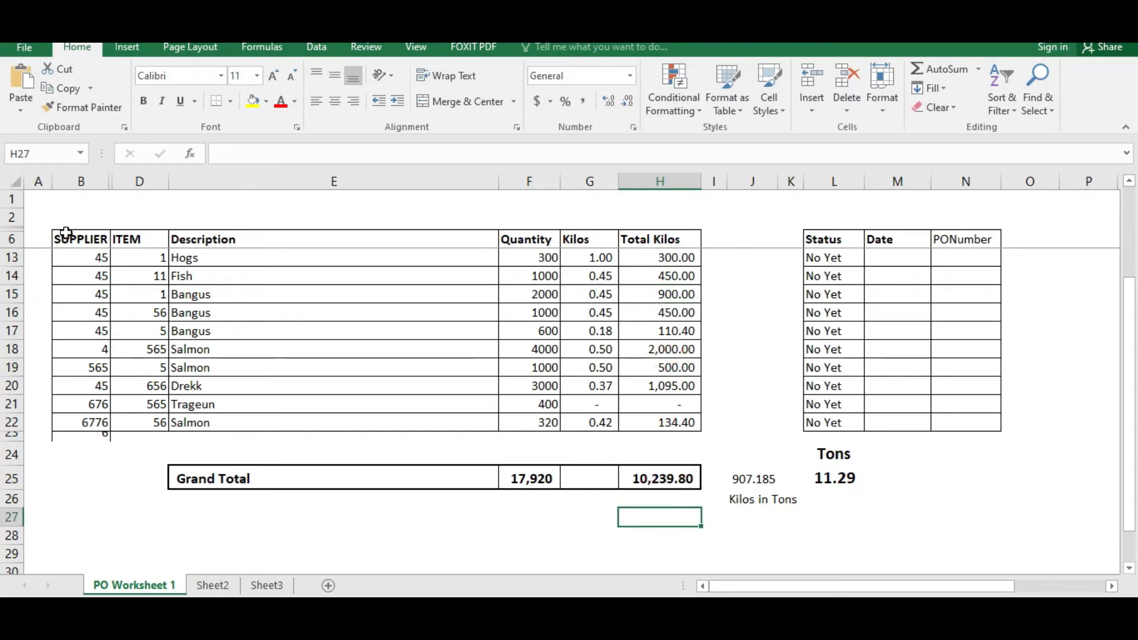
scroll(682, 243, up, 2)
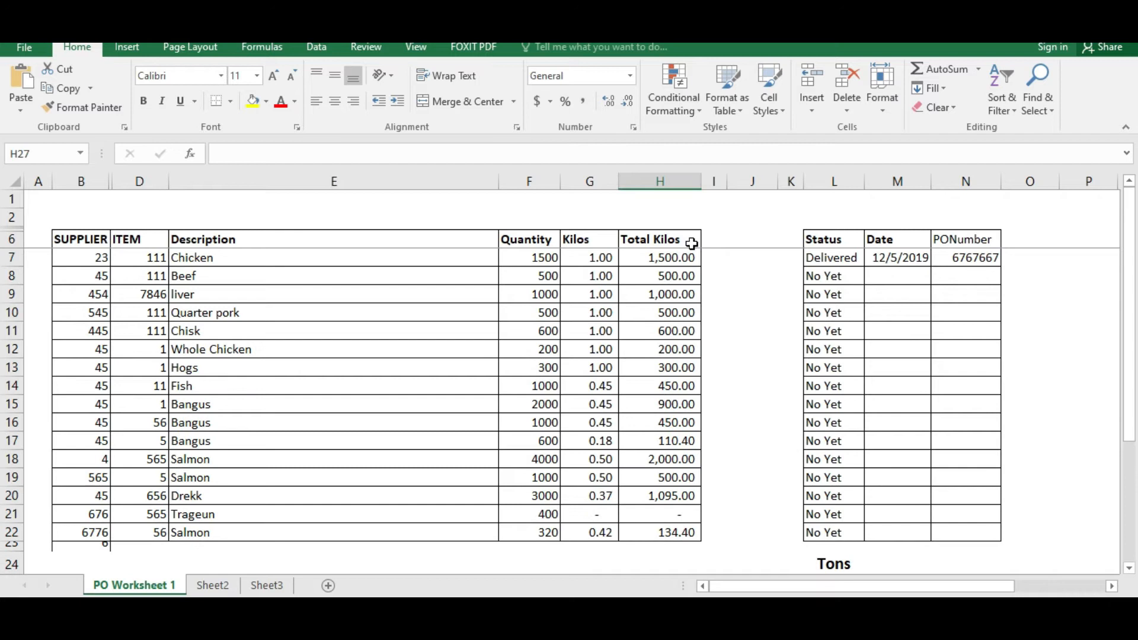
scroll(266, 515, down, 1)
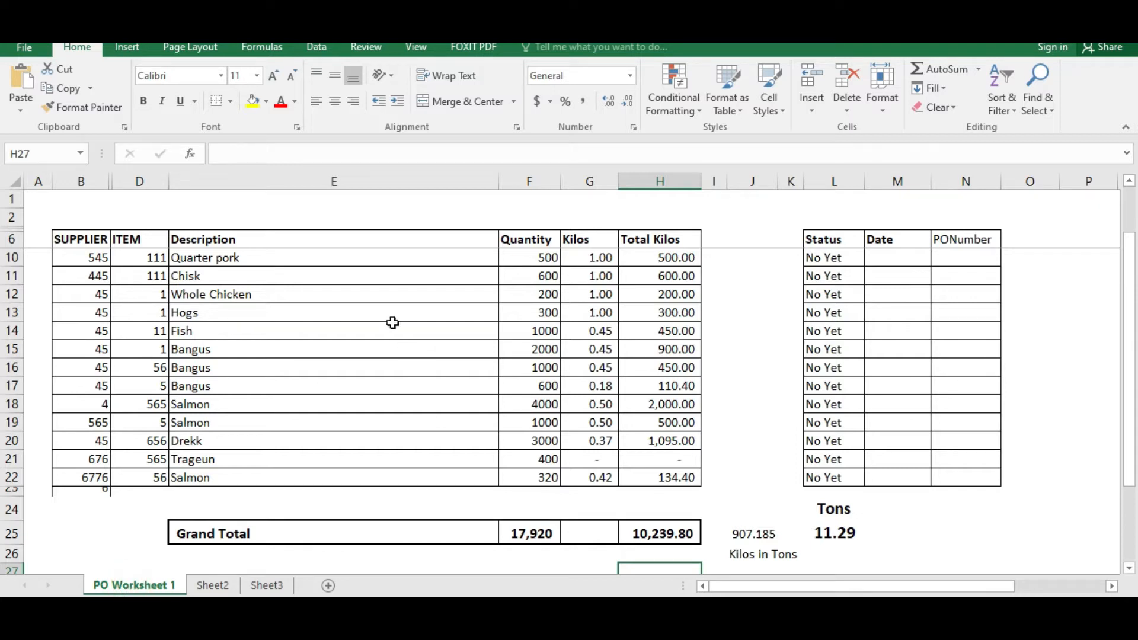
- Review the item descriptions in the order list, from Chicken and Beef down to Hogs
click(465, 313)
scroll(221, 350, up, 1)
click(223, 259)
click(219, 281)
click(231, 330)
scroll(355, 348, down, 1)
scroll(265, 318, up, 1)
click(261, 280)
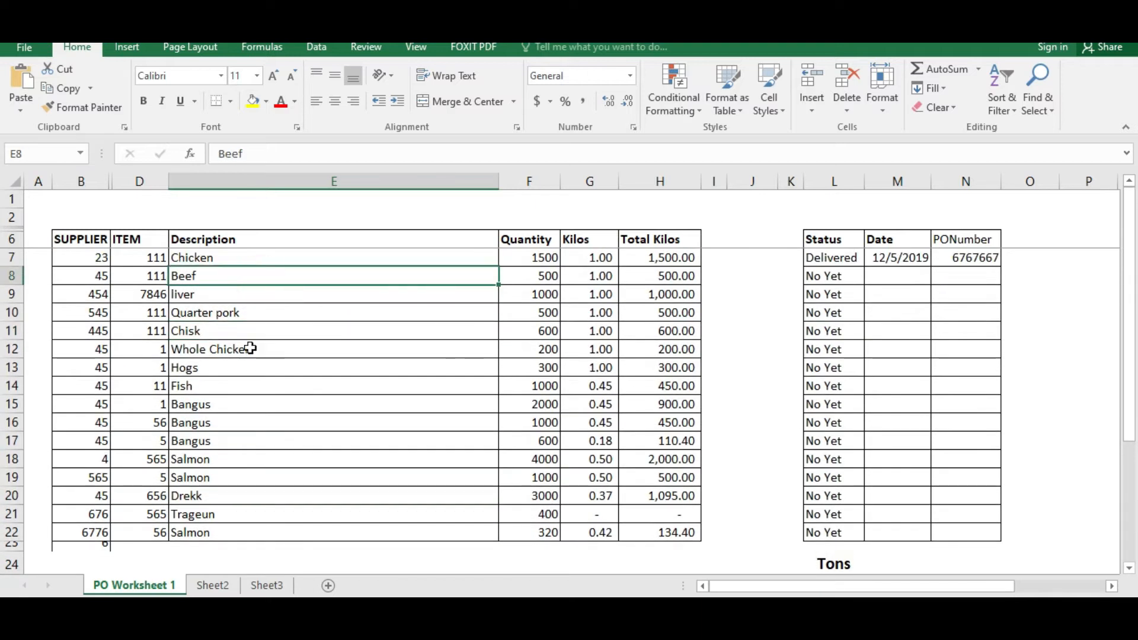
click(245, 309)
click(240, 332)
click(245, 378)
- Compare the Quantity, Kilos and Total Kilos entries of the listed items, starting with the Chicken row
click(532, 261)
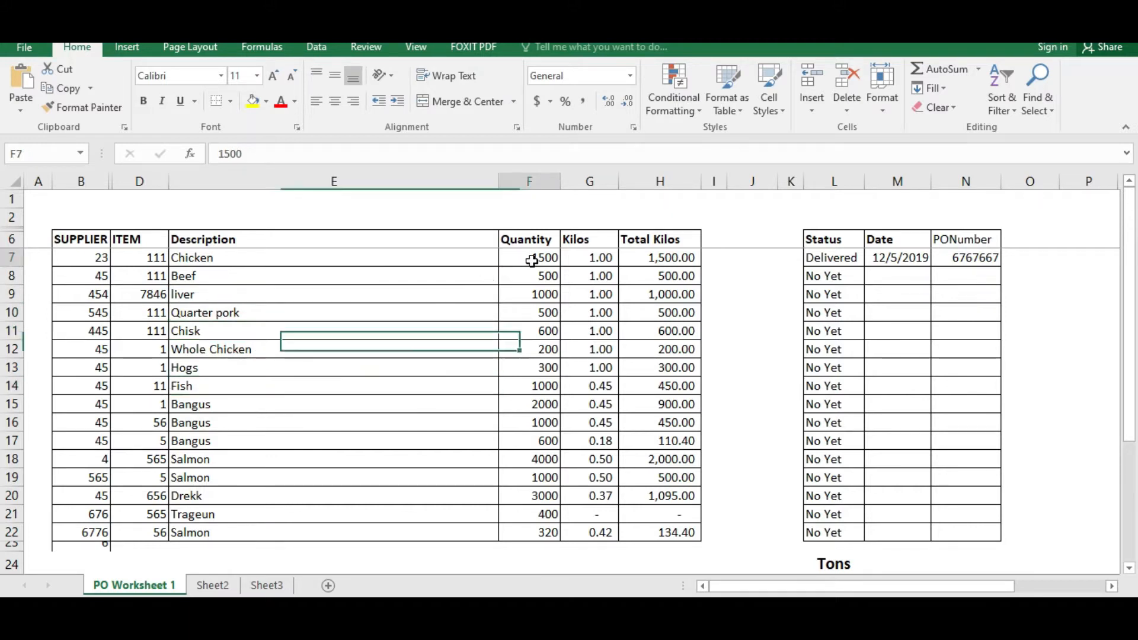
click(600, 262)
click(600, 293)
click(598, 330)
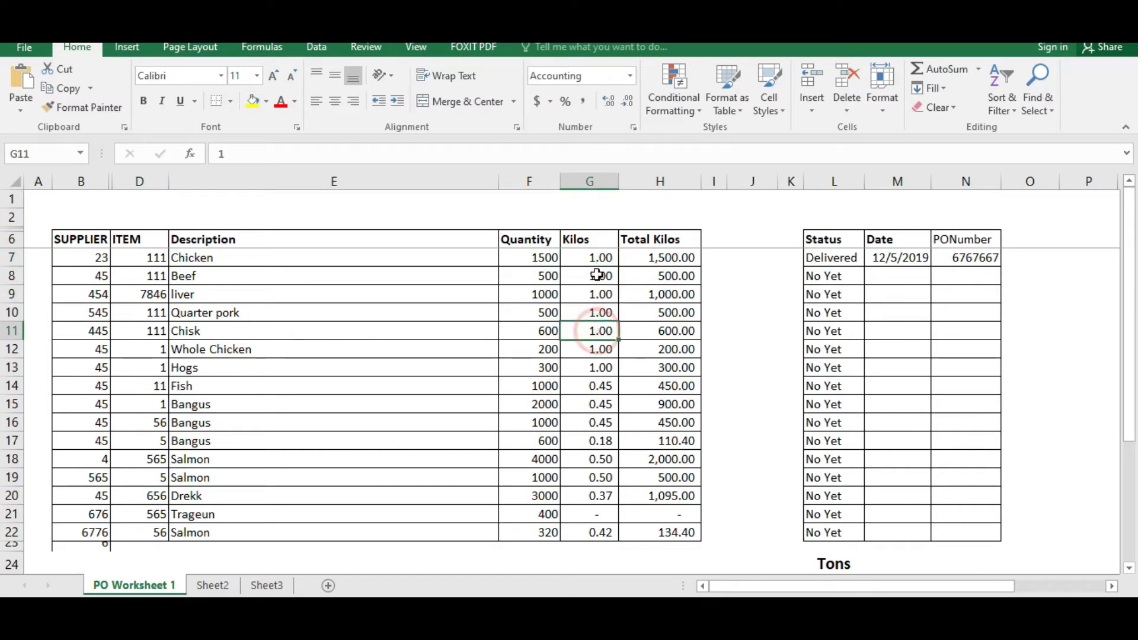
click(600, 258)
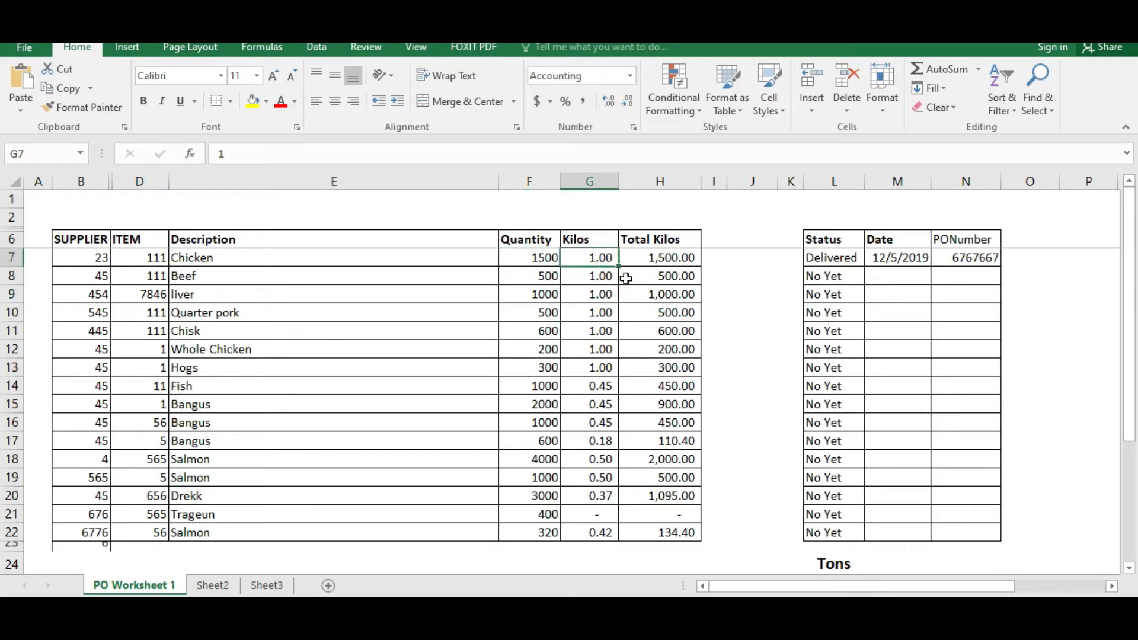
click(668, 257)
click(657, 474)
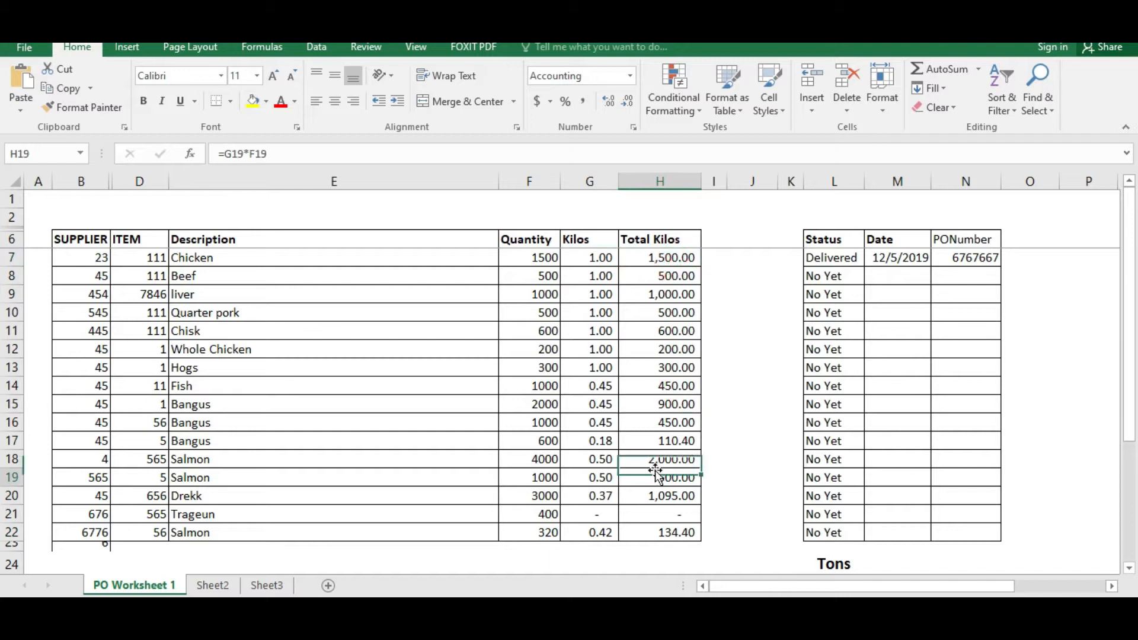
scroll(748, 389, down, 2)
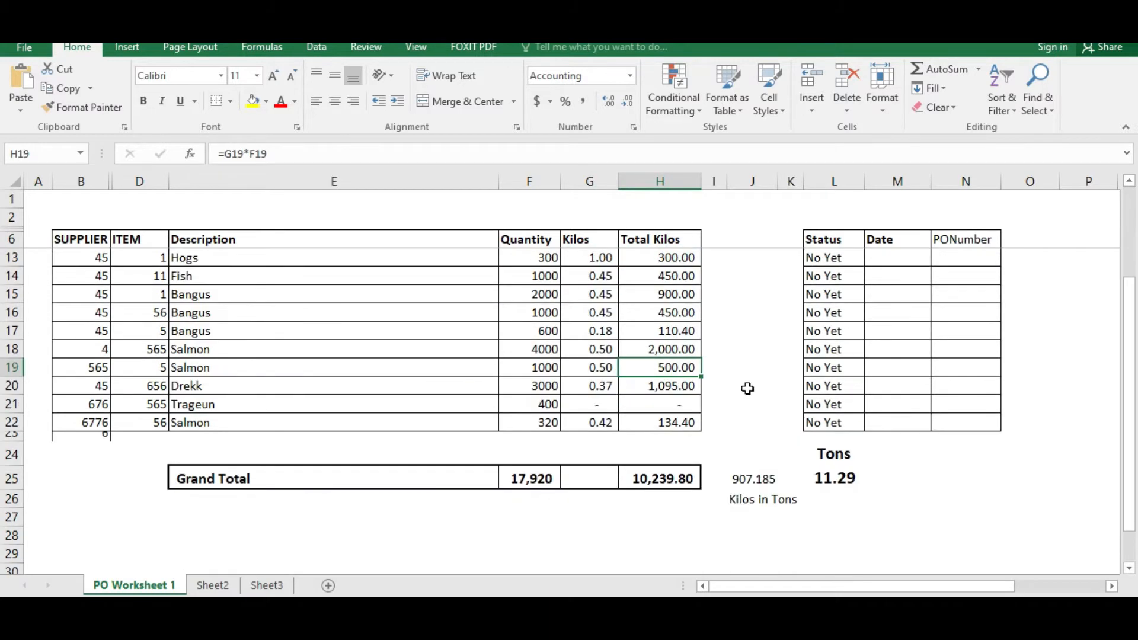
scroll(748, 389, up, 1)
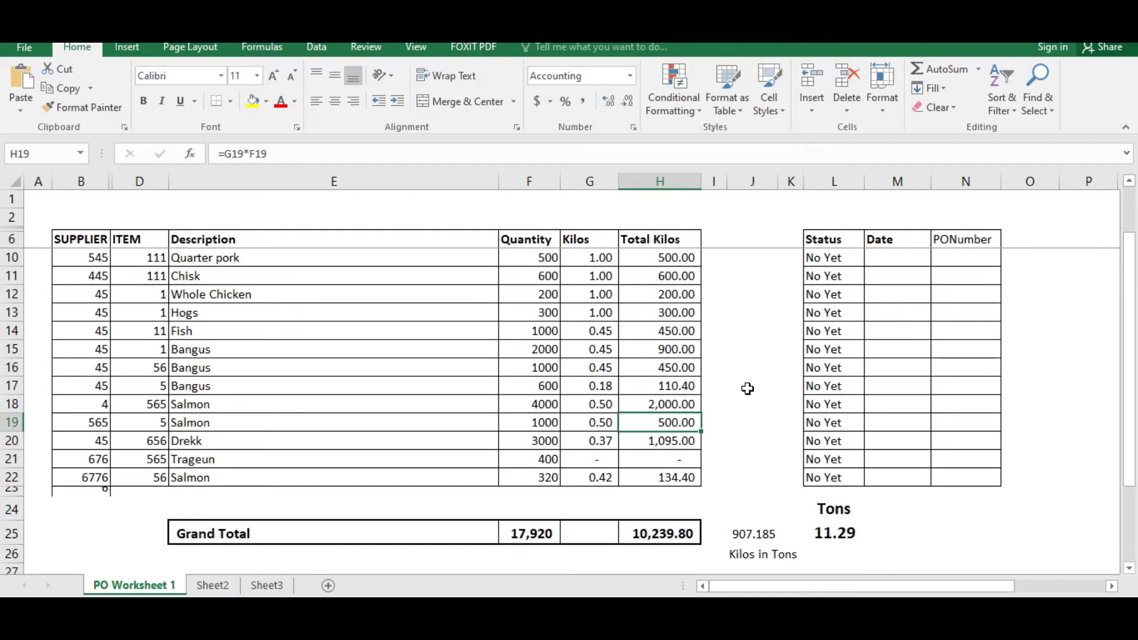
click(738, 345)
click(744, 424)
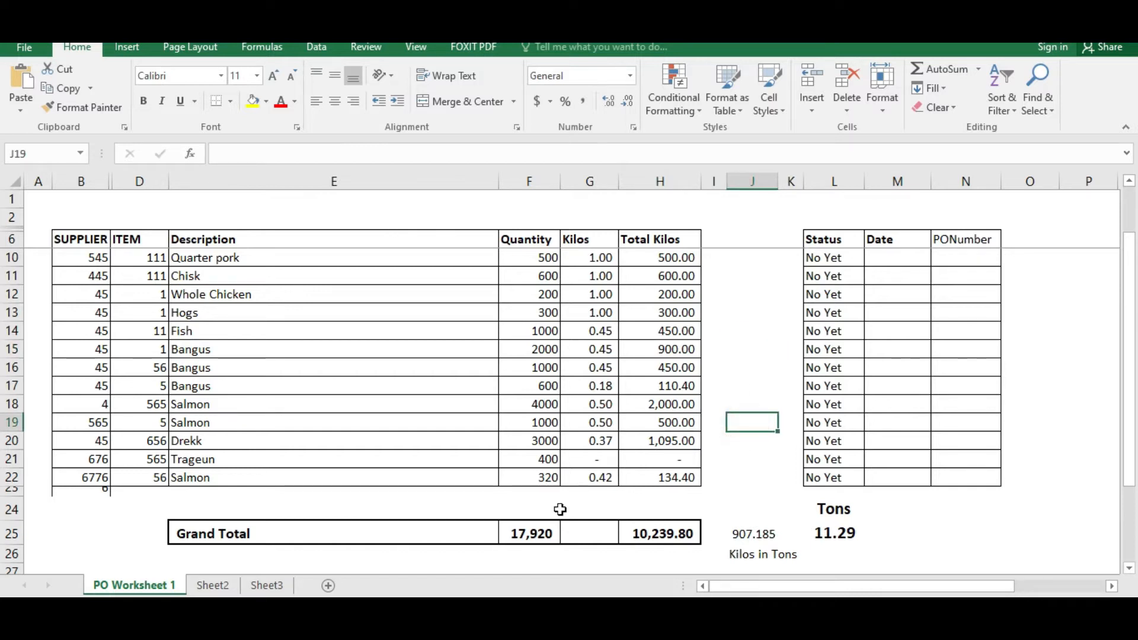
scroll(656, 425, down, 1)
click(463, 522)
click(563, 553)
click(473, 533)
click(585, 538)
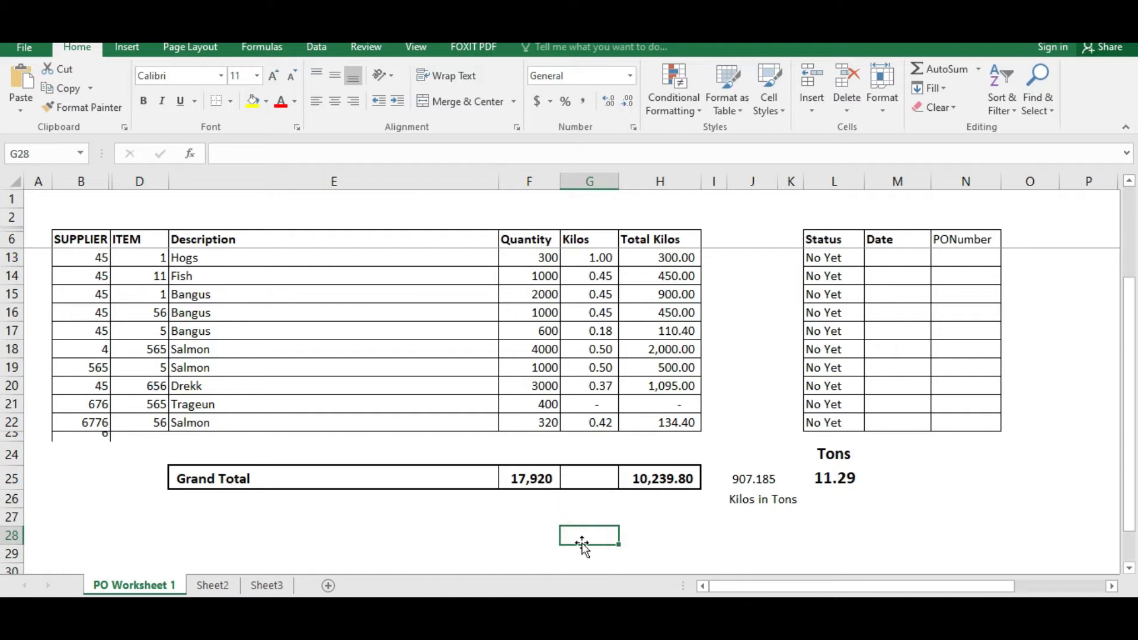
- Enter "12 tons" in cell F27 below the quantity Grand Total and make it bold
click(525, 532)
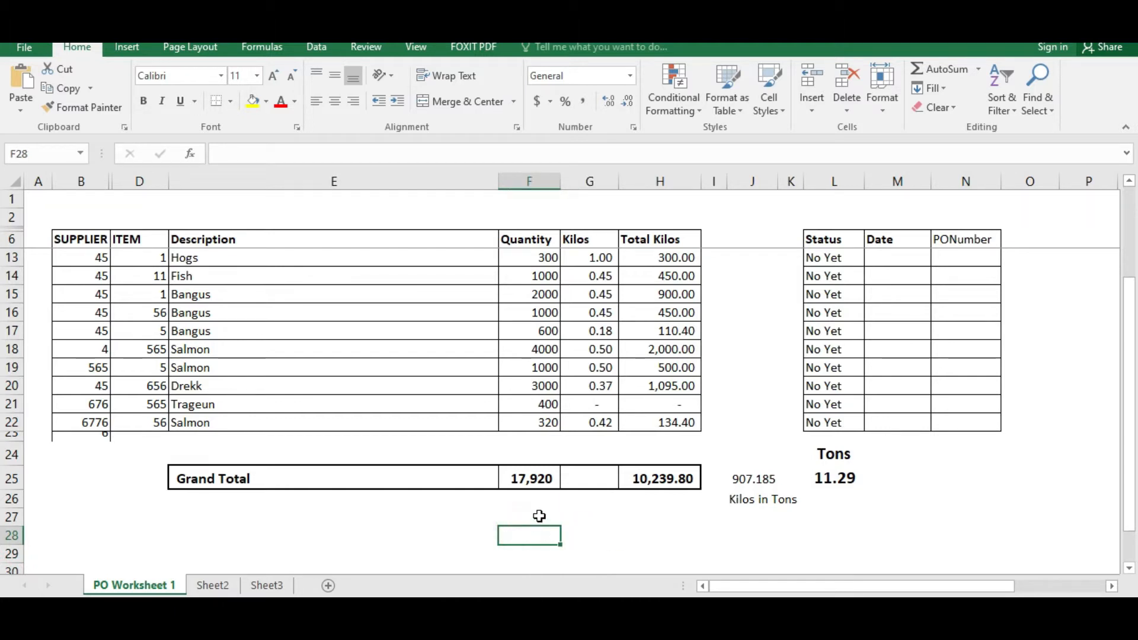
click(537, 516)
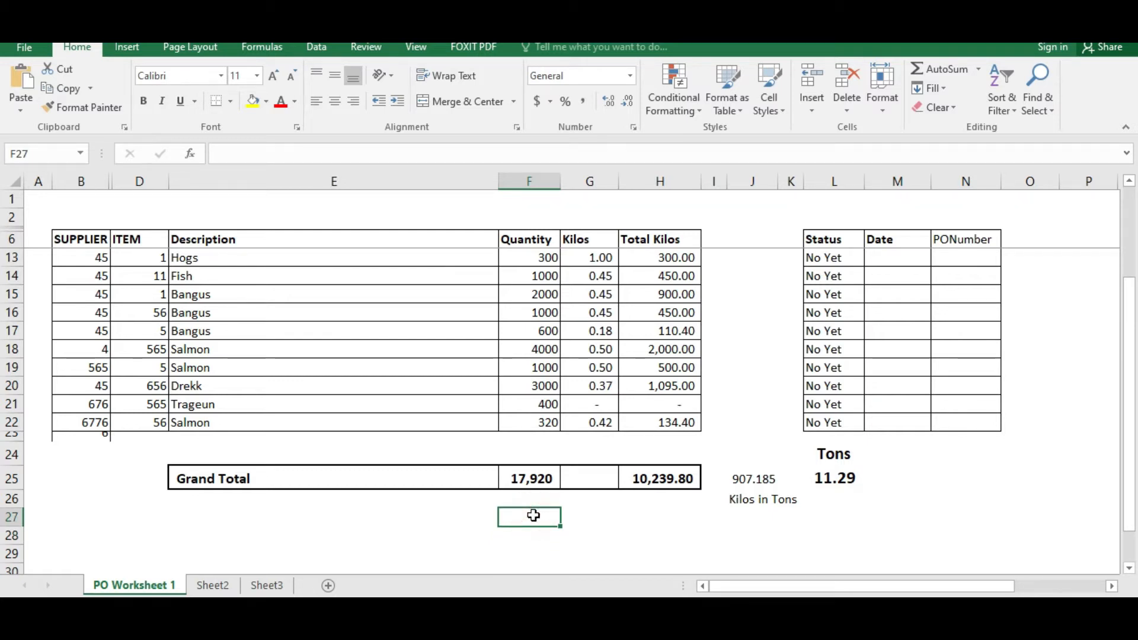
text(12 ton)
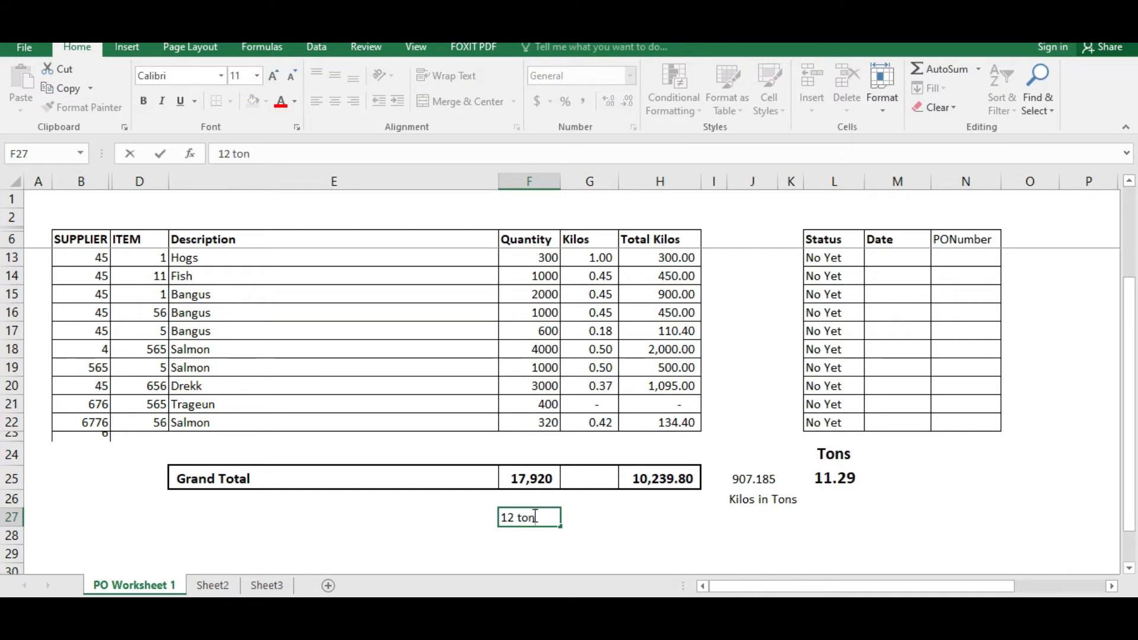
key(Return)
click(533, 516)
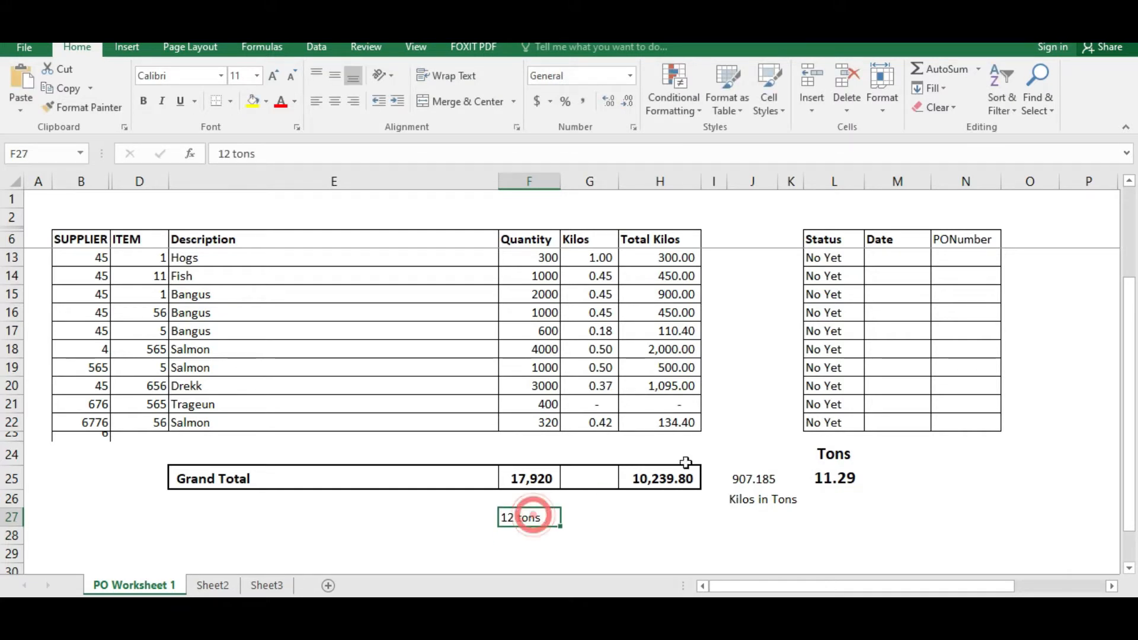
key(ctrl+b)
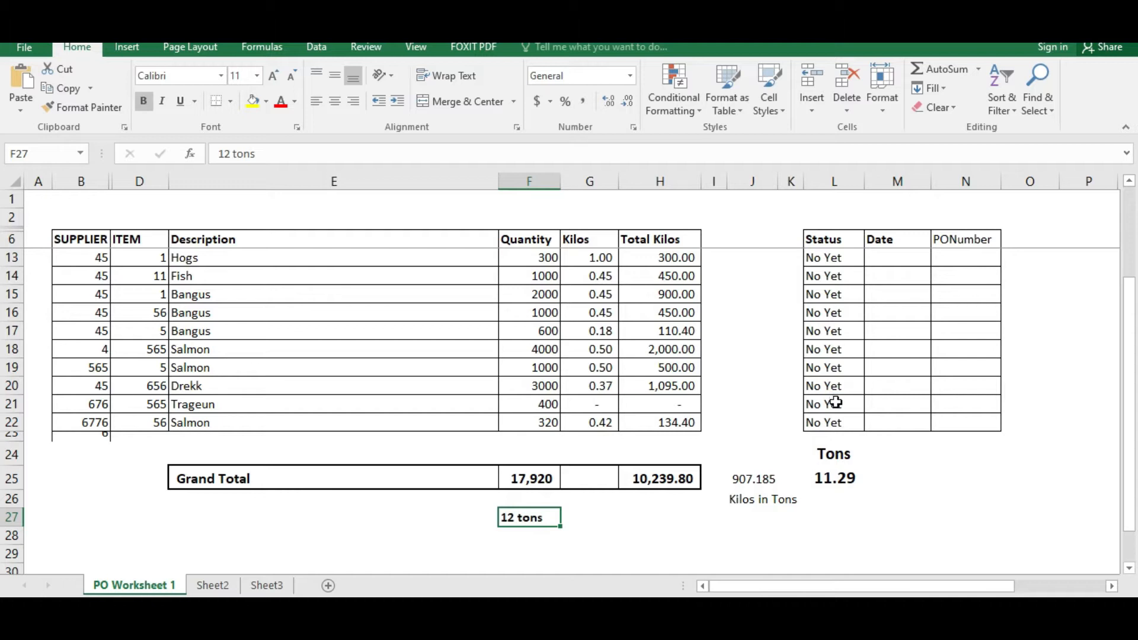
click(731, 235)
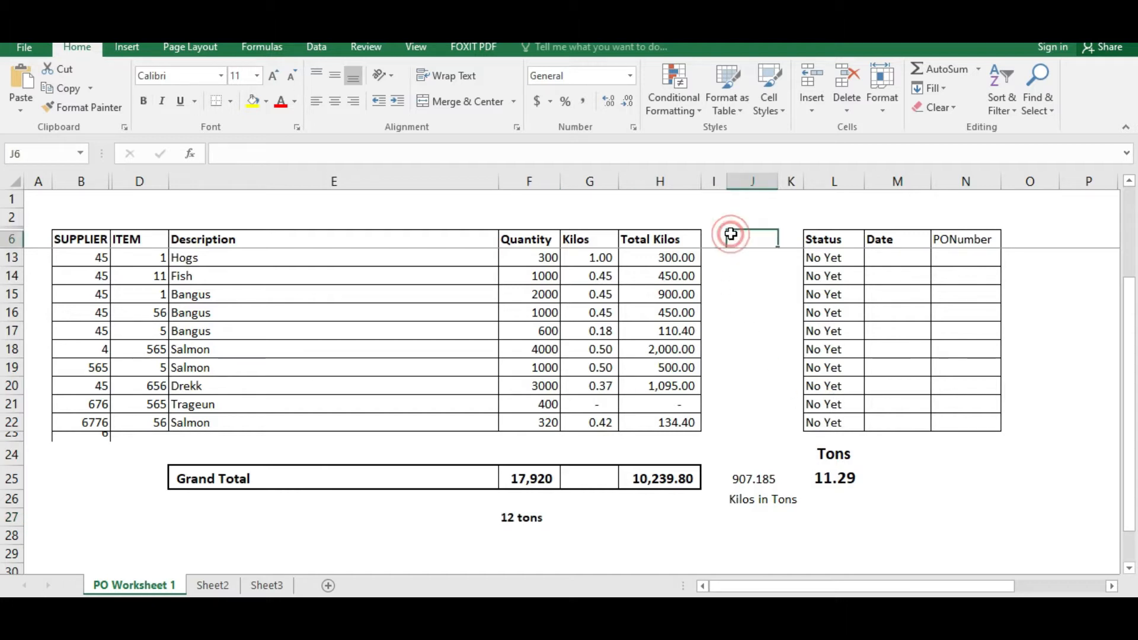
click(526, 518)
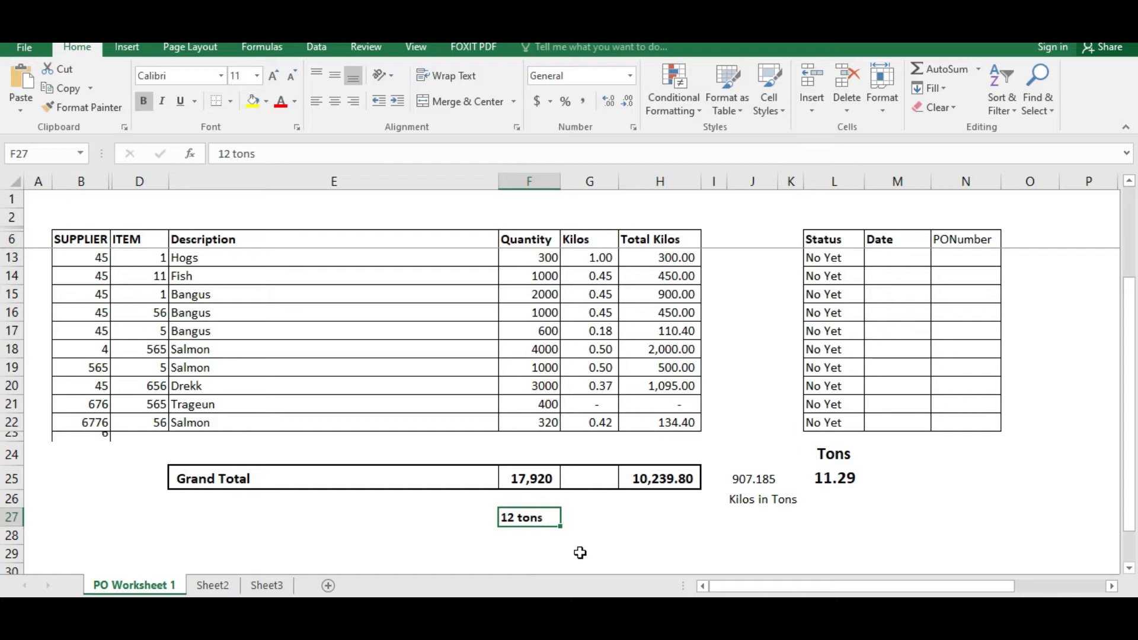
click(552, 546)
click(538, 525)
click(528, 537)
click(522, 517)
click(522, 536)
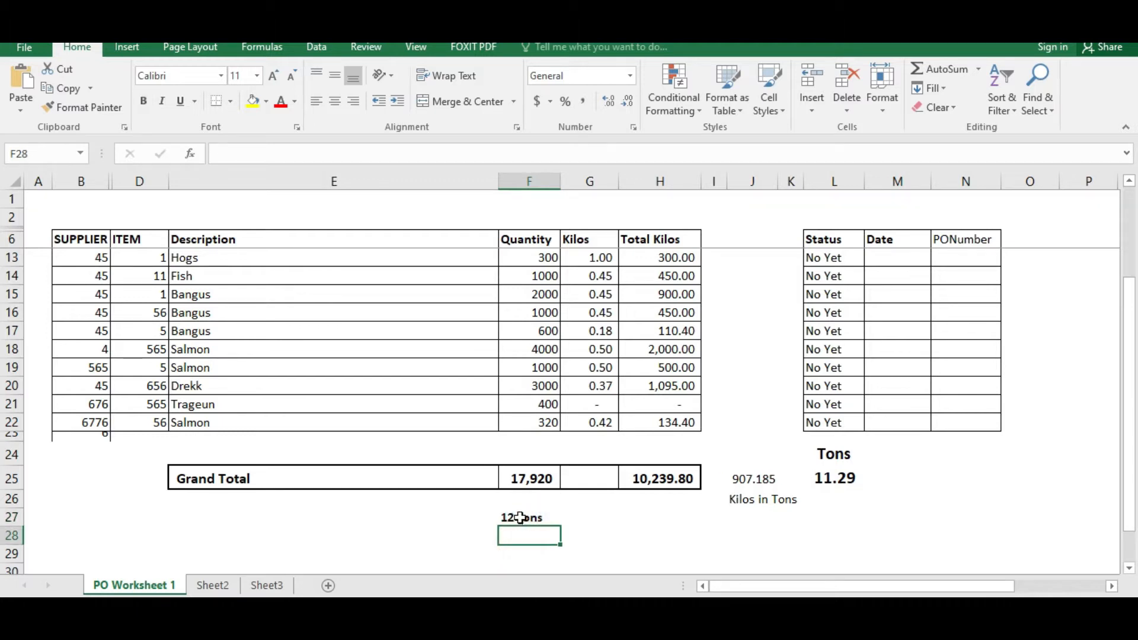
click(521, 517)
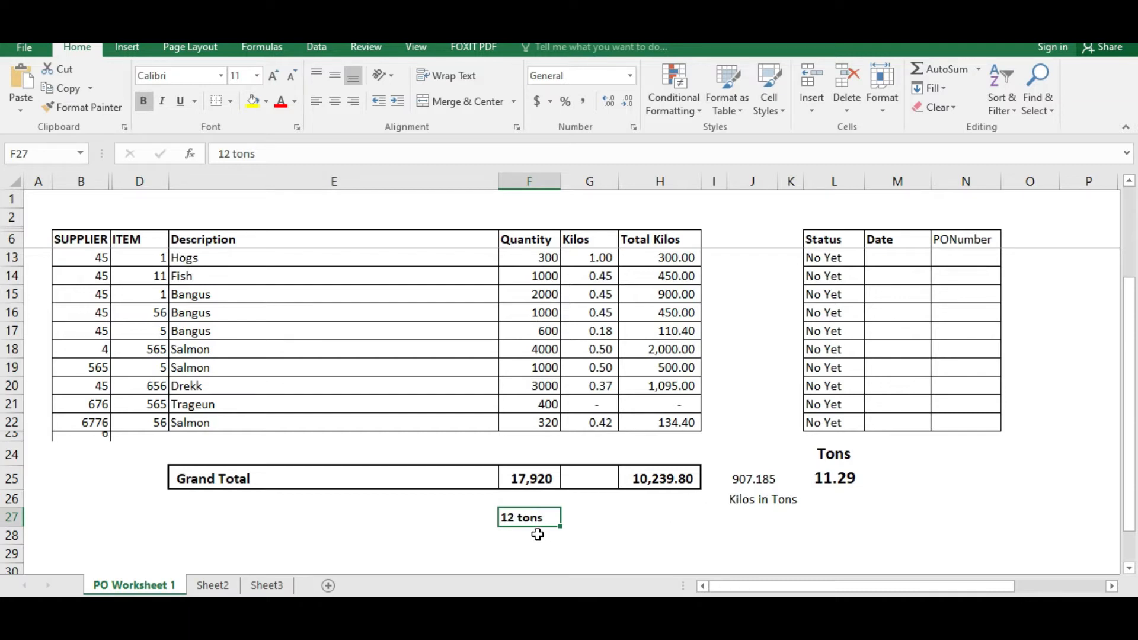
click(537, 533)
click(533, 516)
click(544, 295)
click(598, 278)
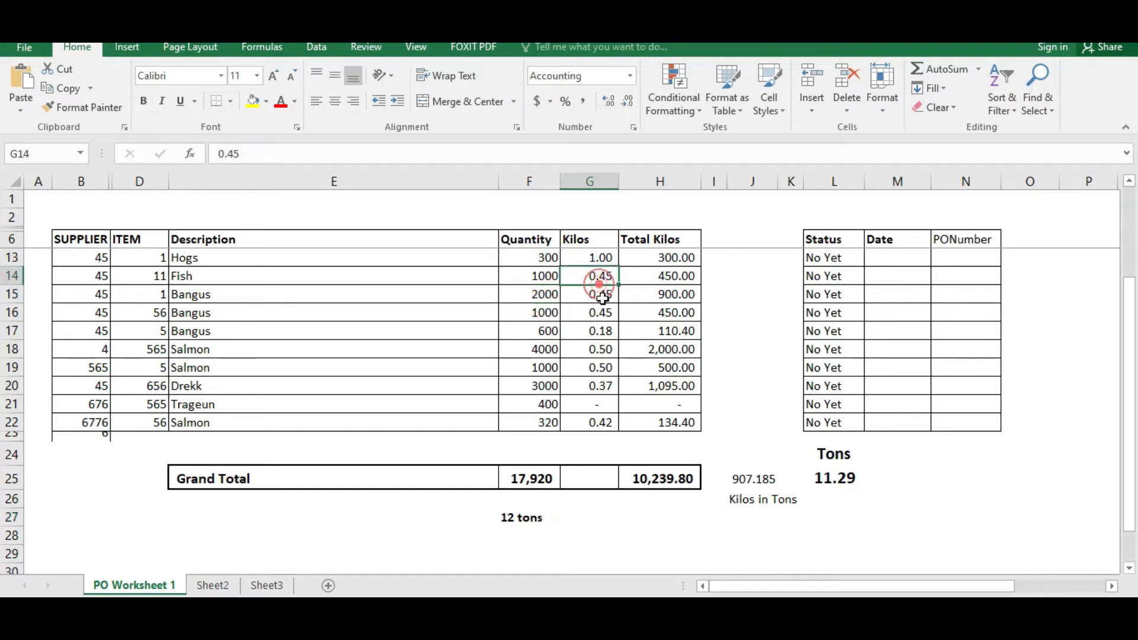
click(540, 405)
click(537, 500)
scroll(729, 384, up, 2)
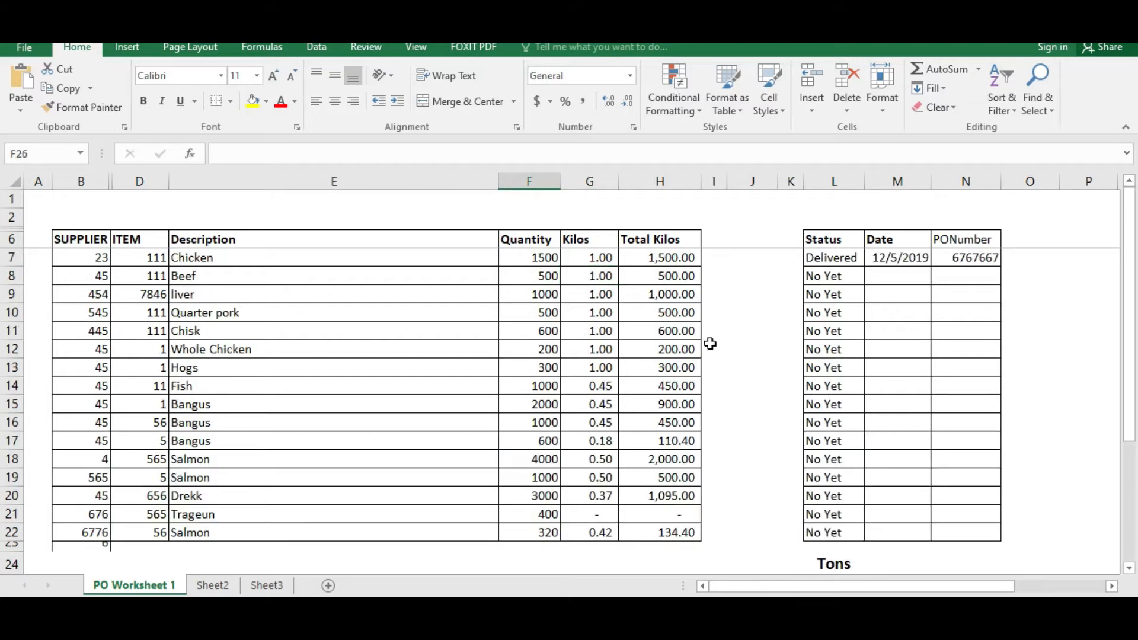
- Compare the item rows of the order list with the Grand Total and Tons figures below them
scroll(719, 269, down, 3)
scroll(712, 350, up, 1)
scroll(712, 350, up, 2)
scroll(712, 350, down, 4)
scroll(712, 348, up, 4)
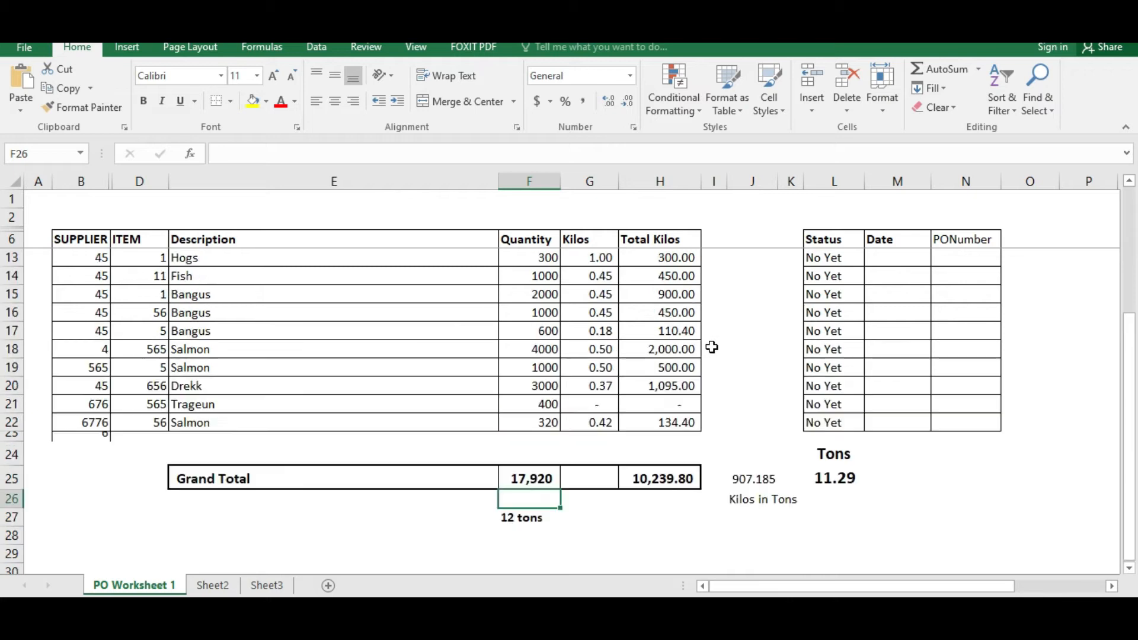
click(653, 213)
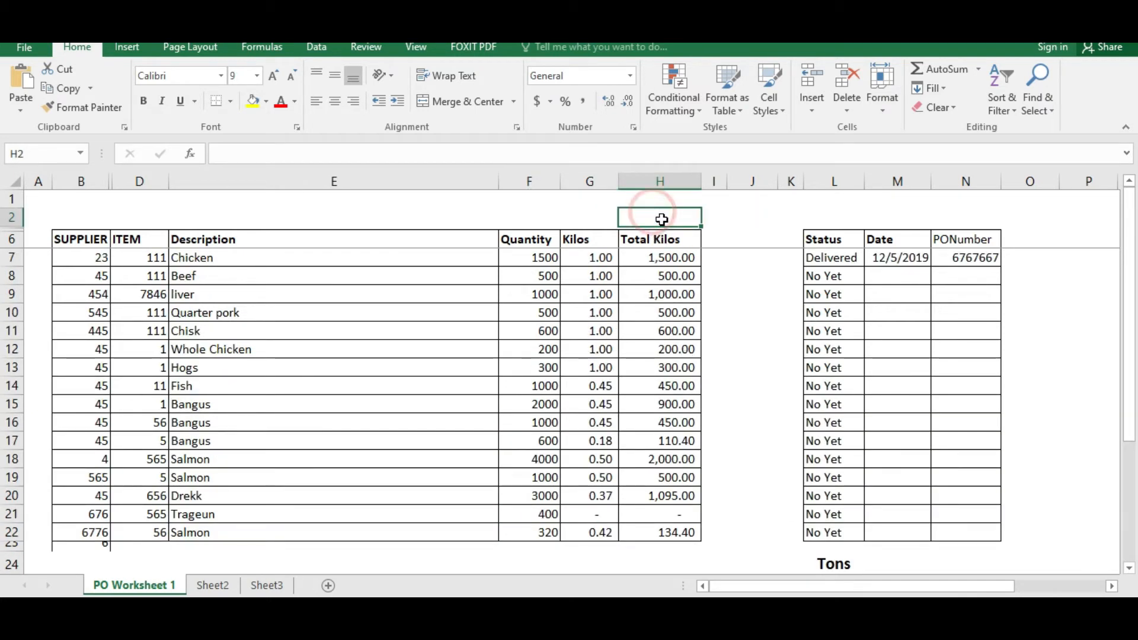
click(740, 326)
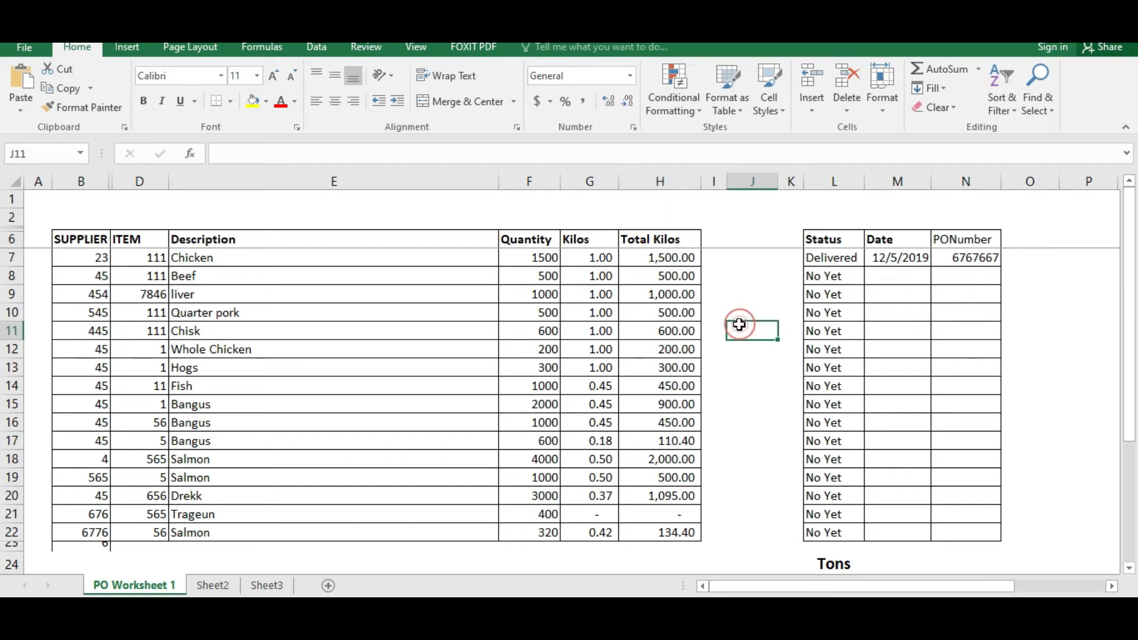
scroll(741, 325, down, 4)
scroll(746, 322, up, 3)
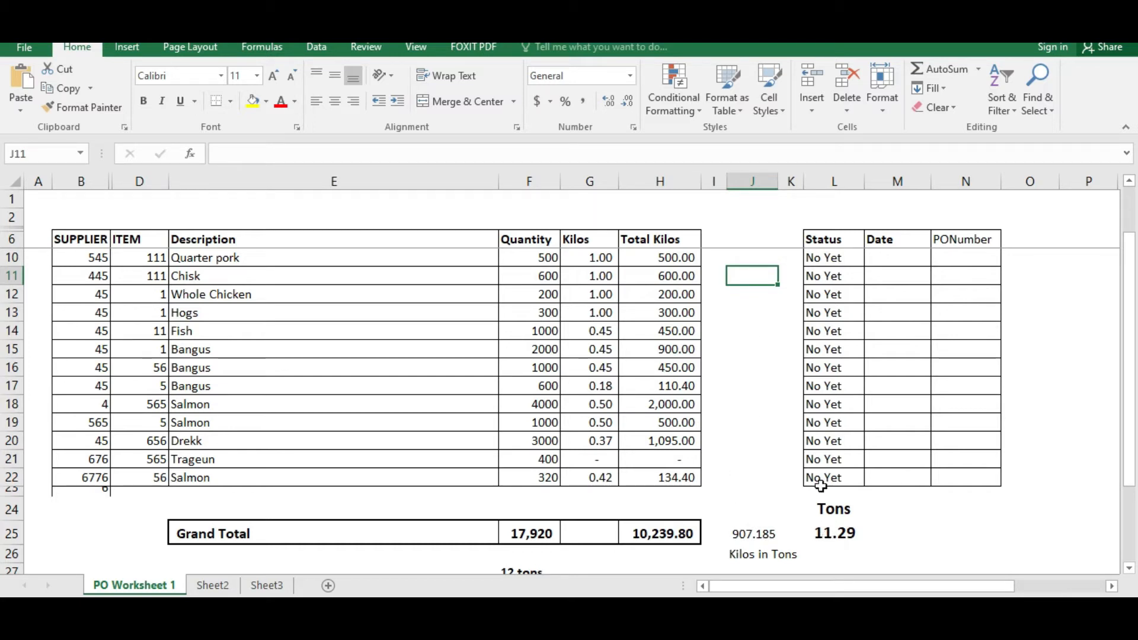
click(642, 215)
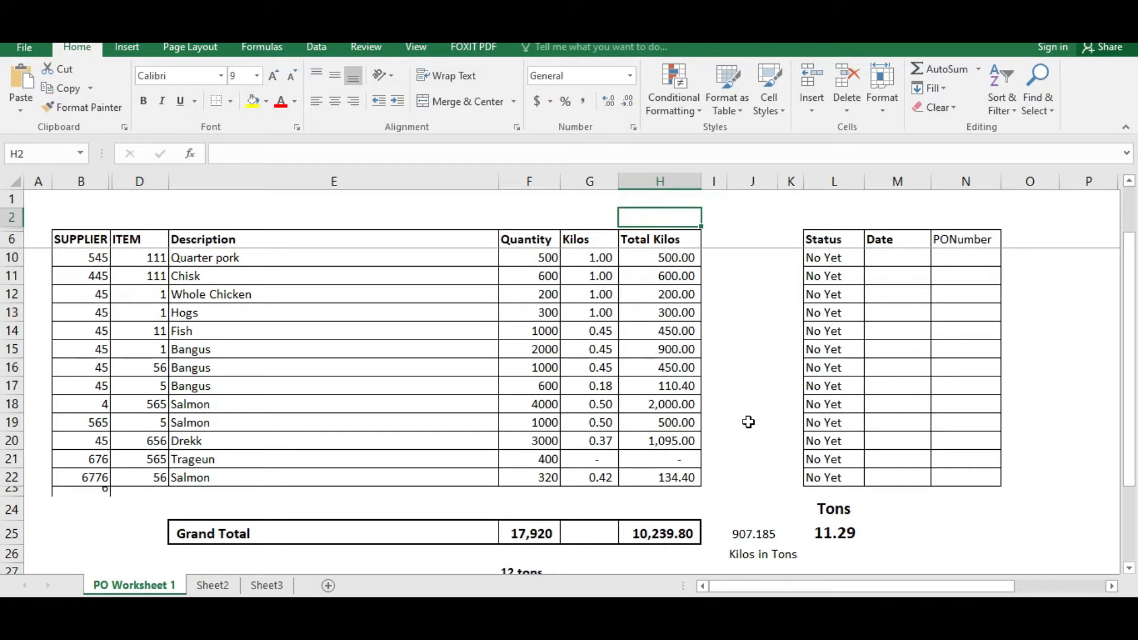
click(750, 330)
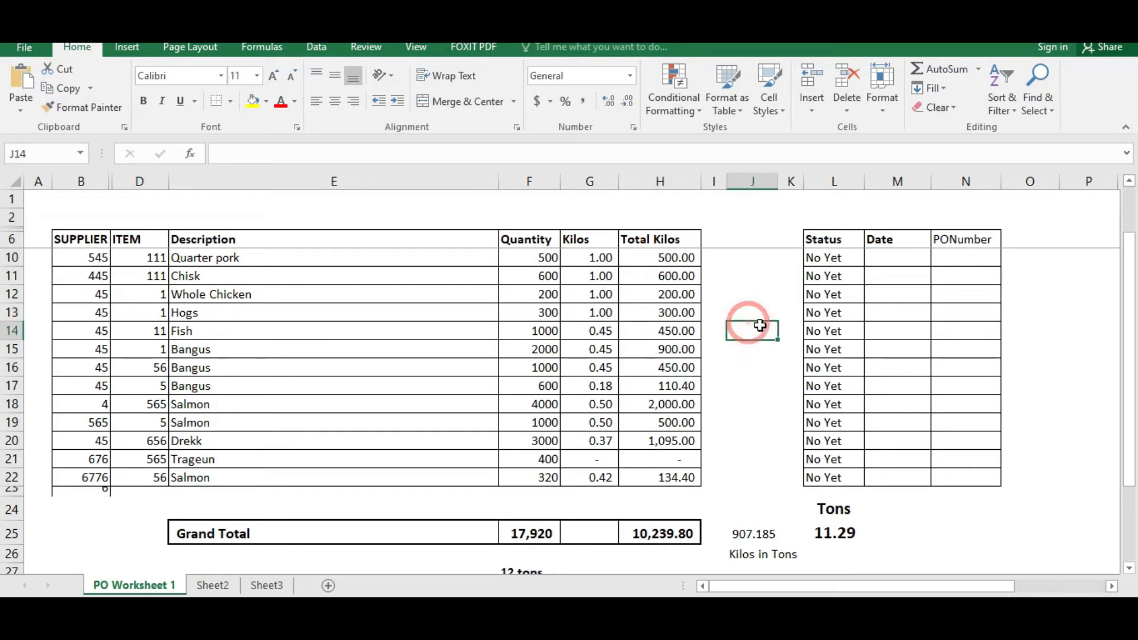
- Examine the 12 tons entry in F27 against the Grand Total row and the Tons figure
scroll(757, 331, down, 1)
scroll(741, 340, up, 2)
click(738, 312)
scroll(747, 389, down, 2)
scroll(688, 415, up, 2)
scroll(674, 401, down, 2)
click(519, 520)
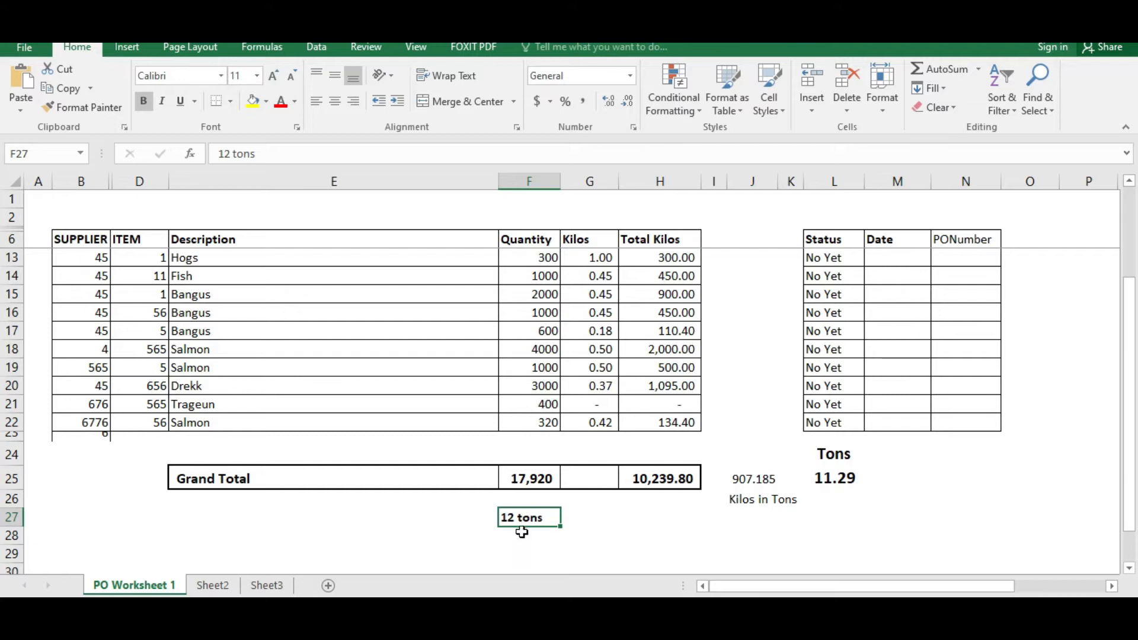
click(523, 535)
click(534, 515)
click(521, 550)
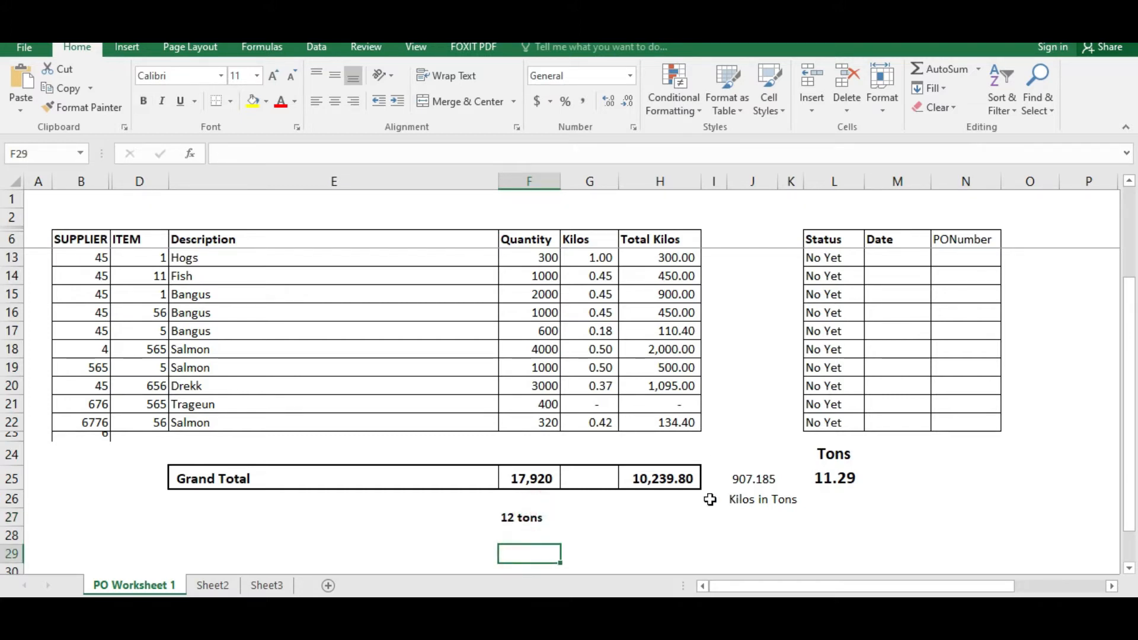
click(521, 520)
click(609, 554)
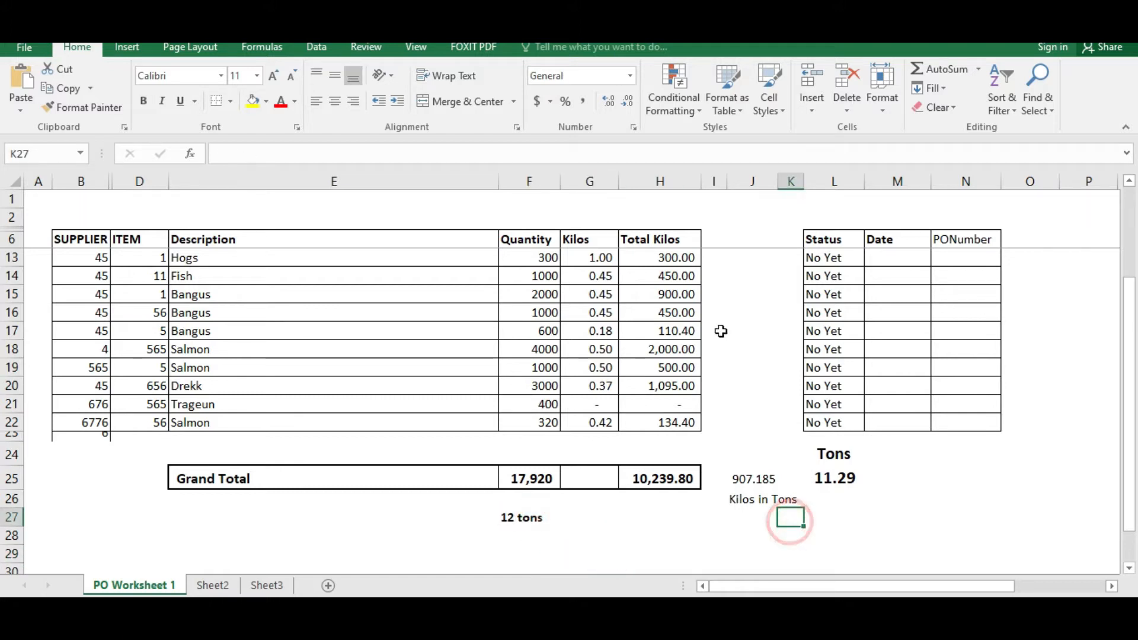
- Review the Total Kilos column from the Chicken row to the Grand Total, along with empty cell H2 above its header
click(659, 218)
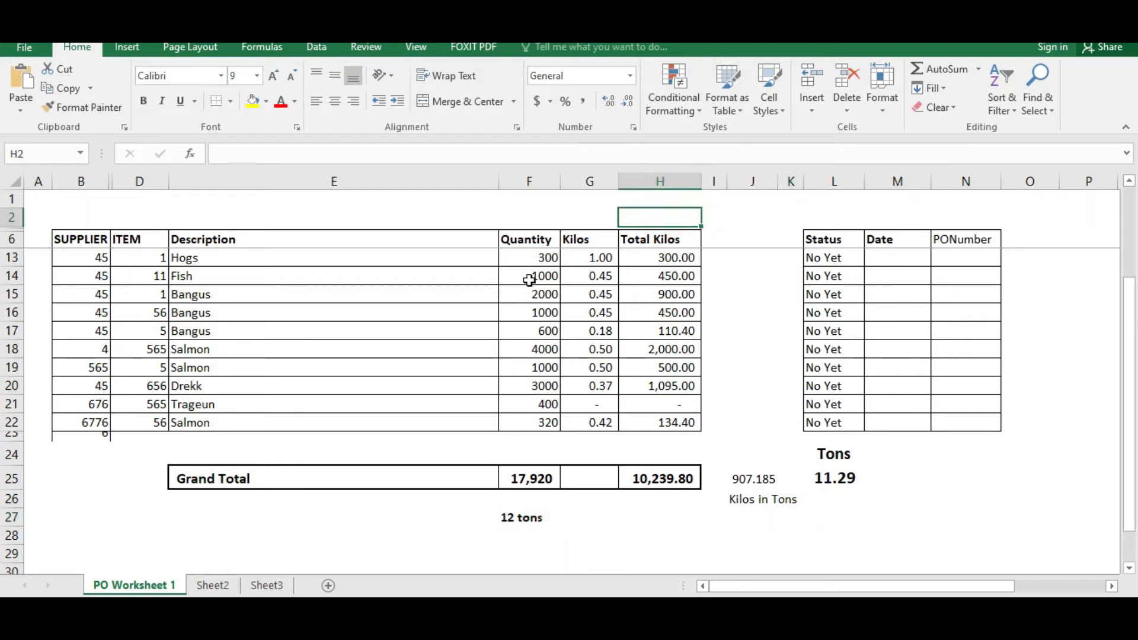
scroll(673, 300, up, 2)
scroll(755, 353, down, 3)
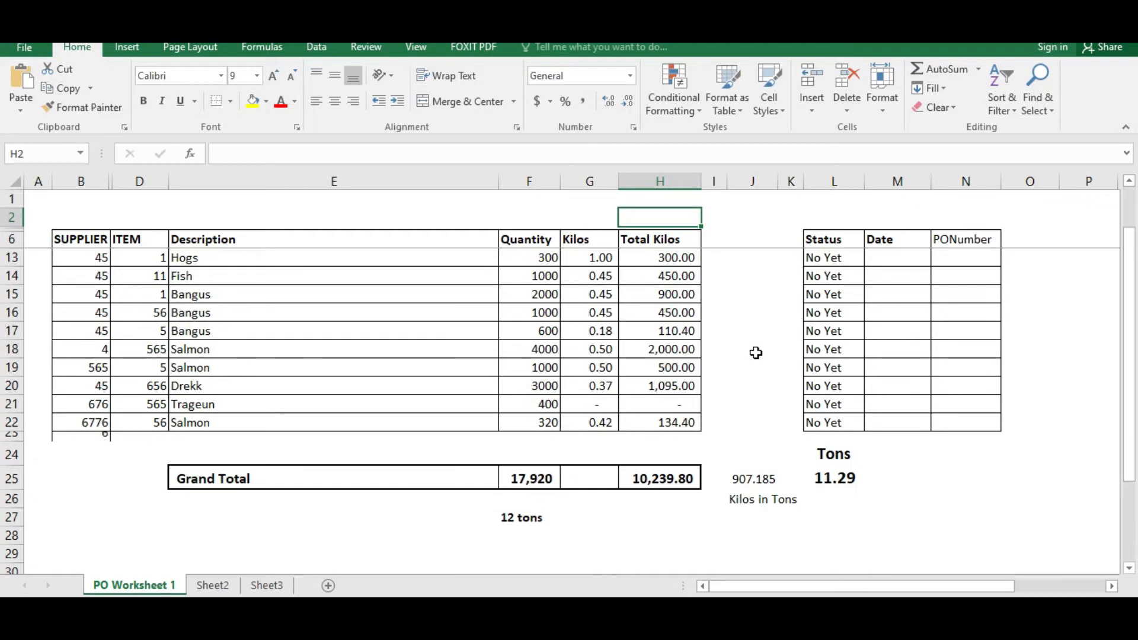
scroll(782, 353, up, 3)
scroll(782, 354, down, 2)
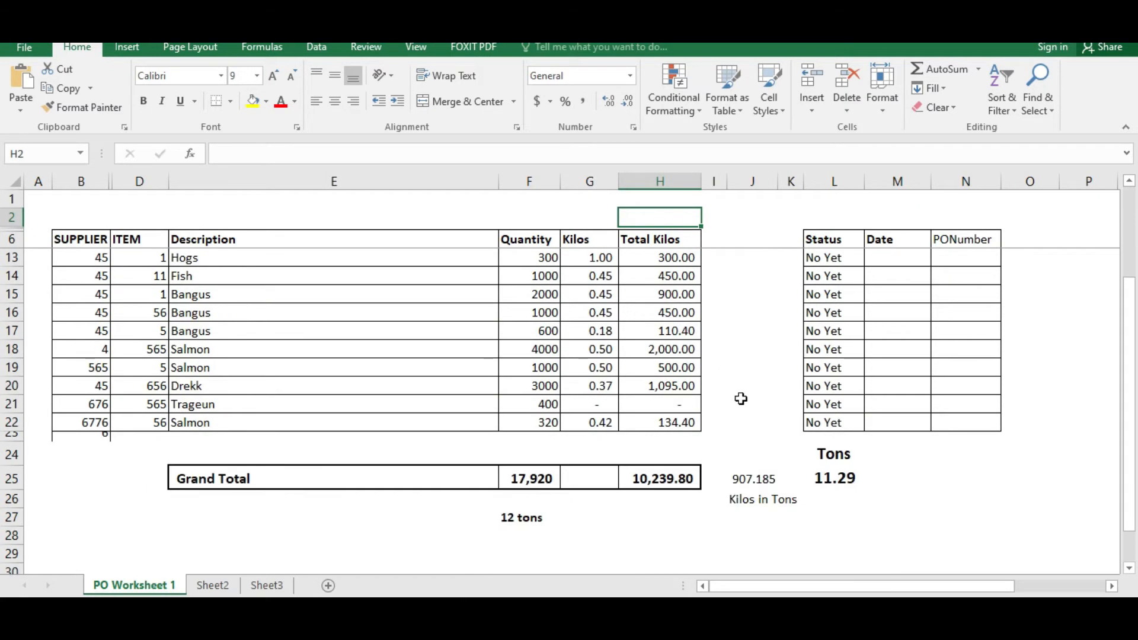
scroll(730, 326, up, 2)
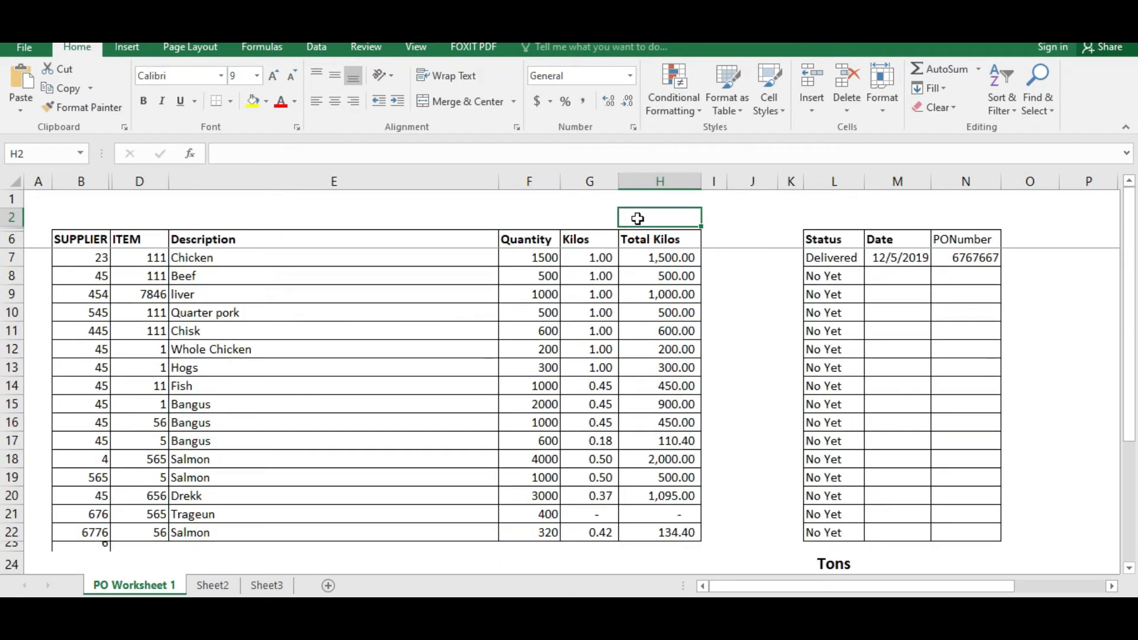
click(649, 261)
click(648, 217)
scroll(756, 343, down, 2)
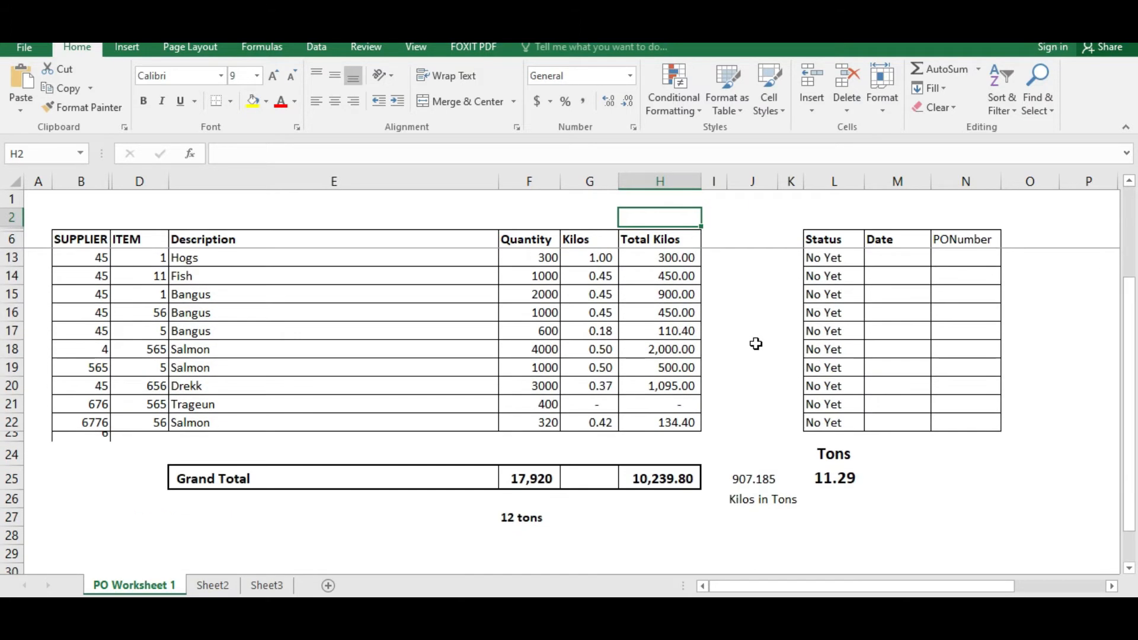
scroll(756, 344, up, 1)
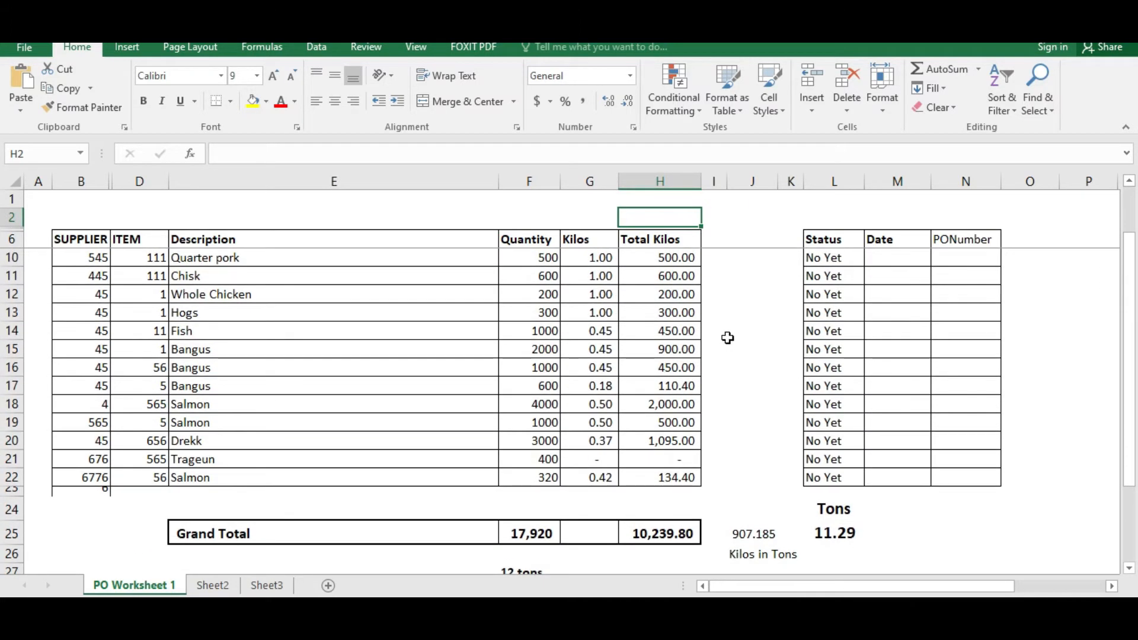
scroll(739, 363, up, 1)
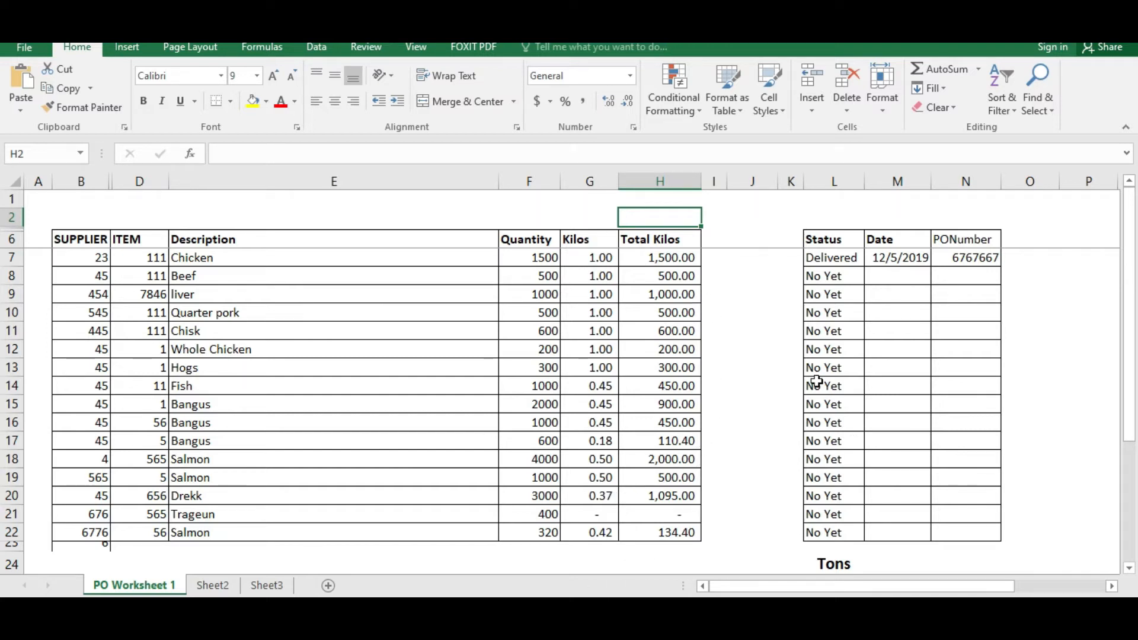
scroll(810, 380, down, 1)
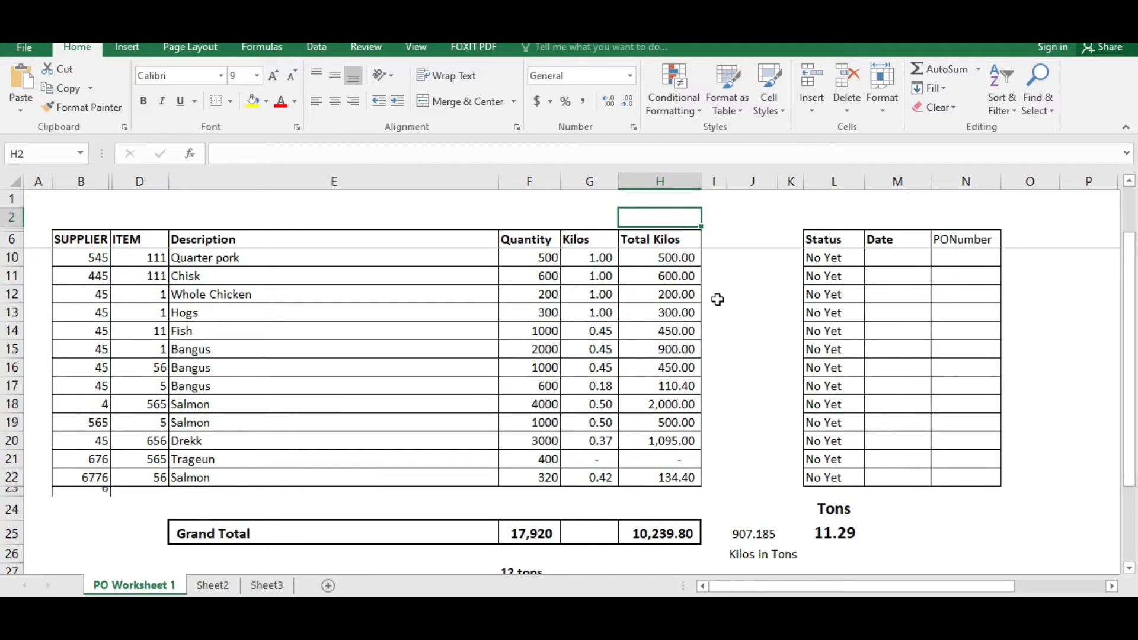
- Examine individual Total Kilos values and the item descriptions between the Chisk and Salmon rows
click(720, 275)
click(666, 273)
click(656, 382)
click(680, 459)
click(721, 440)
click(679, 311)
click(325, 310)
click(288, 276)
click(304, 419)
click(241, 308)
click(247, 291)
click(251, 369)
click(249, 424)
click(262, 373)
click(274, 307)
scroll(275, 269, up, 1)
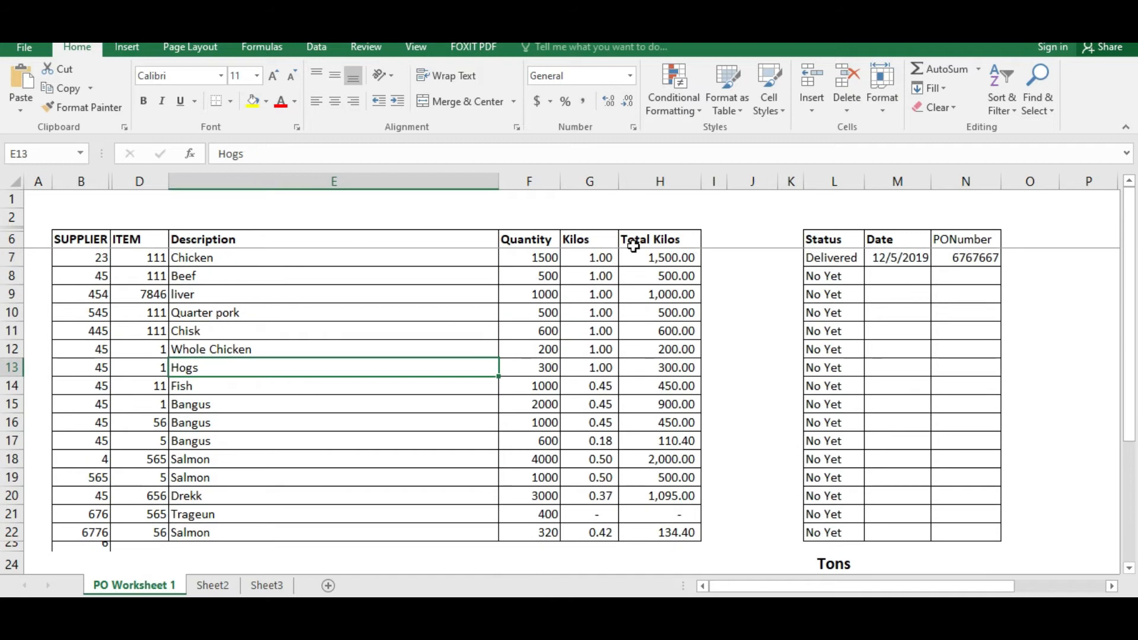
- Check the empty cell H2 above the Total Kilos header against the full list and the Tons result
click(741, 257)
click(753, 386)
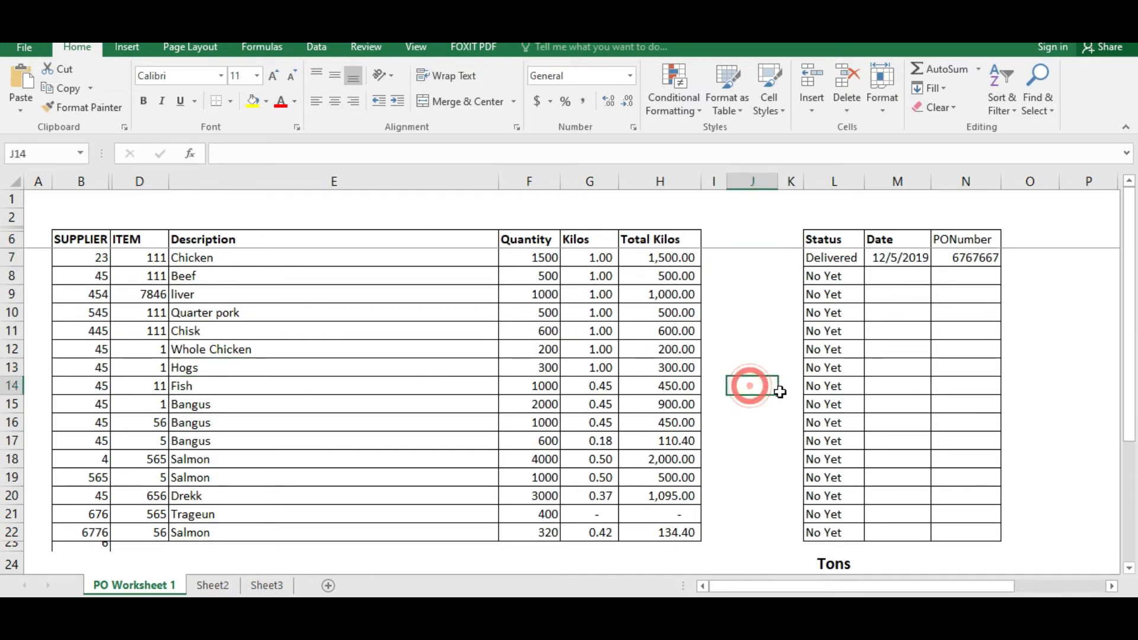
scroll(780, 392, down, 3)
scroll(750, 360, up, 3)
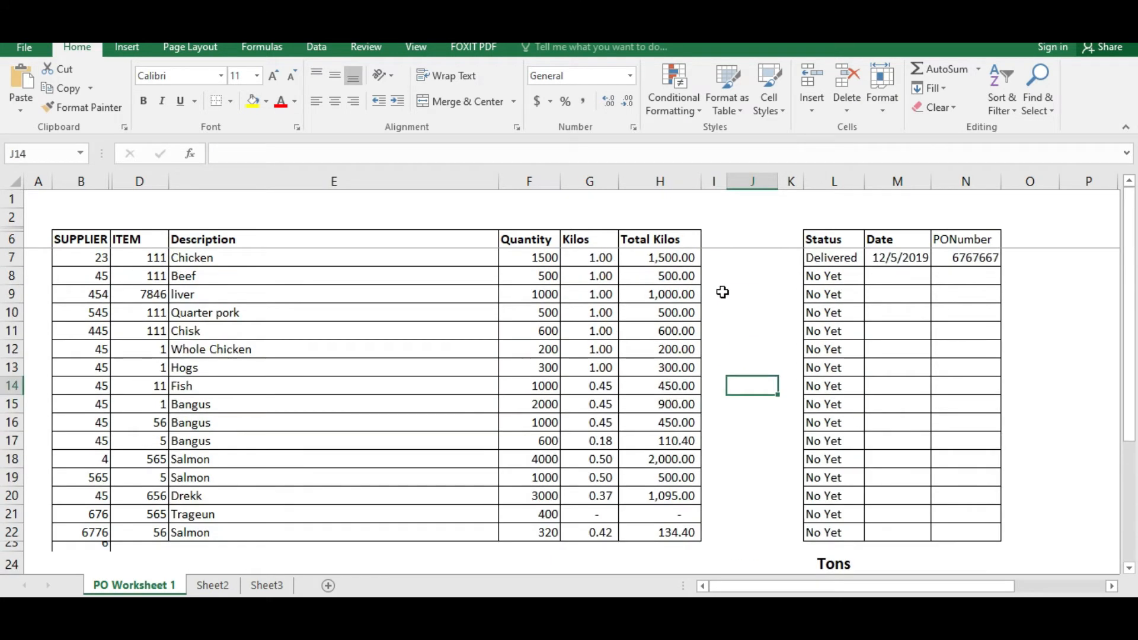
click(660, 217)
scroll(771, 442, down, 2)
scroll(777, 417, up, 2)
scroll(780, 412, down, 1)
scroll(780, 413, down, 1)
scroll(780, 412, up, 2)
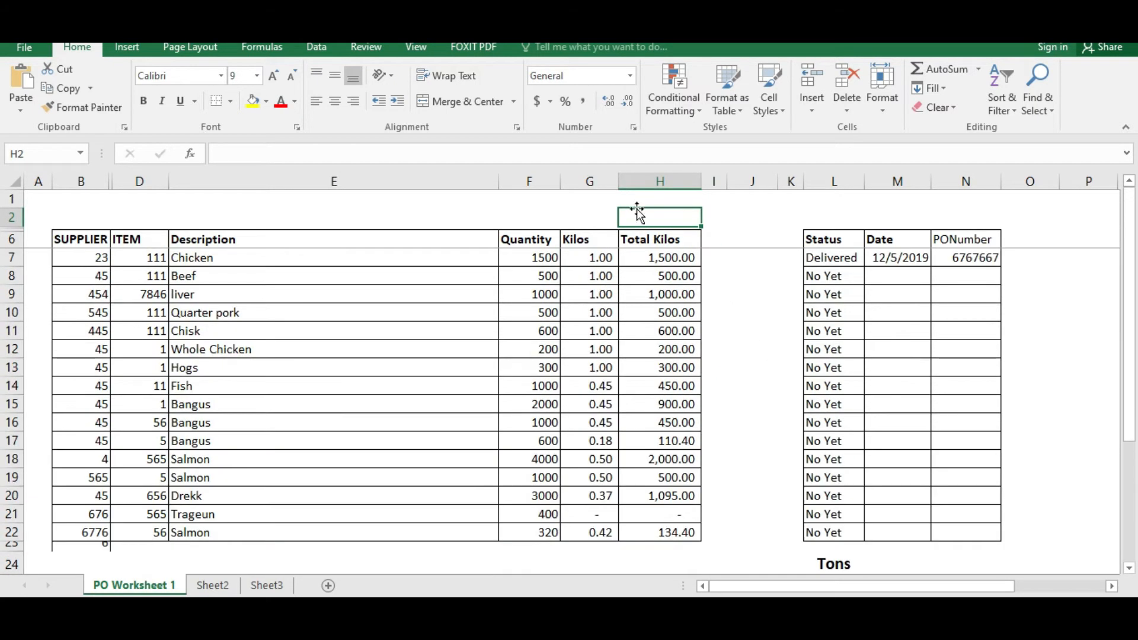
click(665, 257)
click(665, 220)
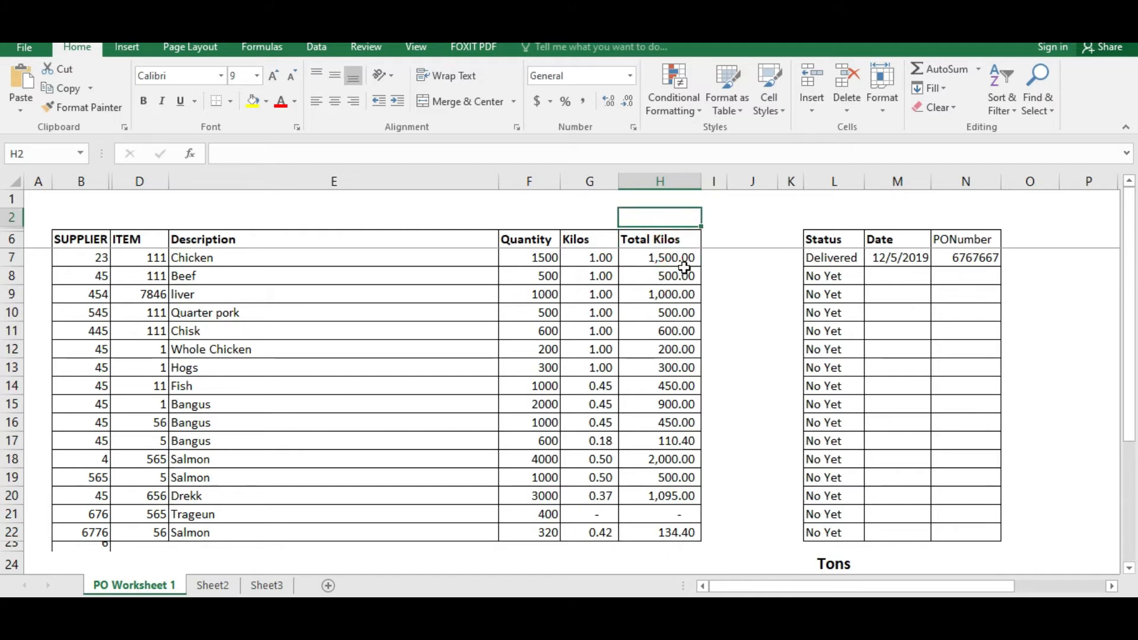
scroll(701, 277, down, 2)
scroll(702, 277, up, 2)
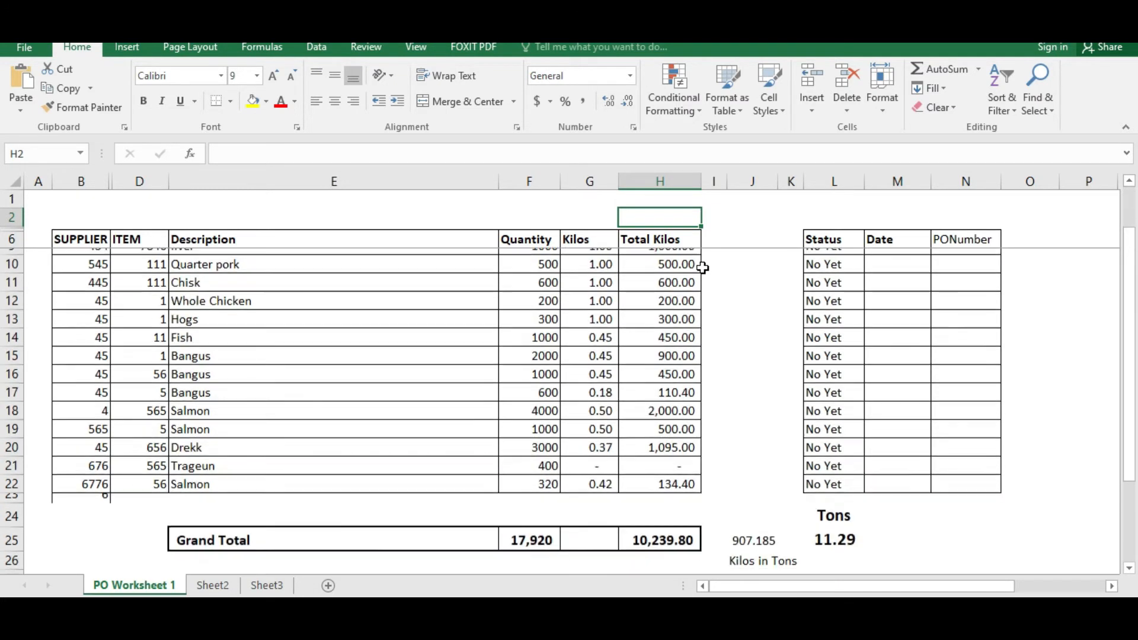
scroll(703, 273, down, 2)
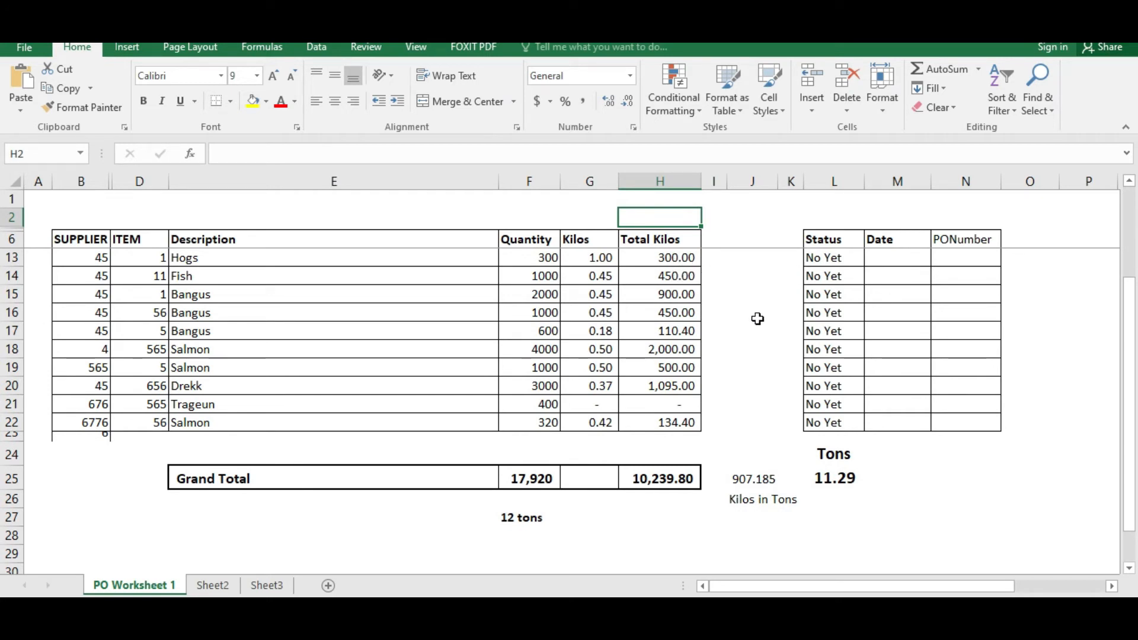
- Start an IF formula in cell H2 with an AND test that checks whether L25 is greater than 12
click(652, 271)
click(665, 320)
click(656, 217)
text(=)
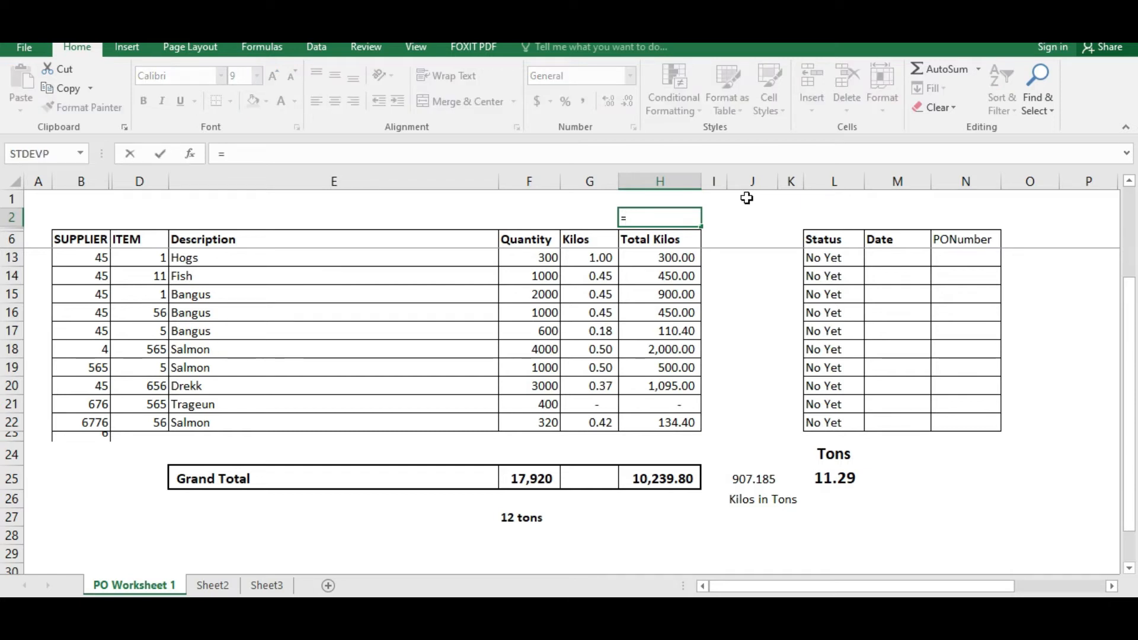
text(if(and(L25)
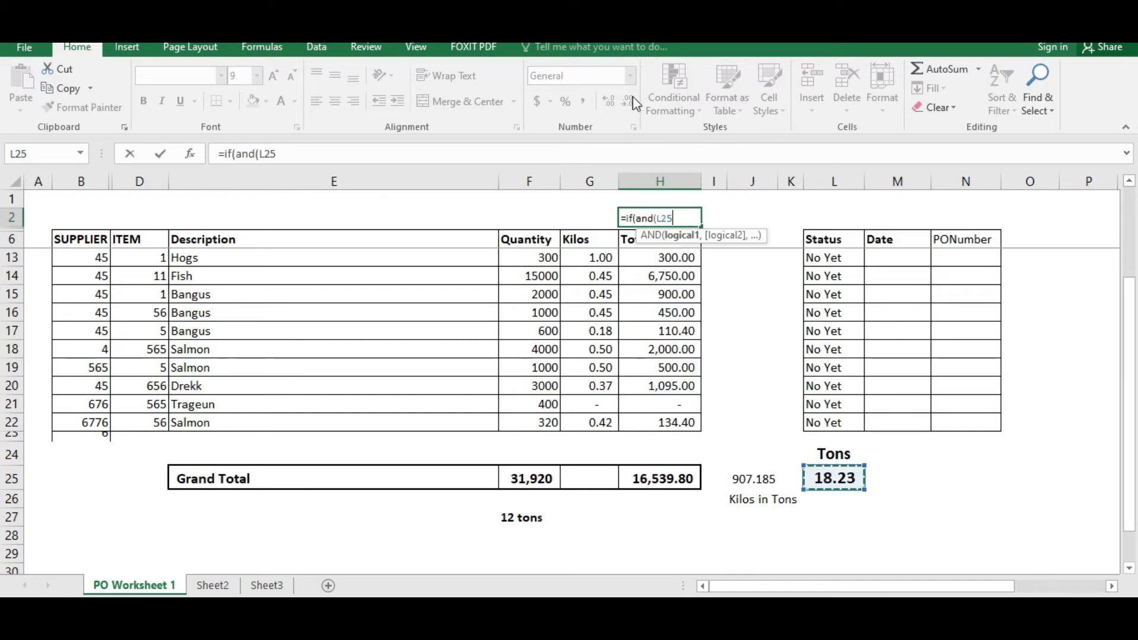
text(>12)
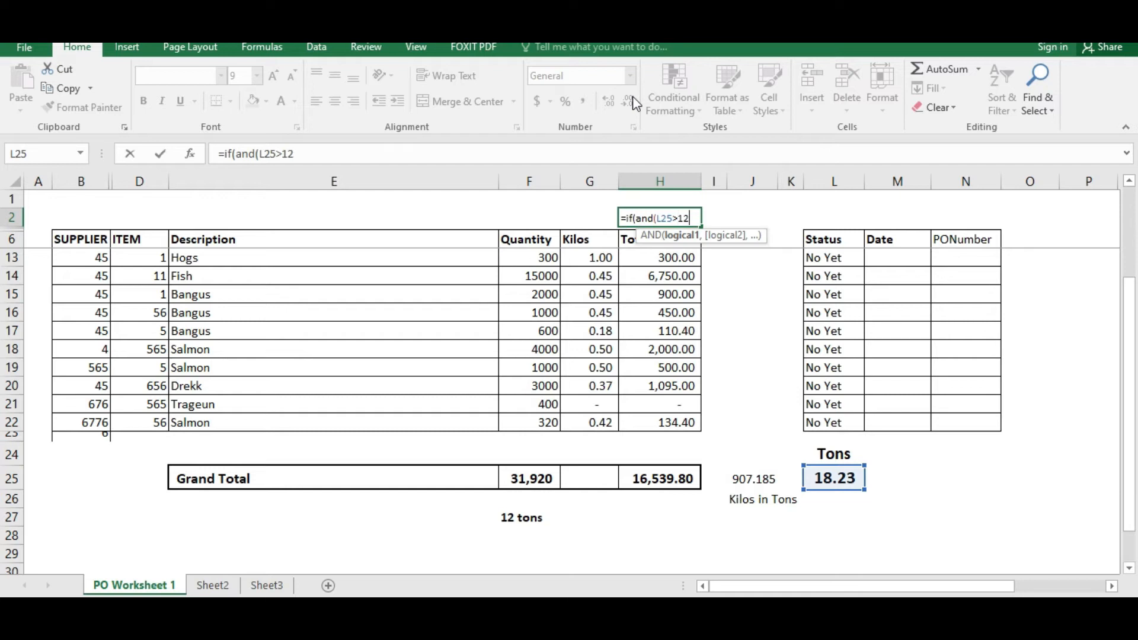
text())
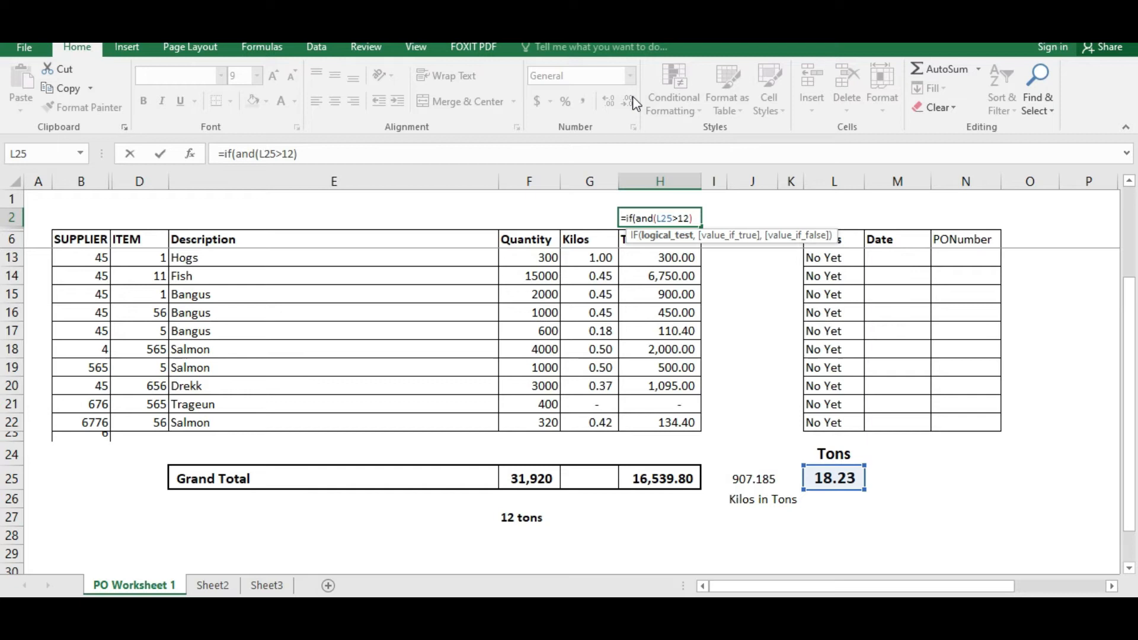
- Duplicate the L25>12 condition as a second argument inside the AND test of the H2 formula
click(690, 220)
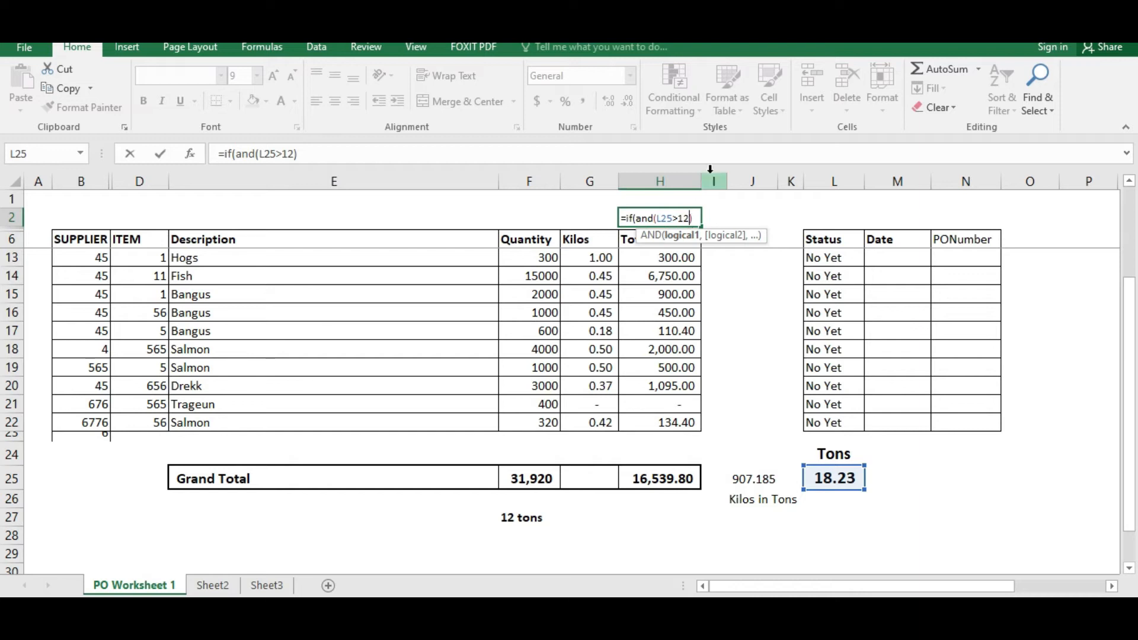
text(,)
key(Left)
key(shift+Left)
key(shift+Left)
key(shift+Left)
key(shift+Left)
key(shift+Left)
key(shift+Left)
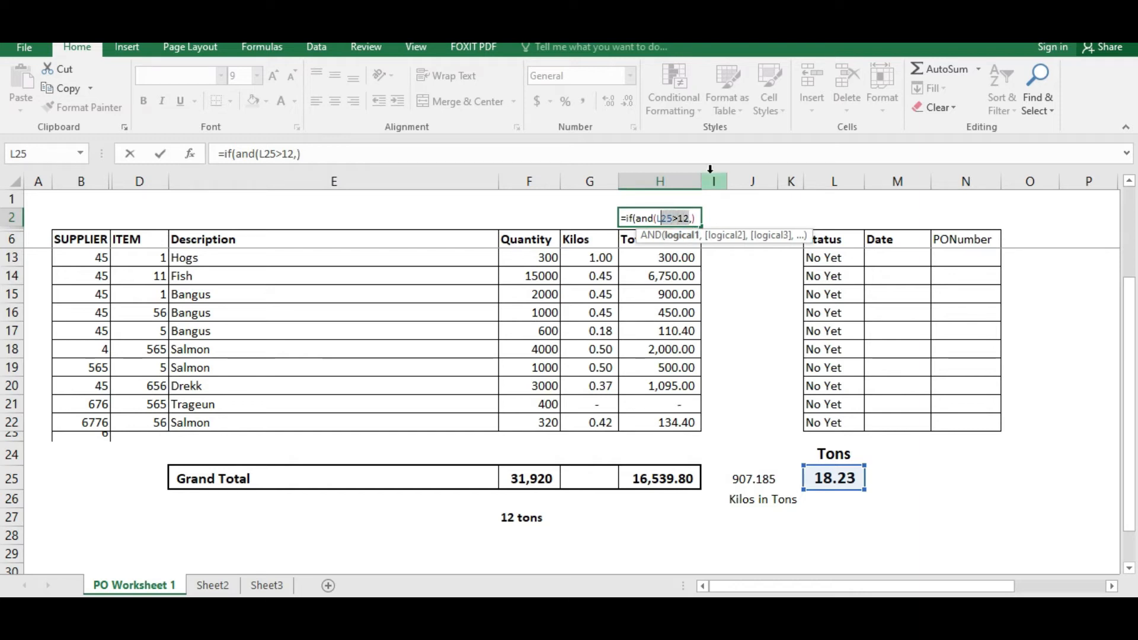
key(ctrl+c)
key(Right)
key(Right)
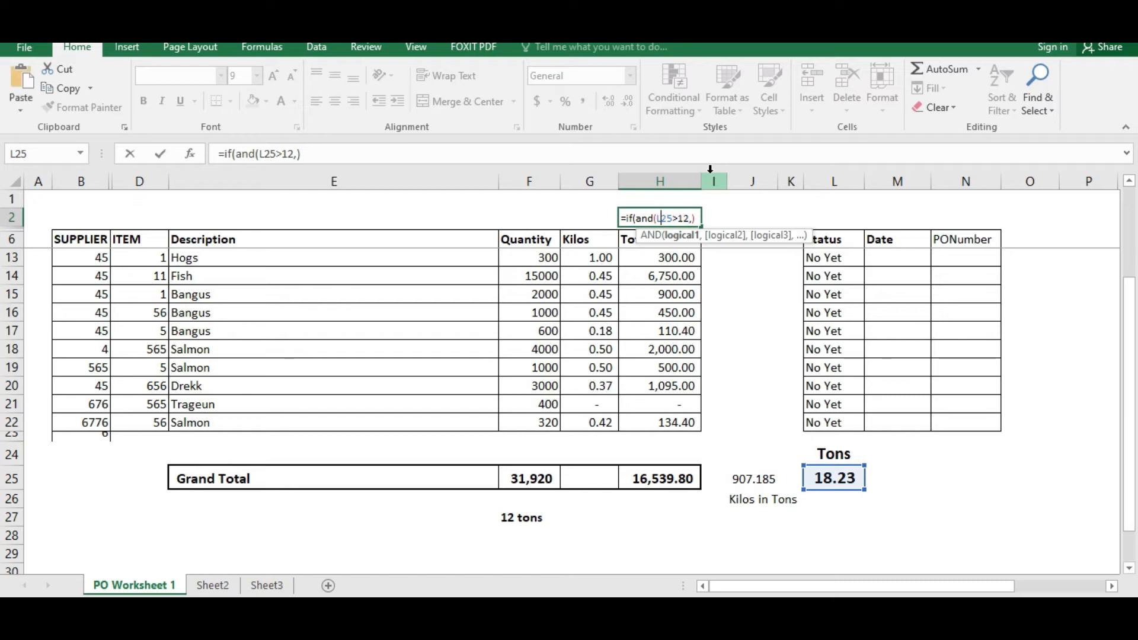
key(ctrl+v)
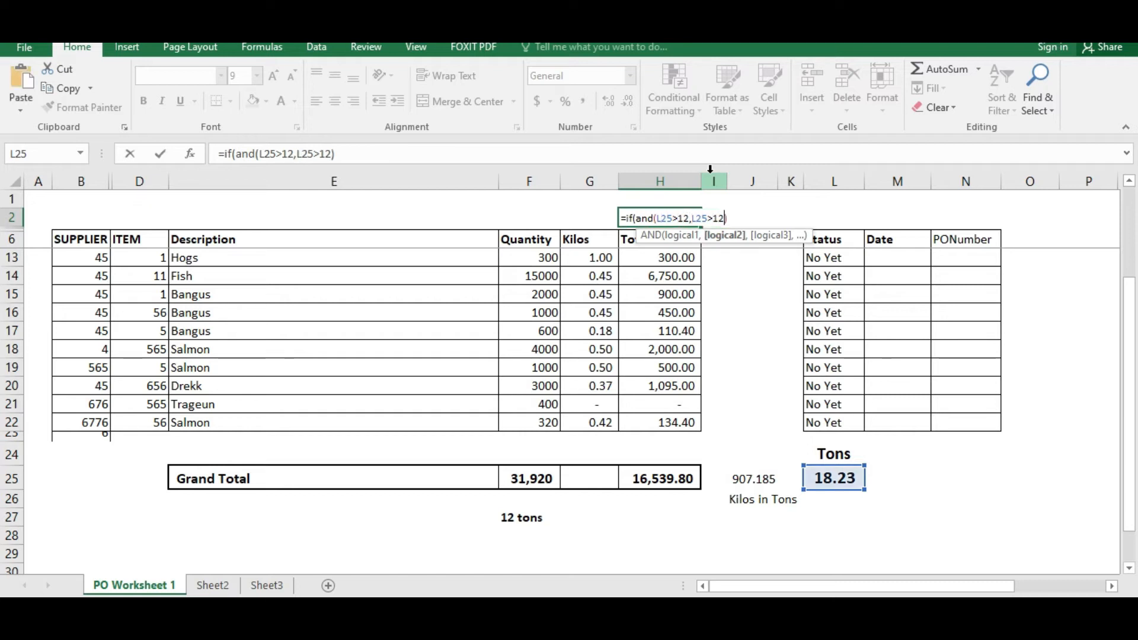
- Change the second AND condition in the H2 formula to L25=12
key(Left)
key(BackSpace)
text(=12,)
key(BackSpace)
text(0)
key(BackSpace)
key(Right)
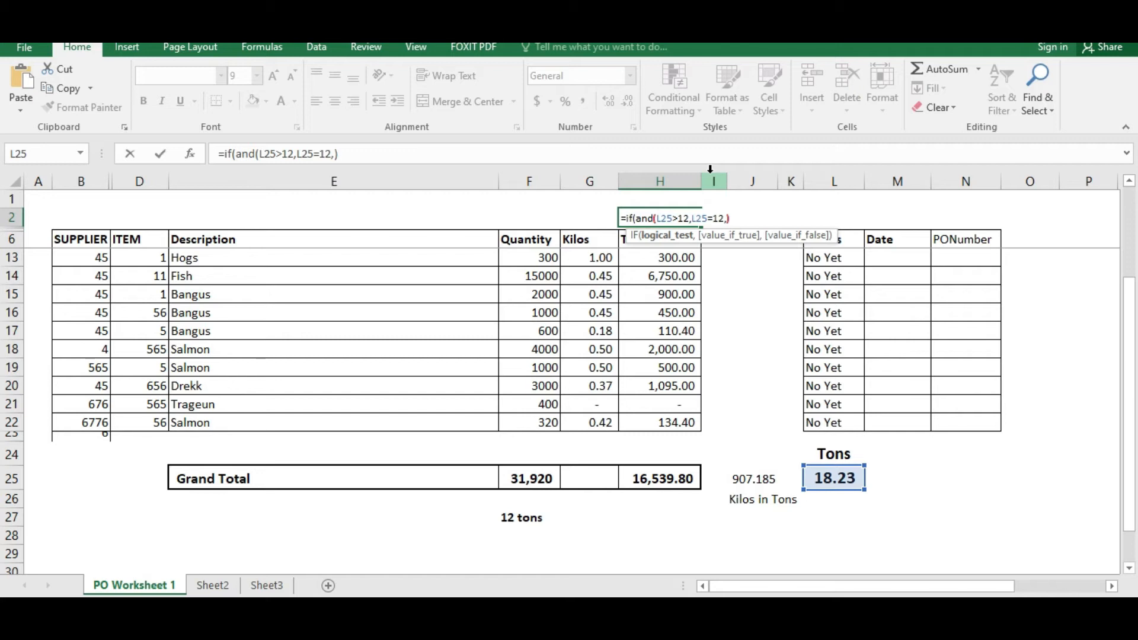
key(Left)
key(BackSpace)
key(Right)
- Close the AND test in the H2 formula and enter "Ready for PO creation" as the value if true
text(,)
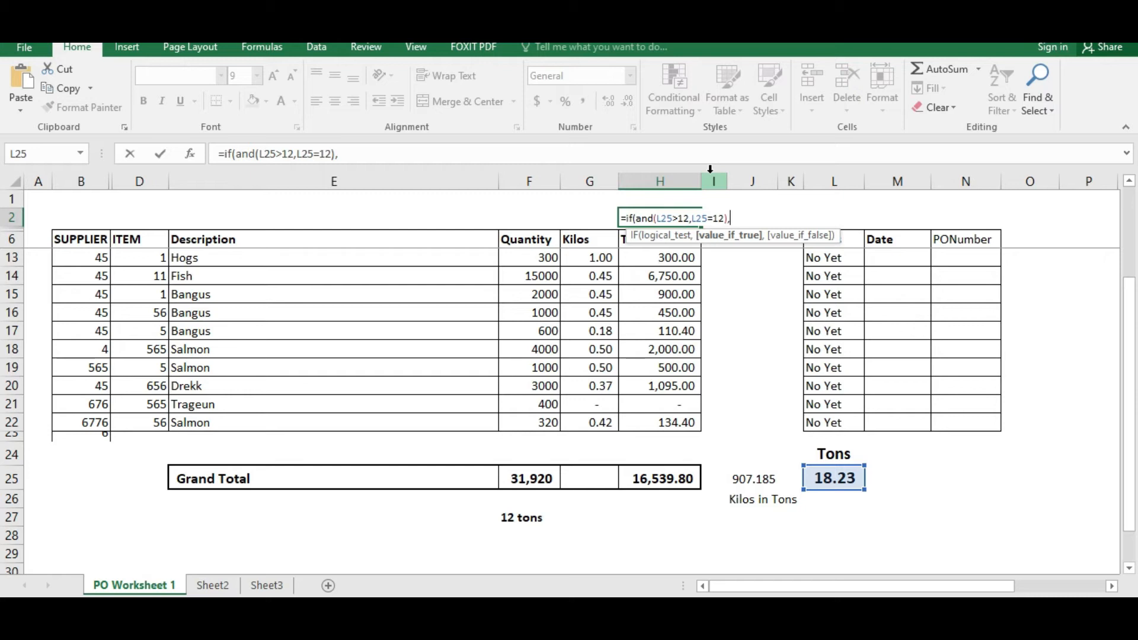
key(Left)
text(Re)
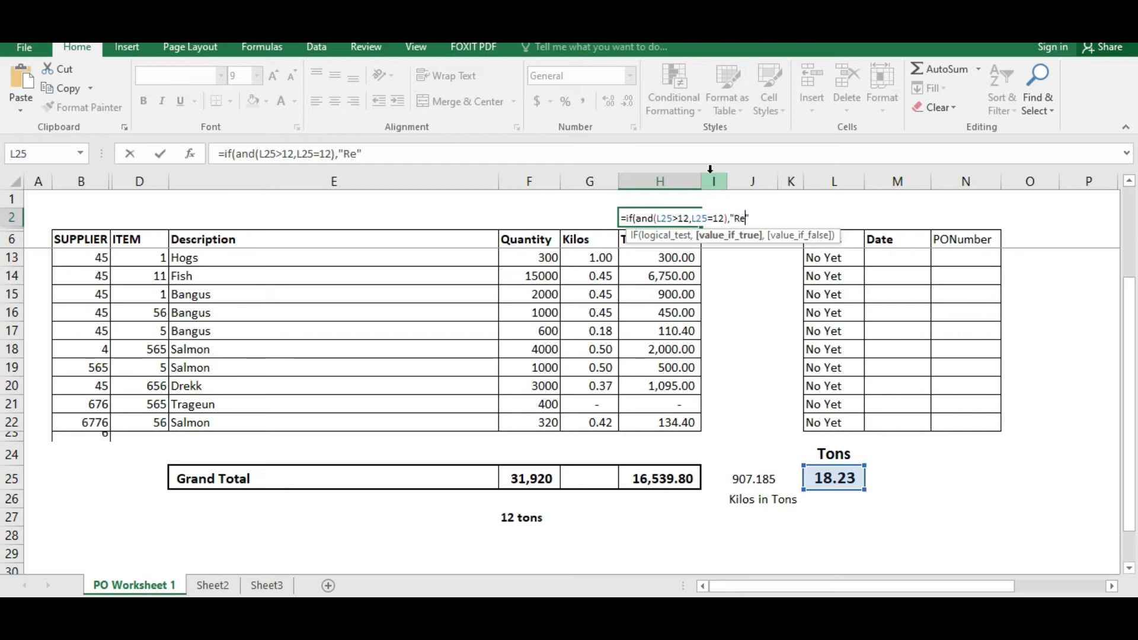
text(ady for PO)
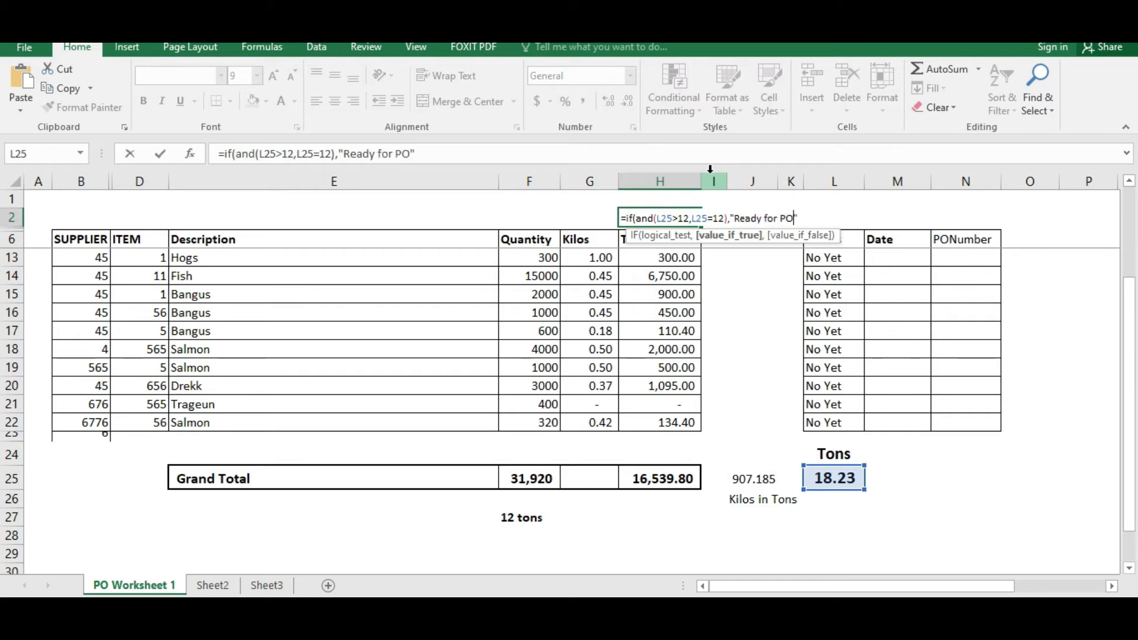
text( creation")
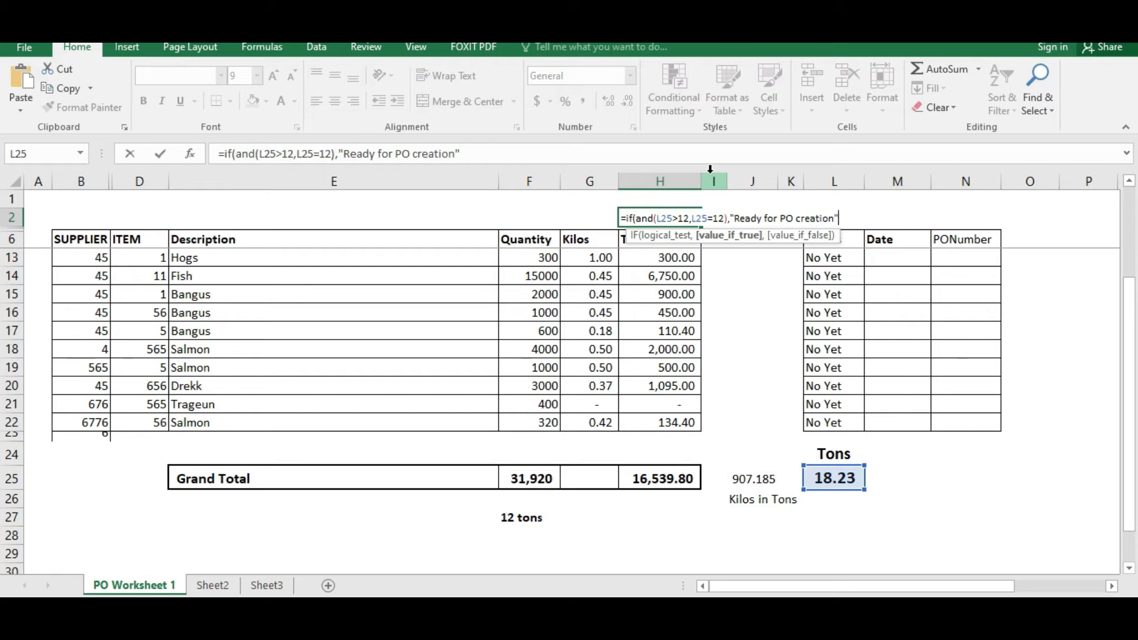
text(,)
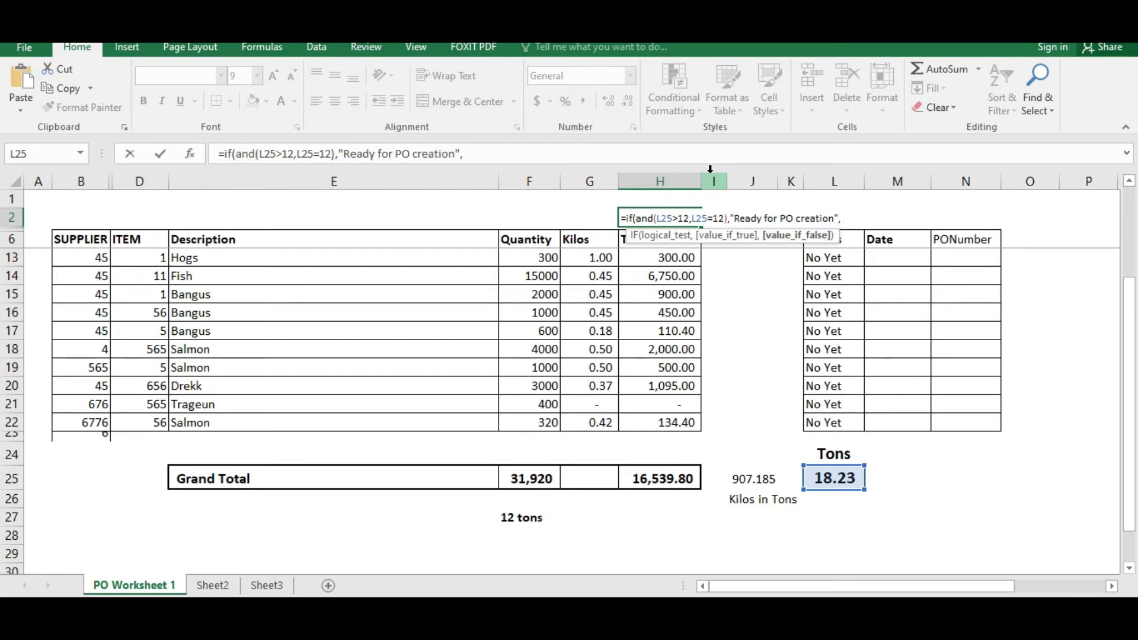
- Enter "Need more loads to utlize the shipment" as the H2 formula's value if false, and commit it with the proposed closing-bracket correction
text( "")
text(N)
text(eed more l)
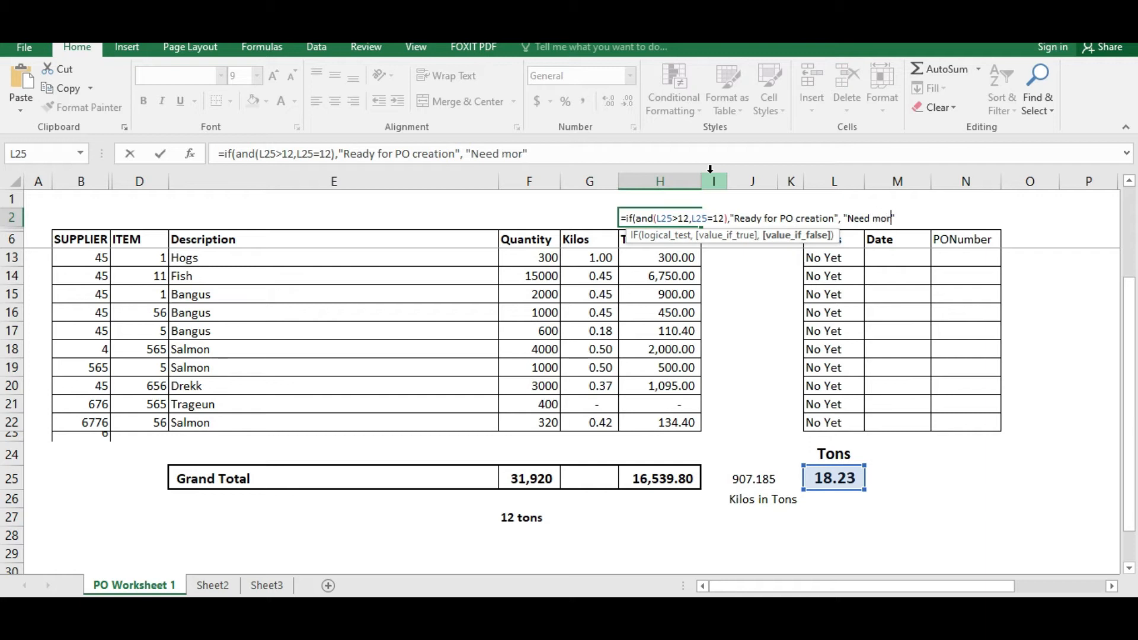
text(oads to)
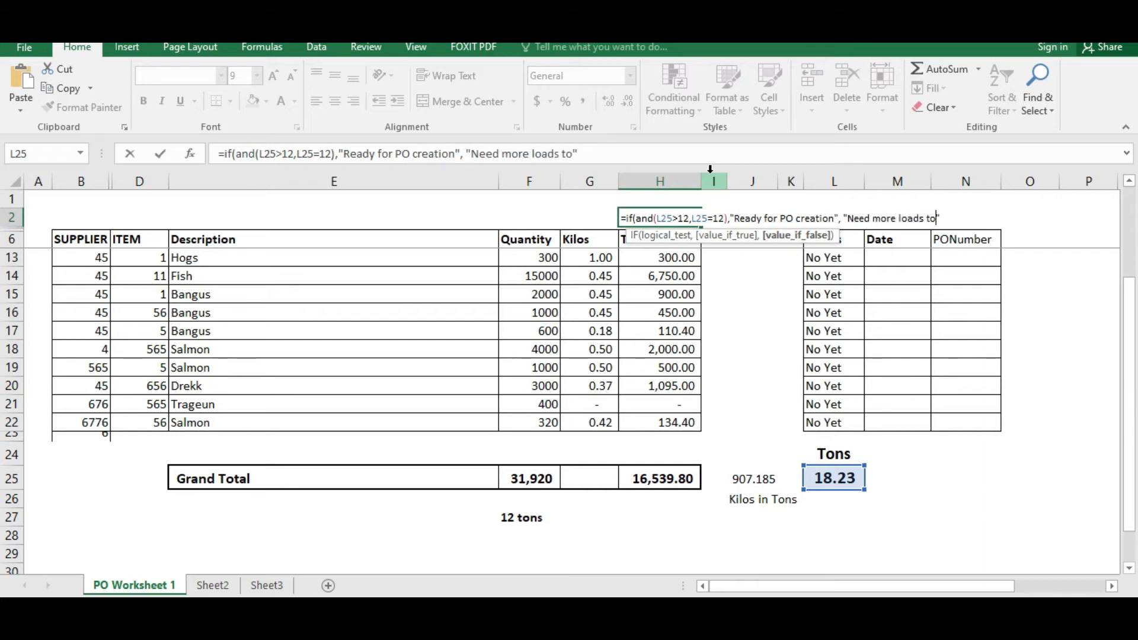
text( utlize the shipem)
text(")
key(BackSpace)
key(BackSpace)
key(BackSpace)
text(ment")
key(Return)
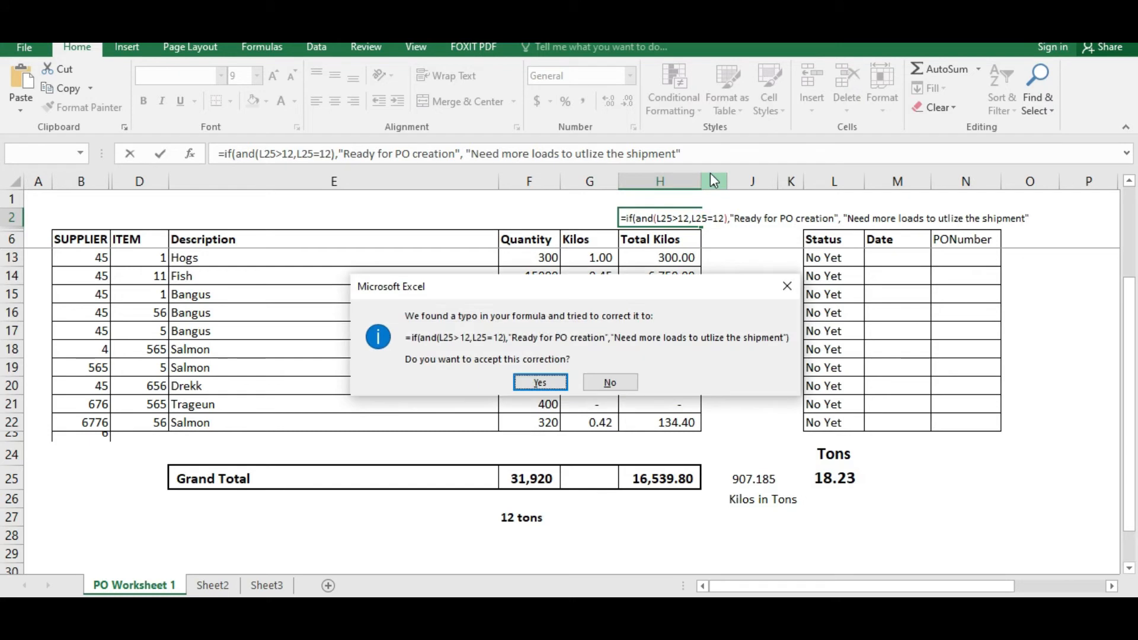
key(Return)
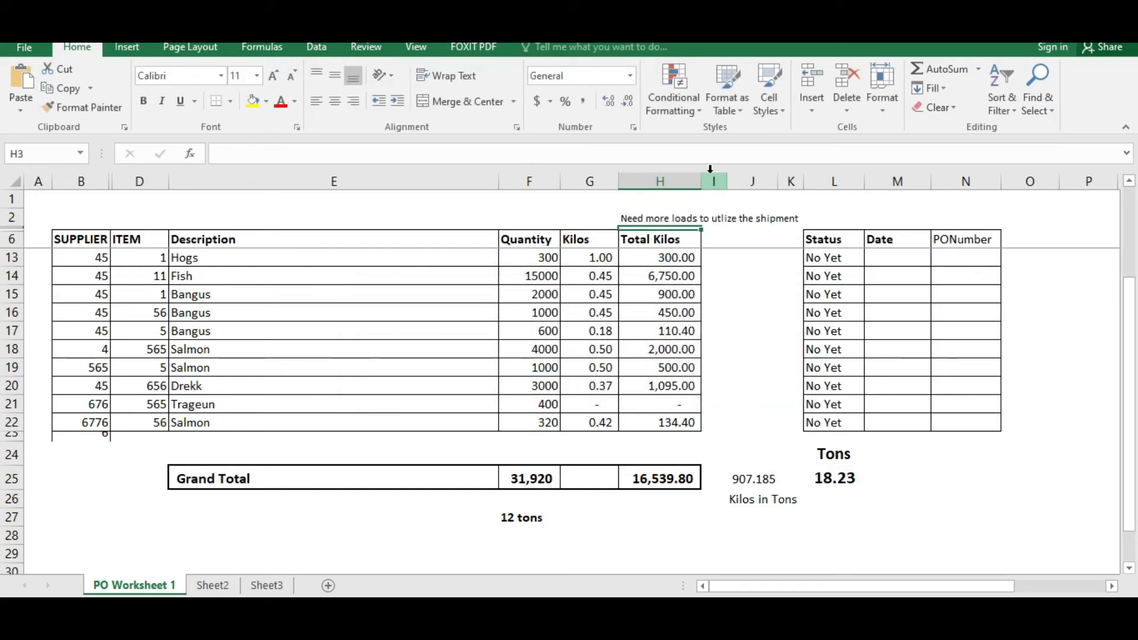
- Remove the second condition L25=12 from the AND test in the H2 formula
key(Up)
key(F2)
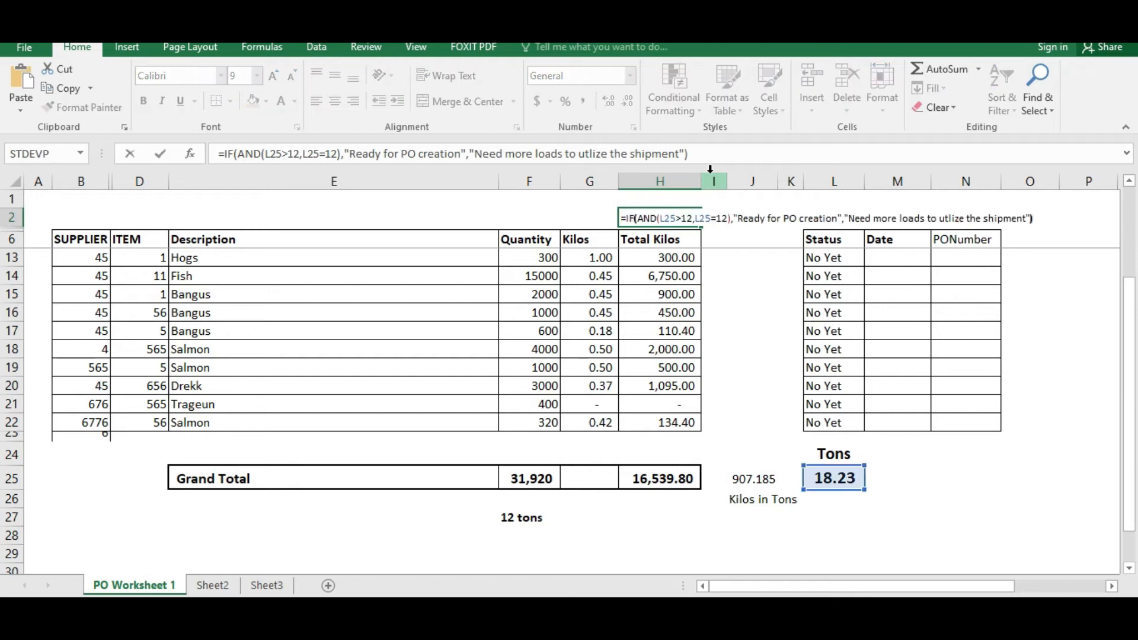
key(Left)
key(Left)
key(Left)
key(Left)
key(Left)
key(Left)
key(Left)
key(Left)
key(Left)
key(Left)
key(Left)
key(Left)
key(Left)
key(Left)
key(Left)
key(Left)
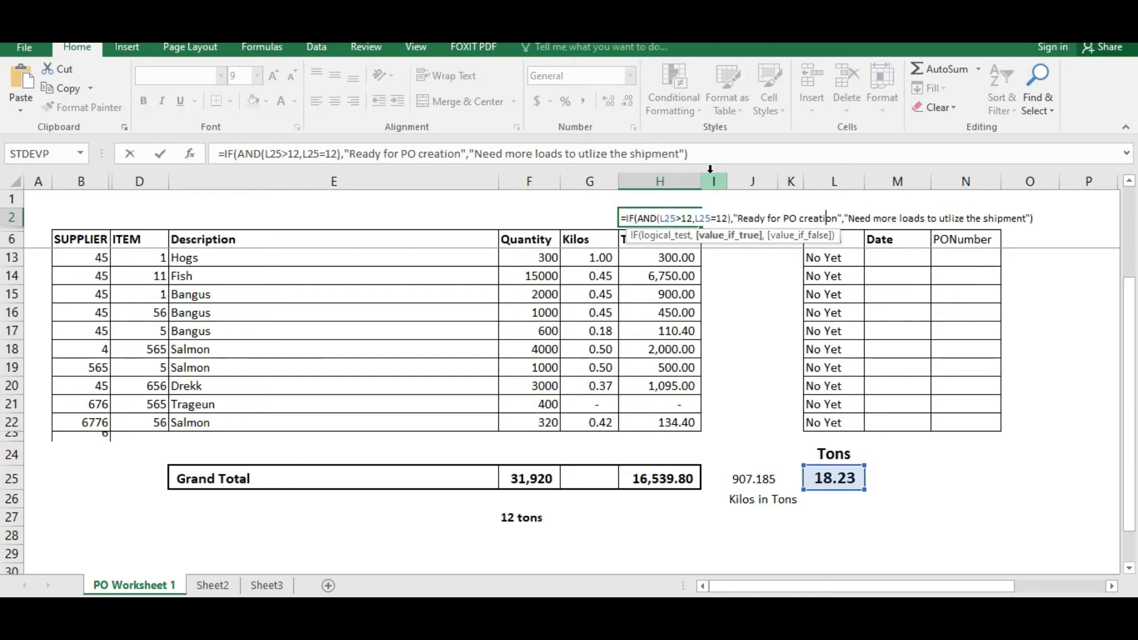
key(Left)
key(Left)
key(Left)
key(Left)
key(Left)
key(Left)
key(Left)
key(BackSpace)
key(BackSpace)
key(BackSpace)
key(BackSpace)
key(BackSpace)
key(BackSpace)
key(BackSpace)
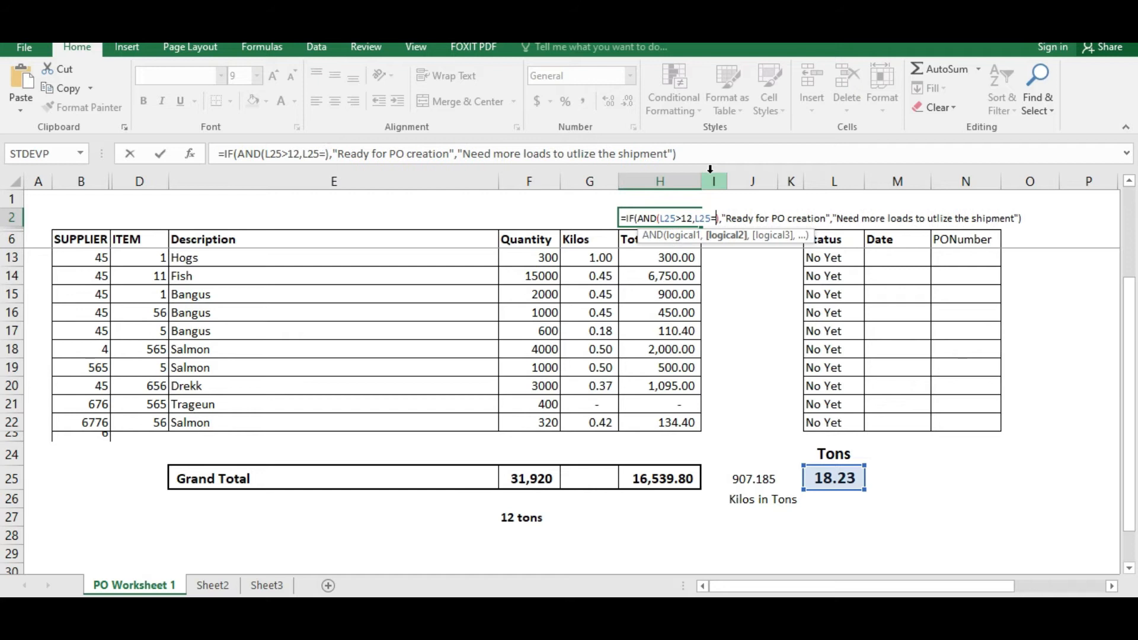
key(Return)
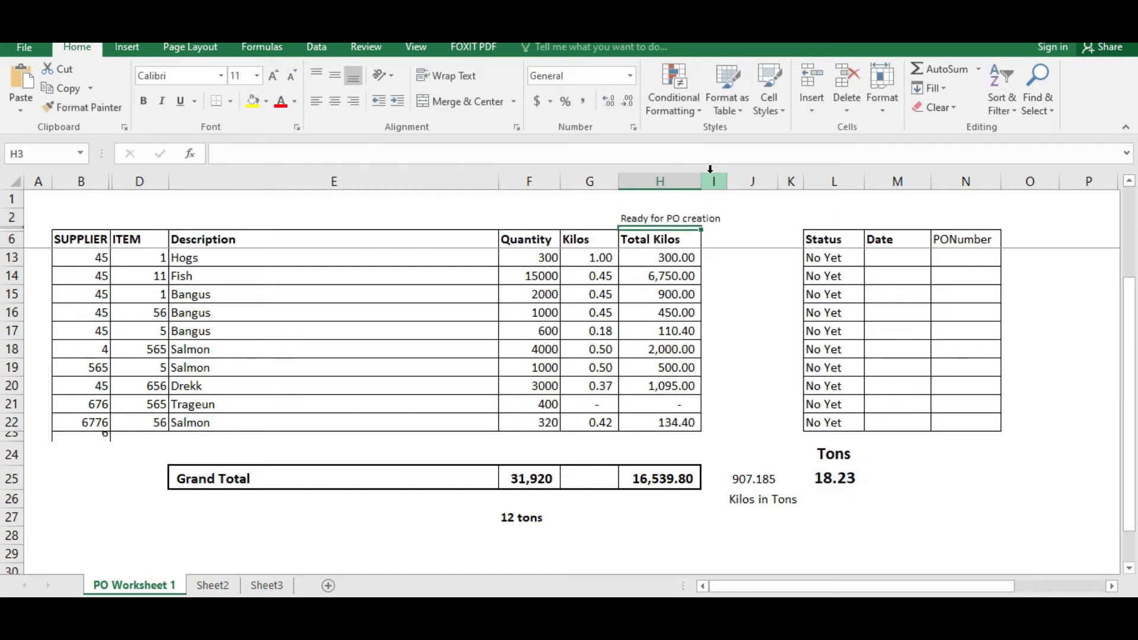
- Change the remaining condition in the H2 formula to L25>=12
key(Up)
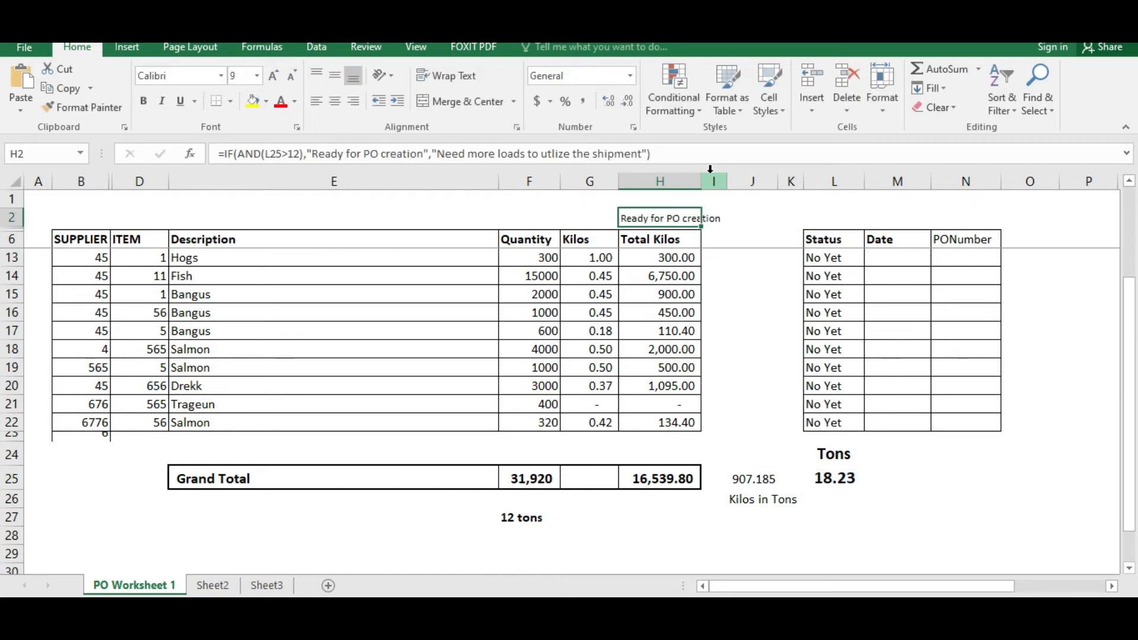
key(F2)
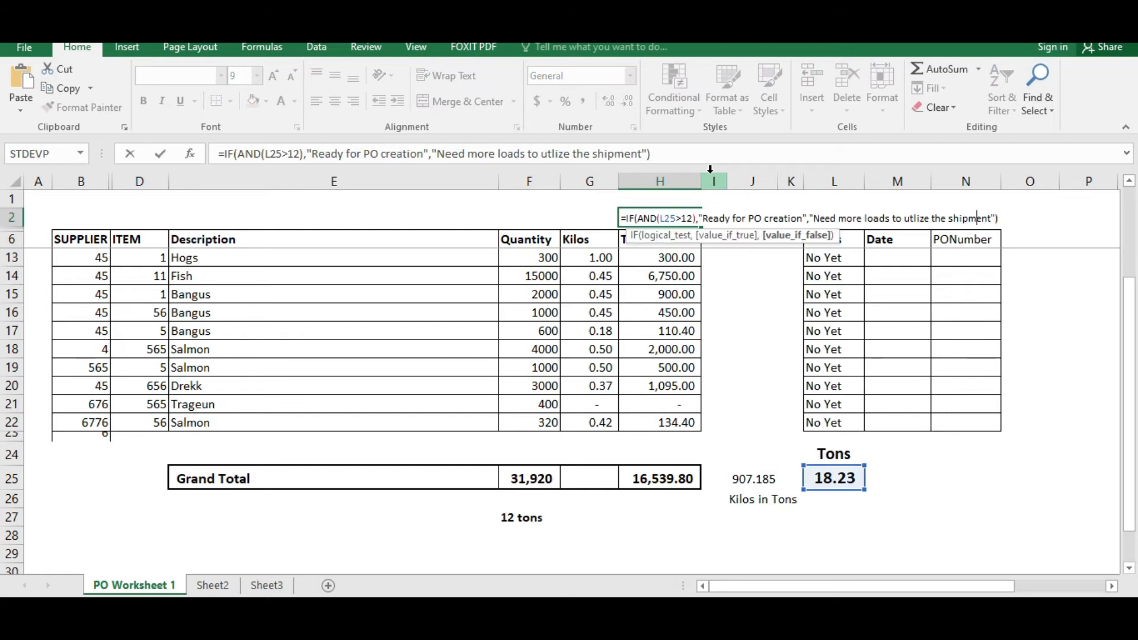
click(681, 219)
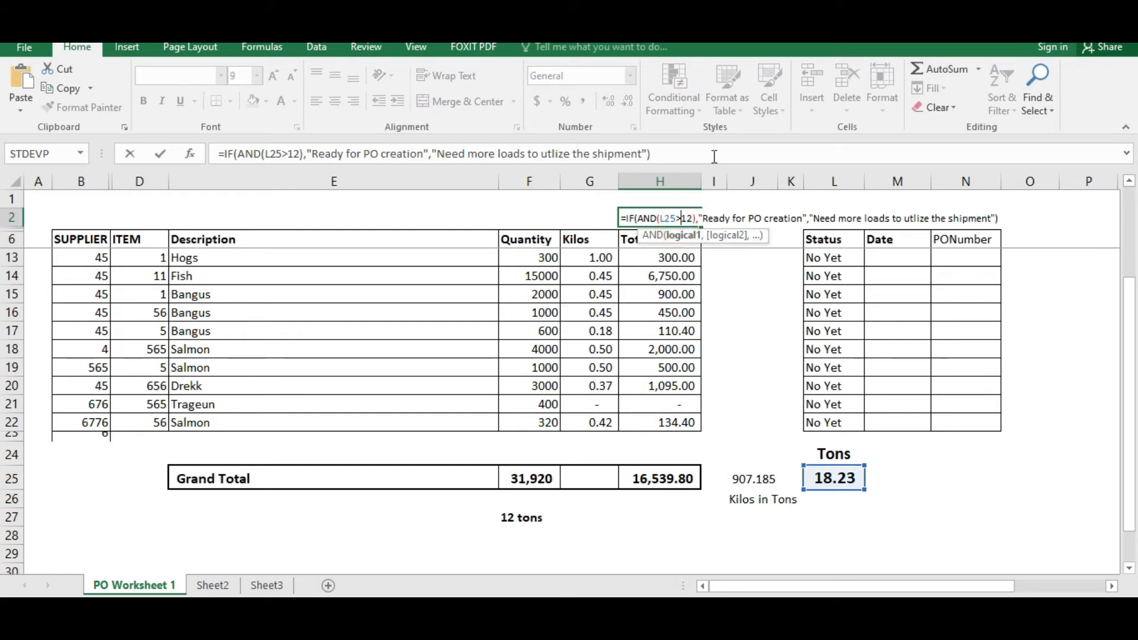
text(=)
key(ctrl+Return)
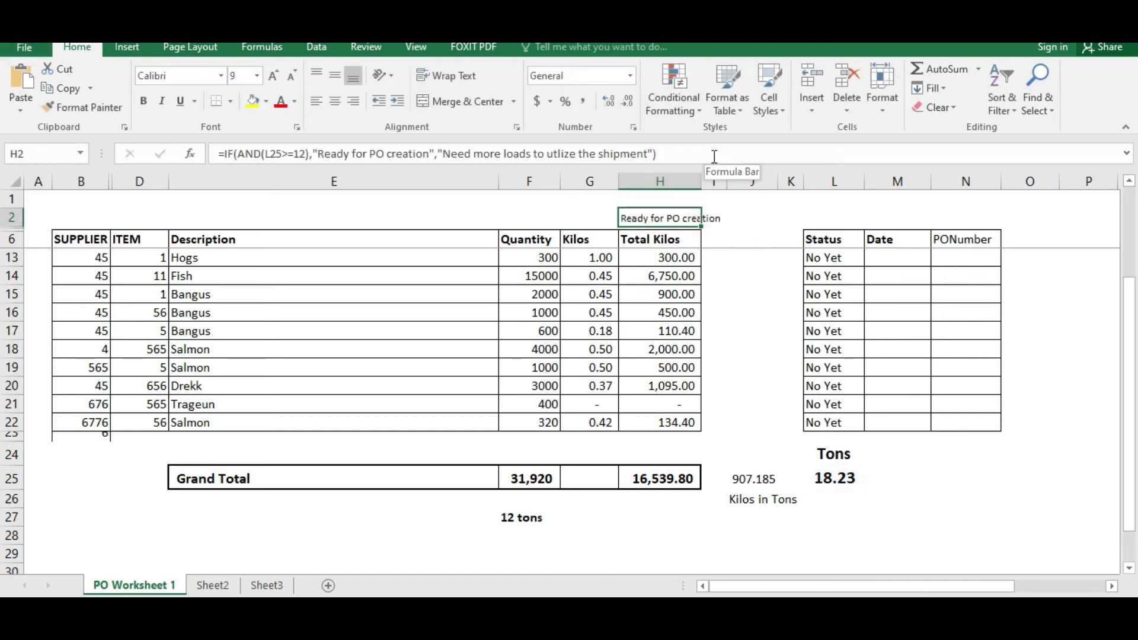
key(F2)
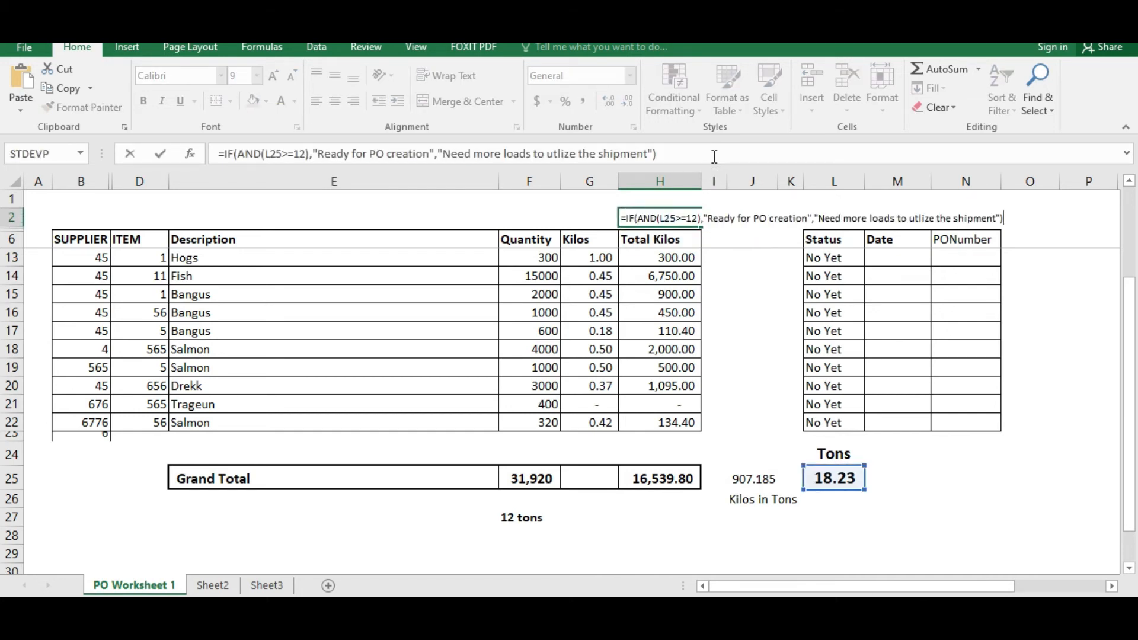
key(Return)
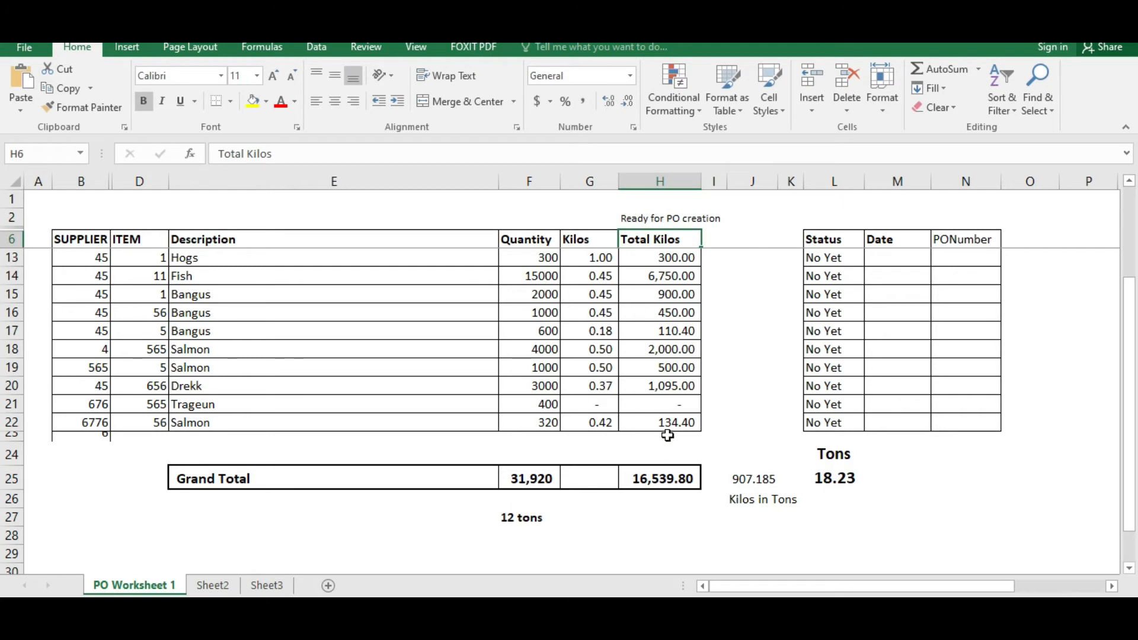
- Set the Fish quantity in F14 to 1 to test the H2 message
click(541, 342)
click(536, 276)
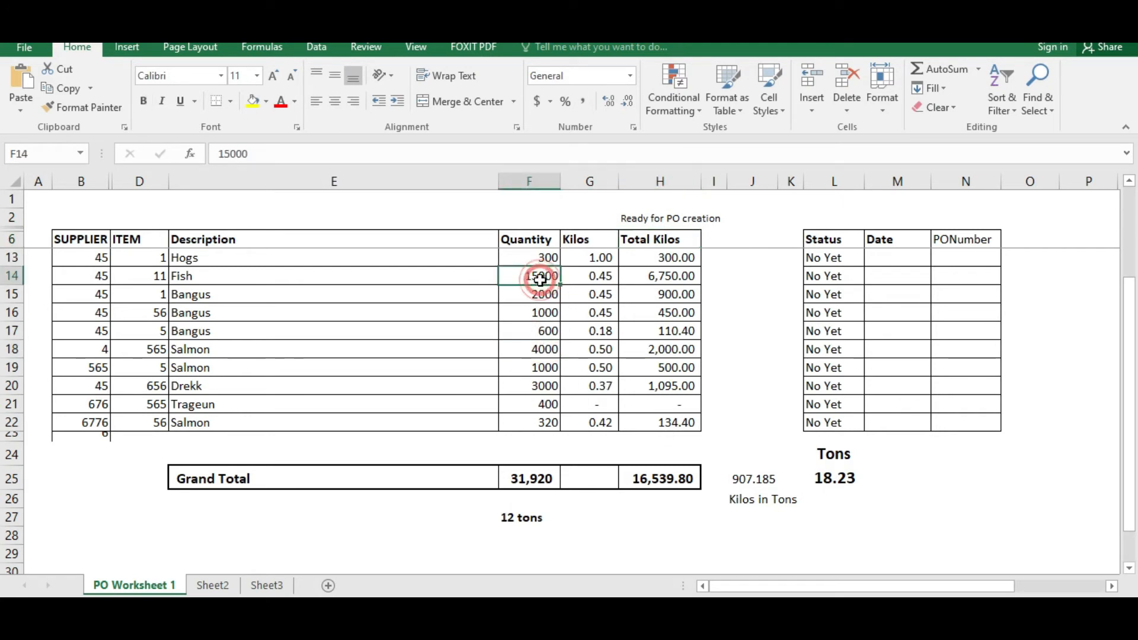
text(1)
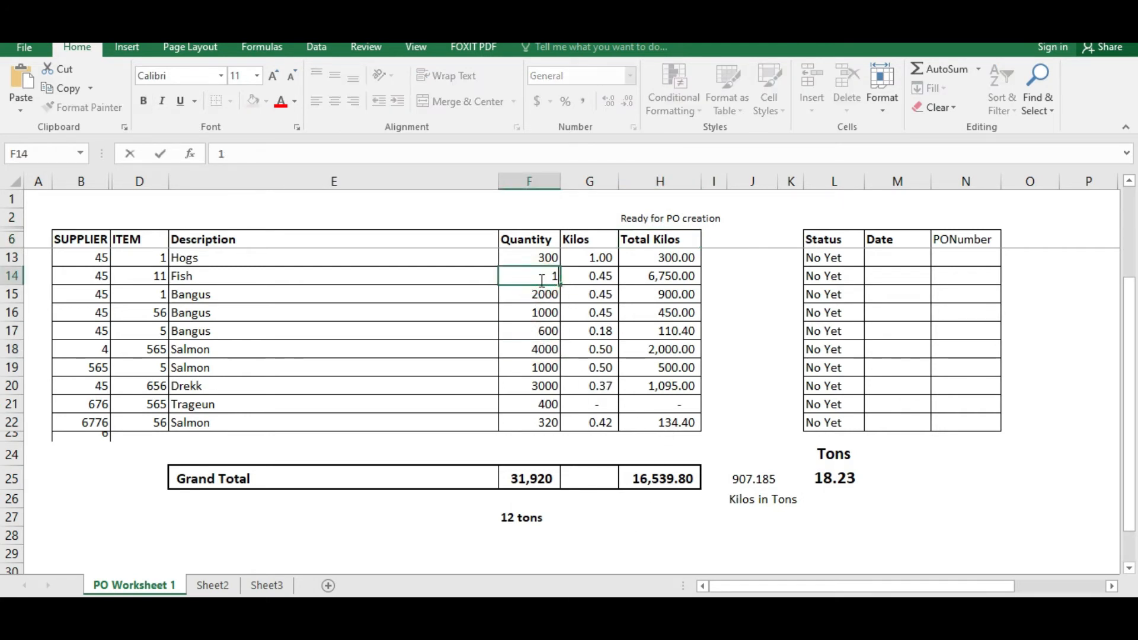
key(Return)
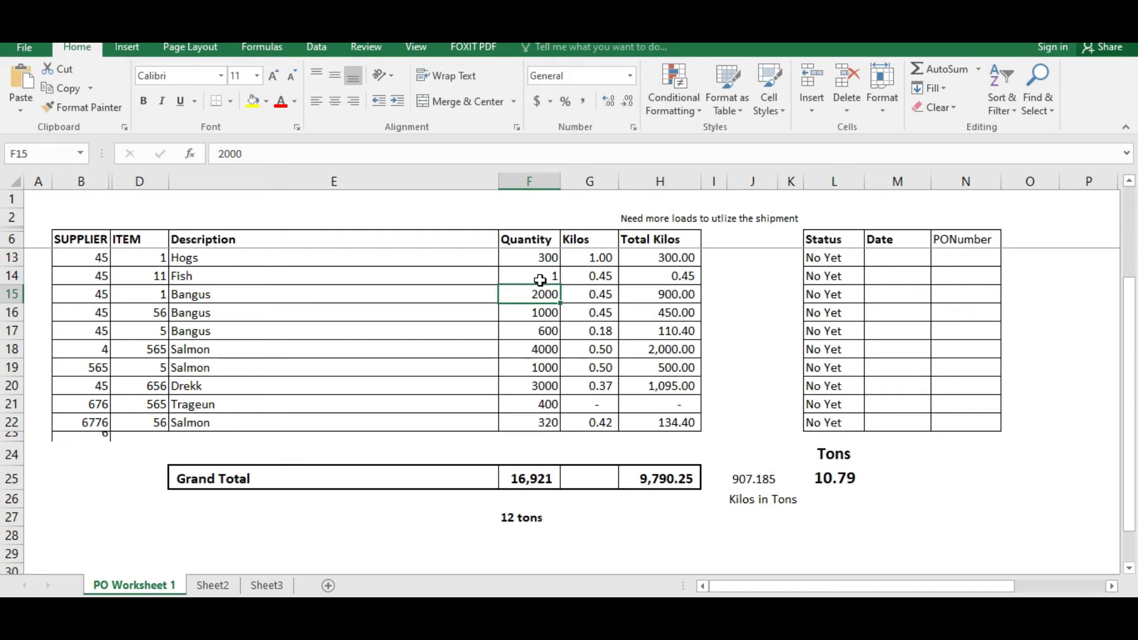
- Correct the misspelled word in the H2 formula's value-if-false message to "utilize"
double_click(653, 218)
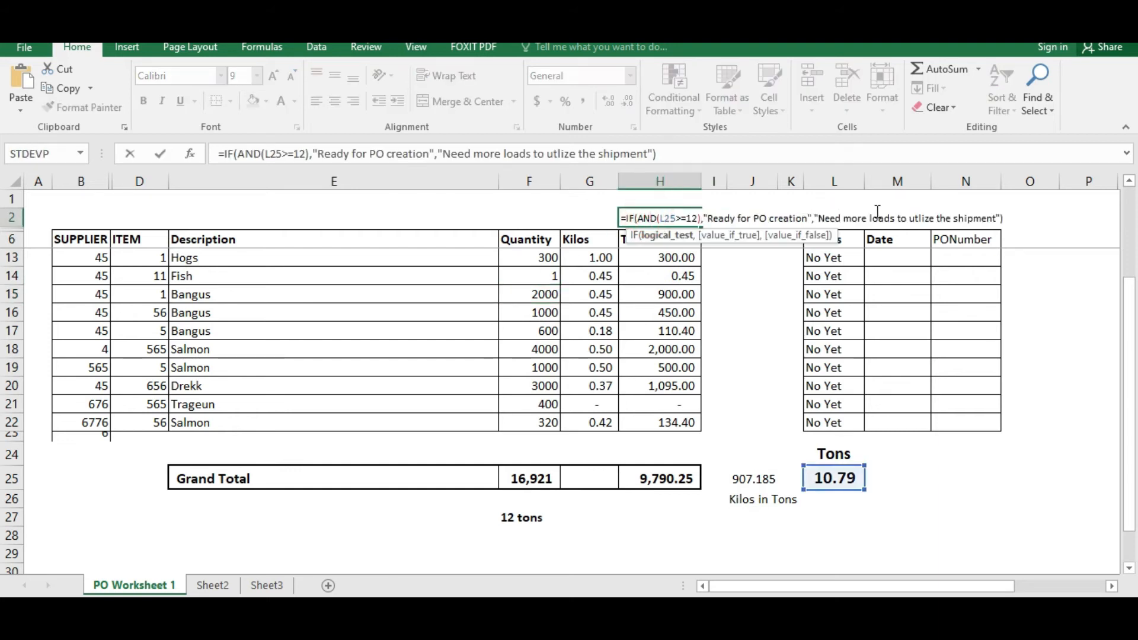
click(920, 217)
text(i4)
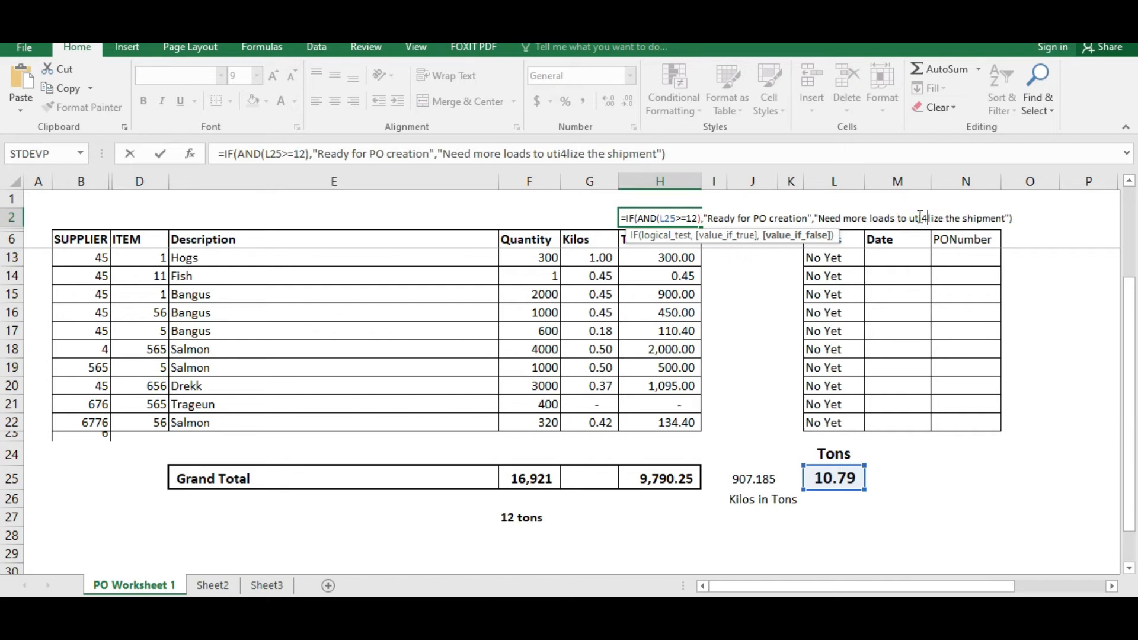
key(BackSpace)
key(Return)
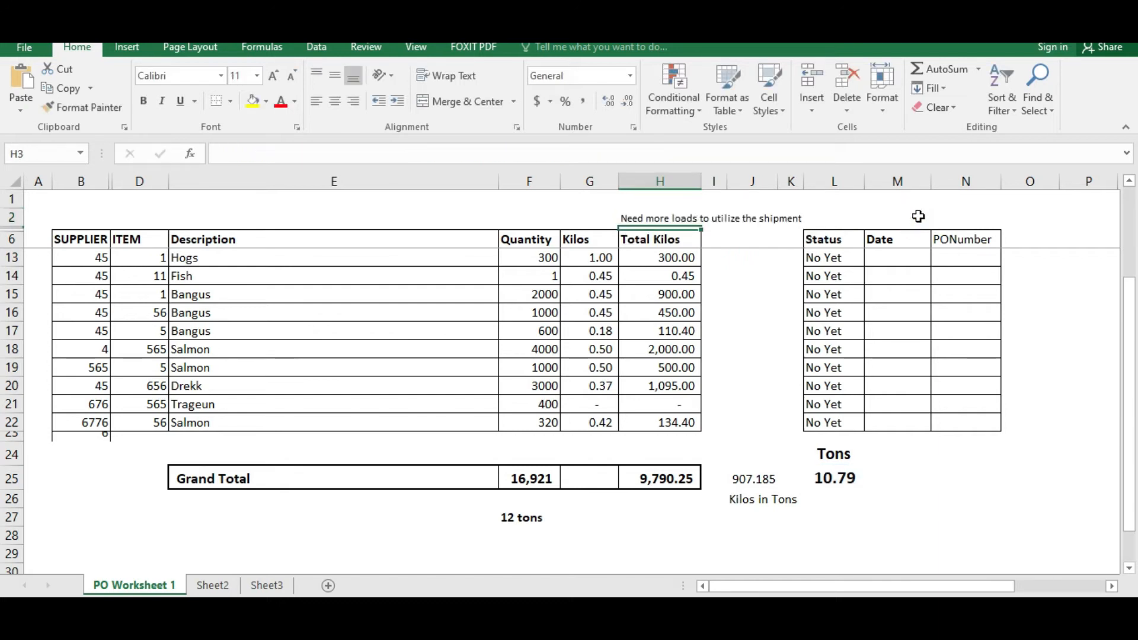
- Make the message in H2 bold and try a yellow fill on the cell
click(655, 219)
key(ctrl+b)
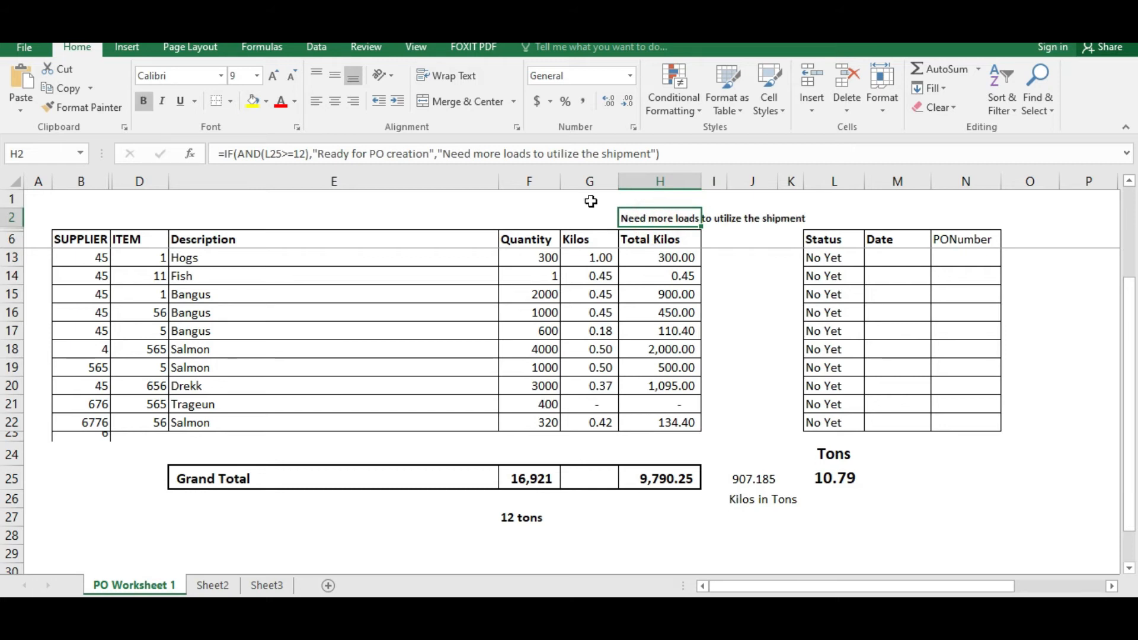
click(252, 102)
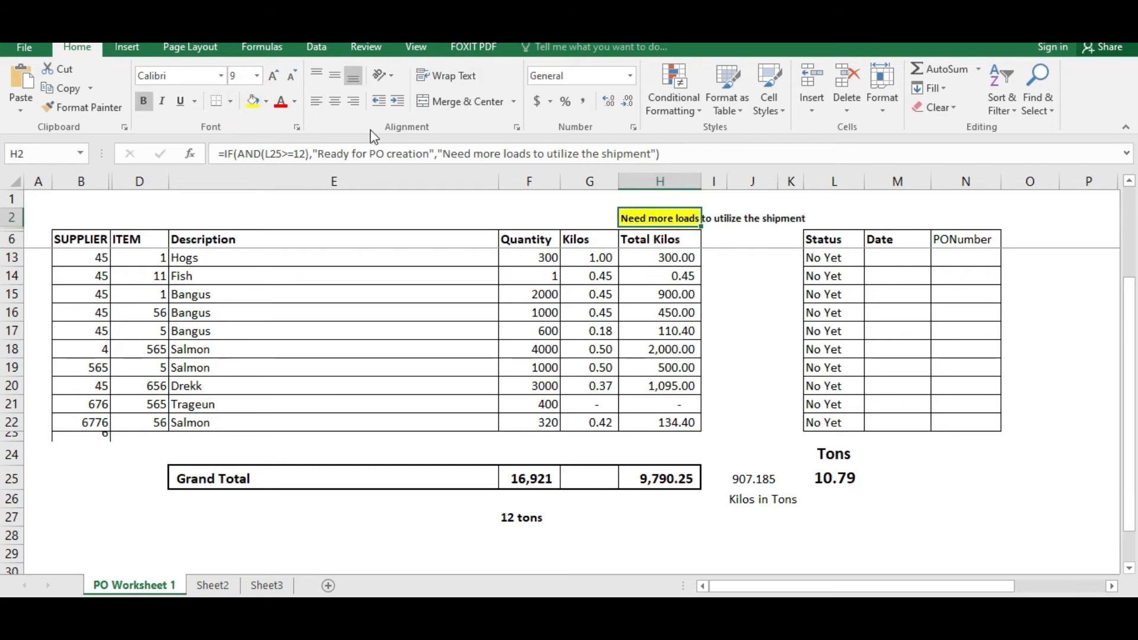
key(ctrl+z)
- Give the H2 message a dark grey font colour and enlarge it to size 14
click(294, 103)
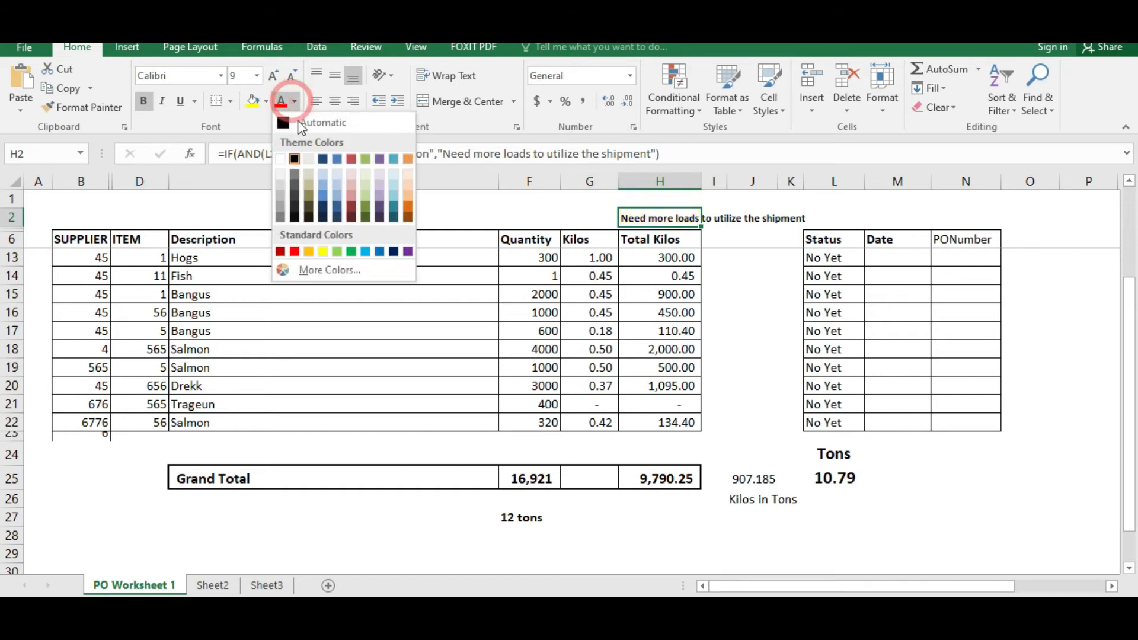
click(293, 196)
click(274, 75)
click(273, 75)
click(274, 75)
click(273, 75)
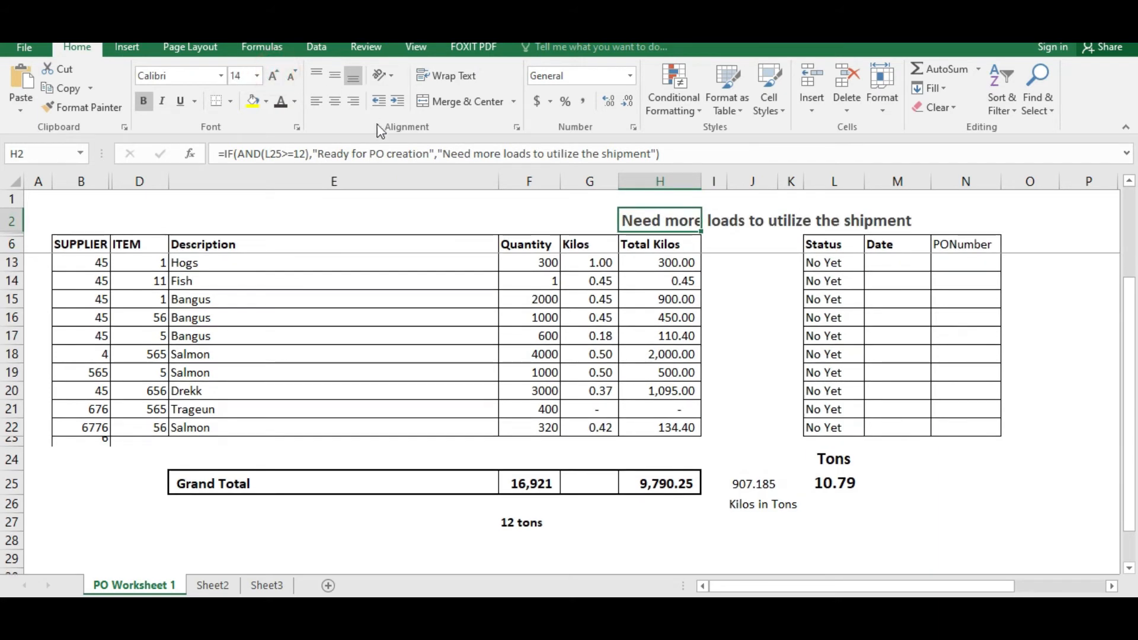
- Change the font colour of the H2 message to the standard dark blue
click(296, 101)
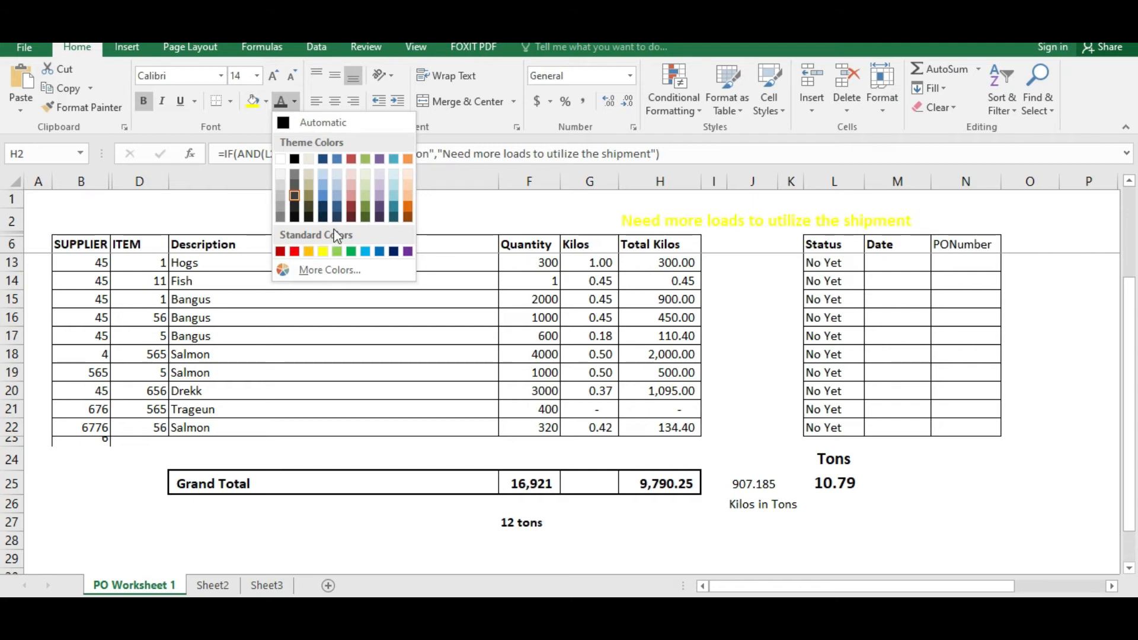
click(398, 254)
click(409, 341)
click(682, 332)
click(684, 216)
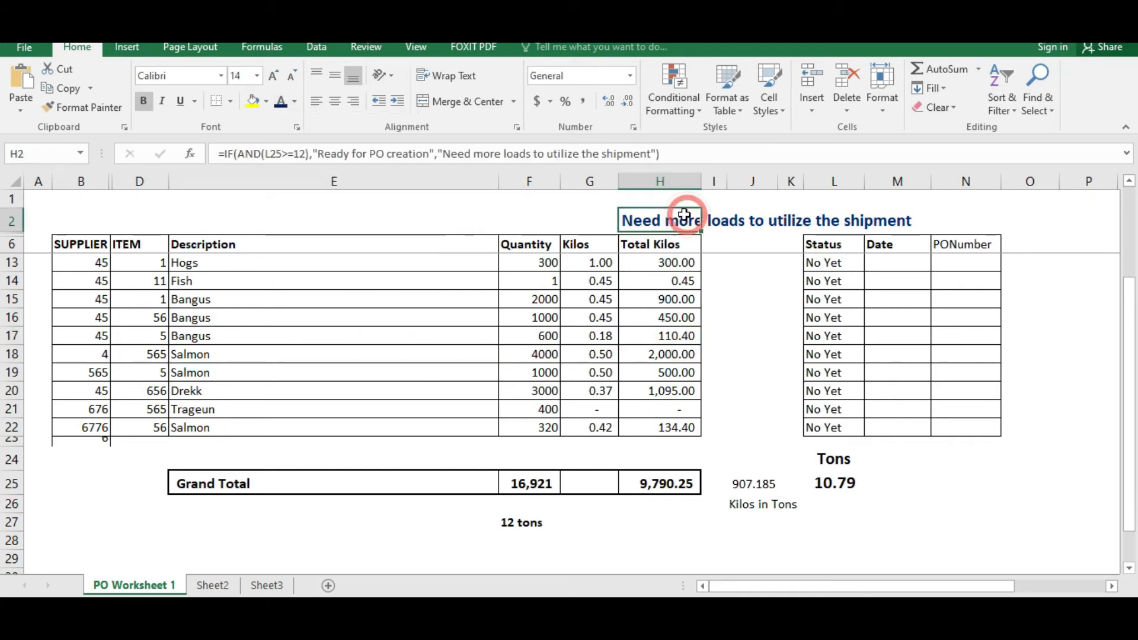
- Narrow the Description column E to about half its width
drag(498, 172, 317, 201)
click(408, 391)
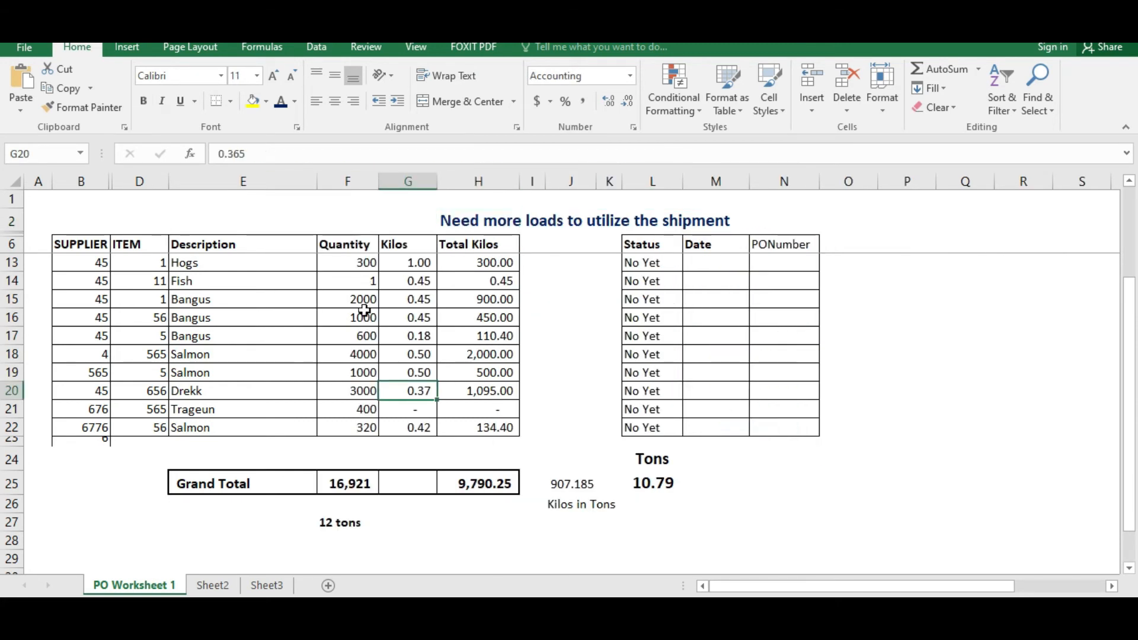
- Look through the Quantity column of the item list, from the first rows down to the Grand Total
click(371, 367)
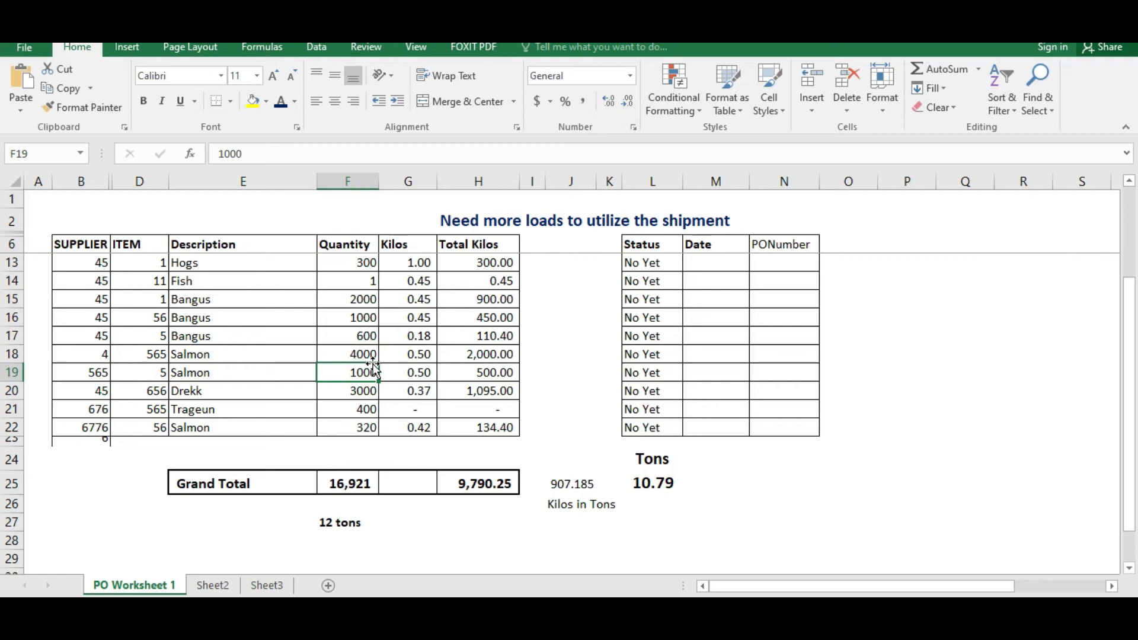
click(368, 319)
click(367, 280)
key(Up)
key(ctrl+z)
click(408, 427)
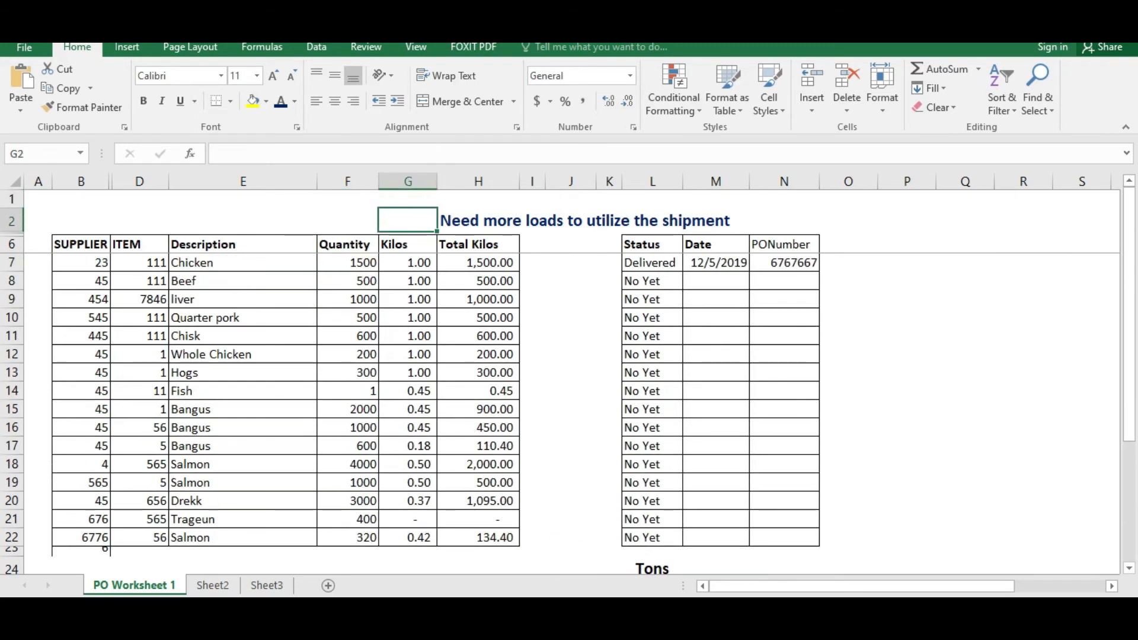
key(Down)
key(Down)
key(Down)
key(Down)
key(Down)
key(Down)
key(Down)
key(Down)
key(Down)
key(Left)
key(Up)
key(Up)
key(Up)
key(Up)
key(Up)
key(Up)
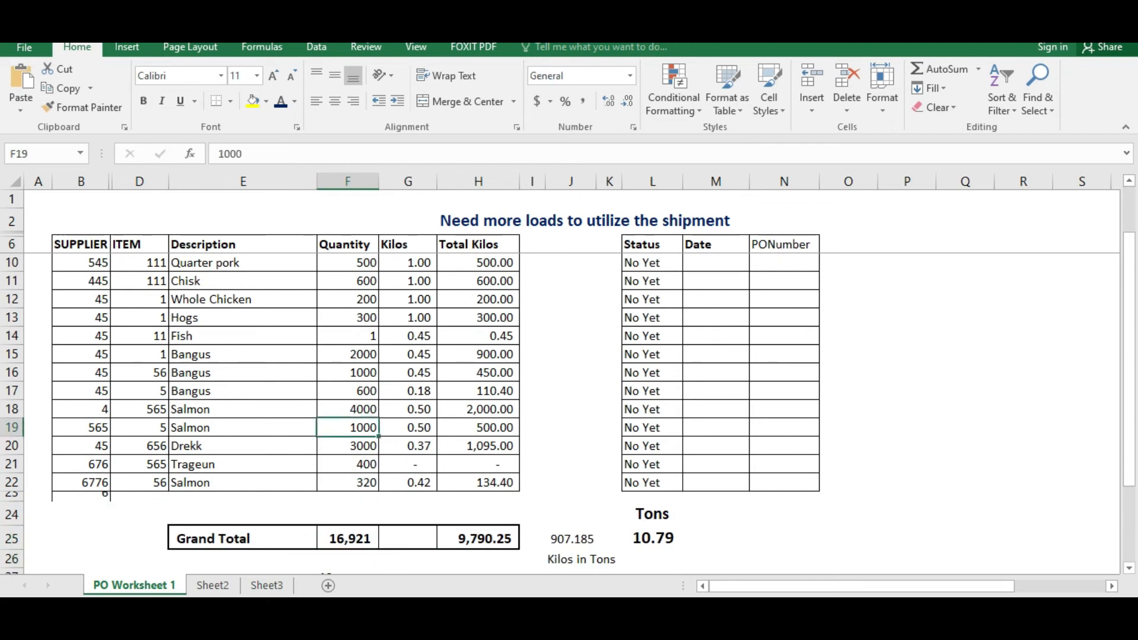
- Set the Fish quantity in F14 to 1500 to test the shipment message in H2
key(Right)
key(Up)
key(Up)
key(Up)
key(Left)
key(Up)
key(Up)
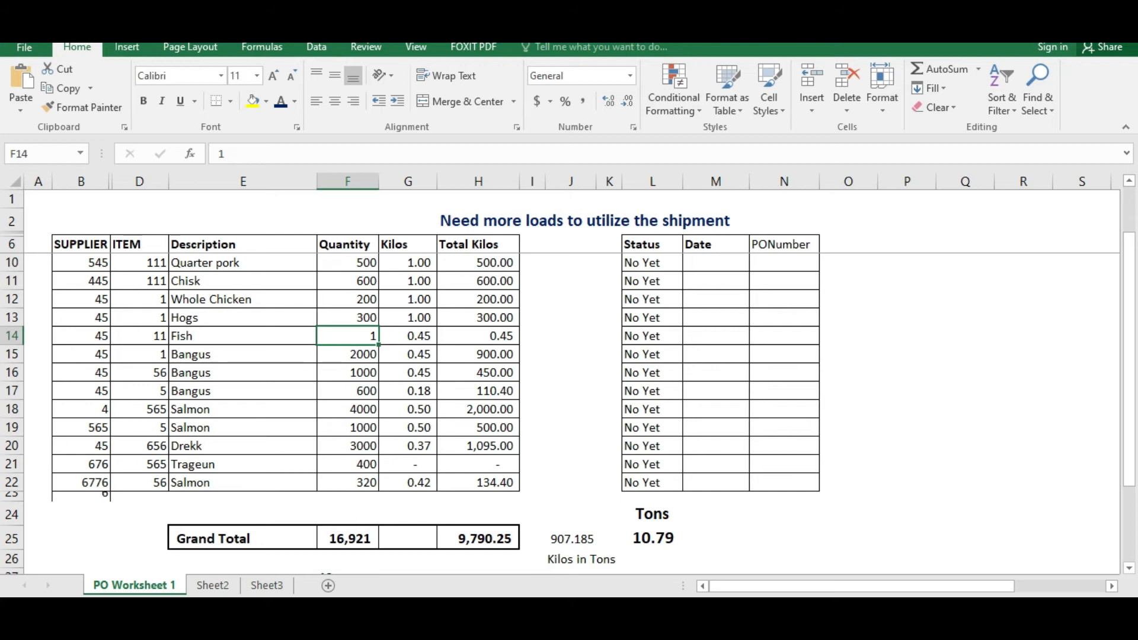
text(1500)
key(Return)
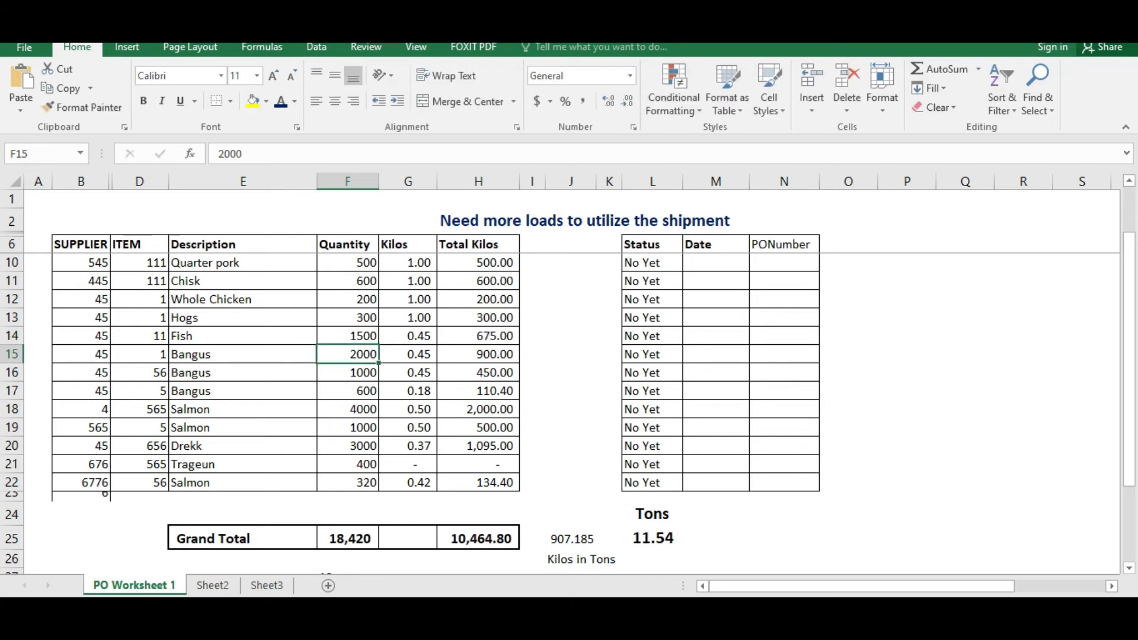
- Raise the Fish quantity in F14 to 2000 to test the message again
click(348, 335)
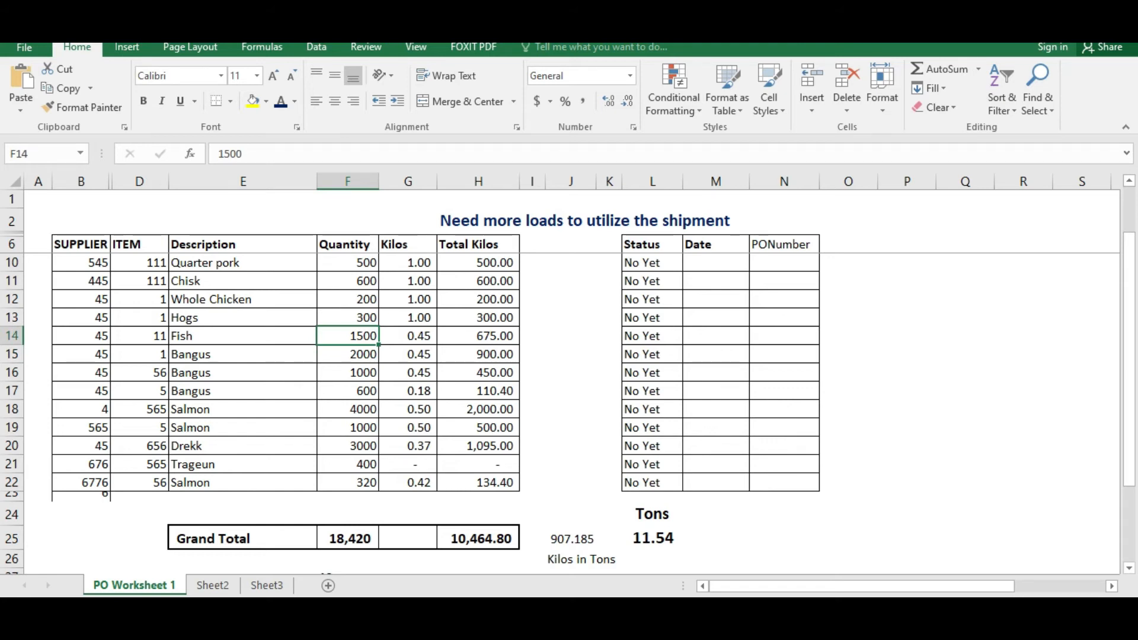
click(348, 354)
click(348, 335)
text(2)
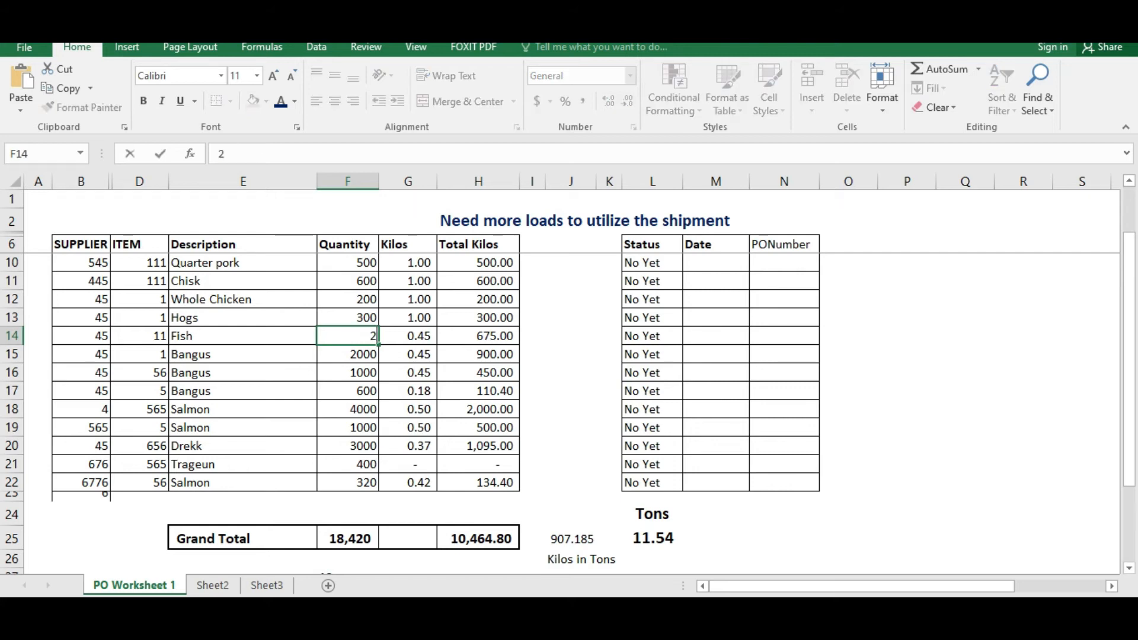
text(000)
key(Return)
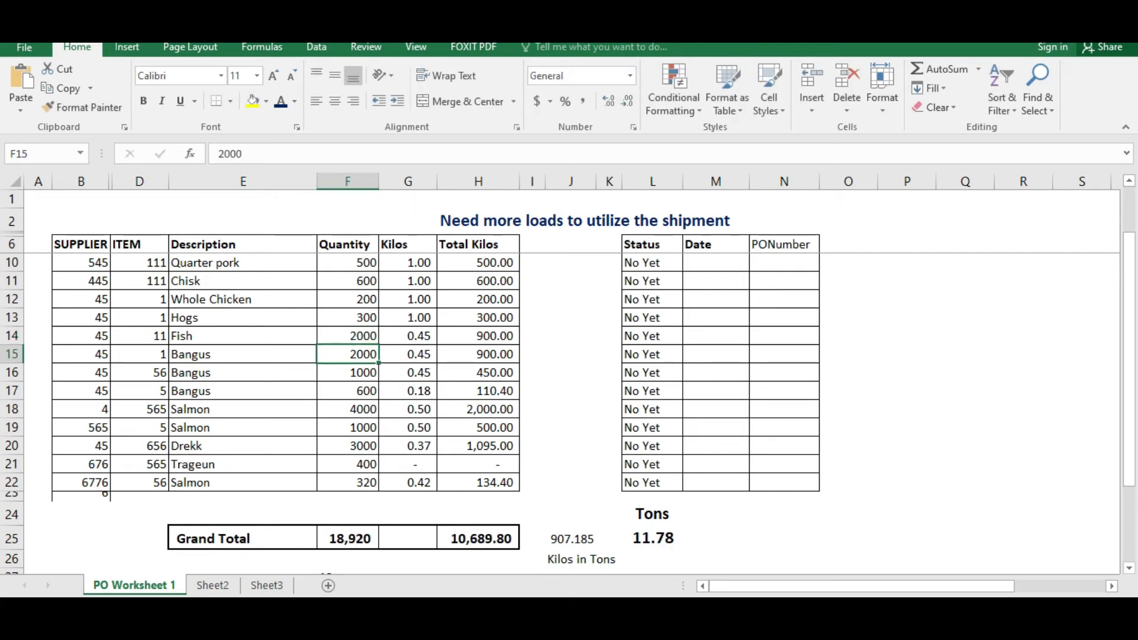
- Edit the Fish quantity in F14 to 3000
key(Up)
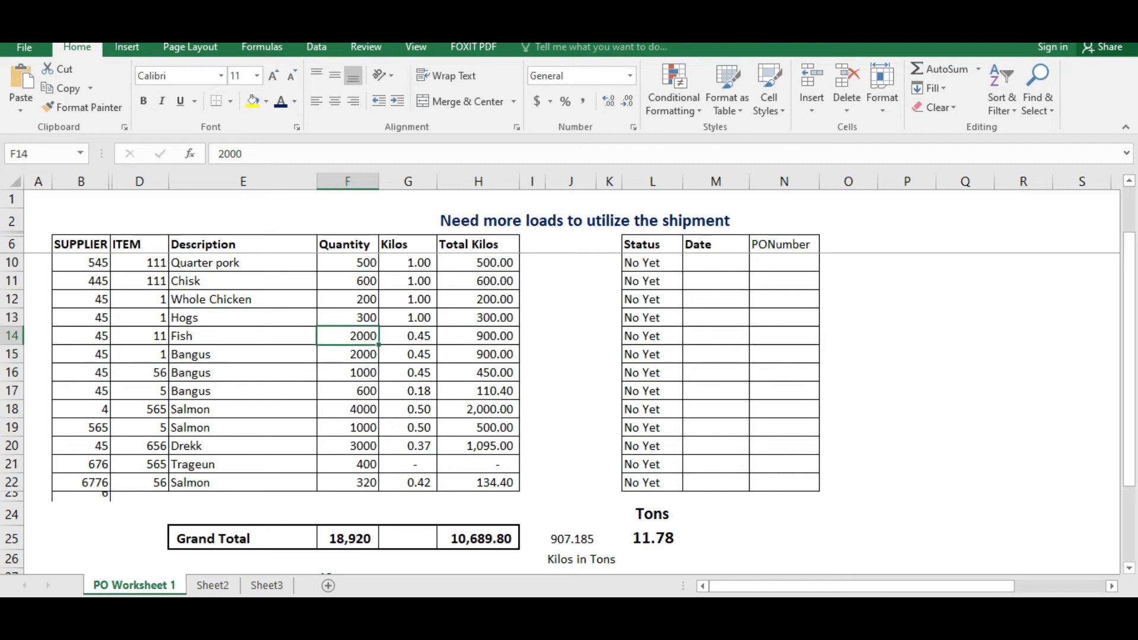
key(F2)
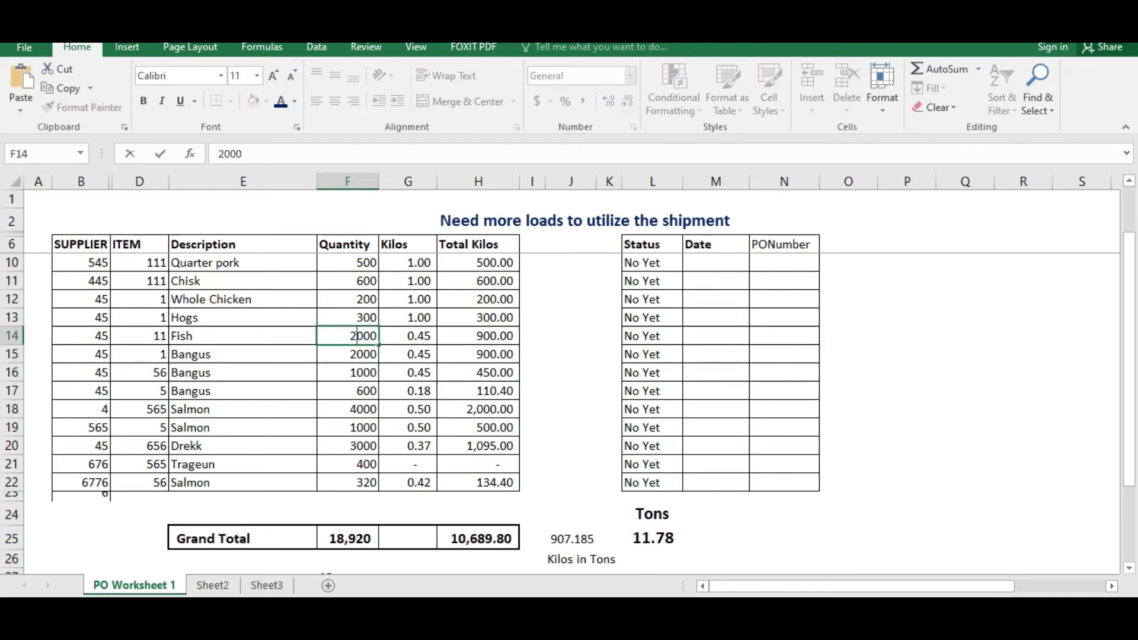
key(Return)
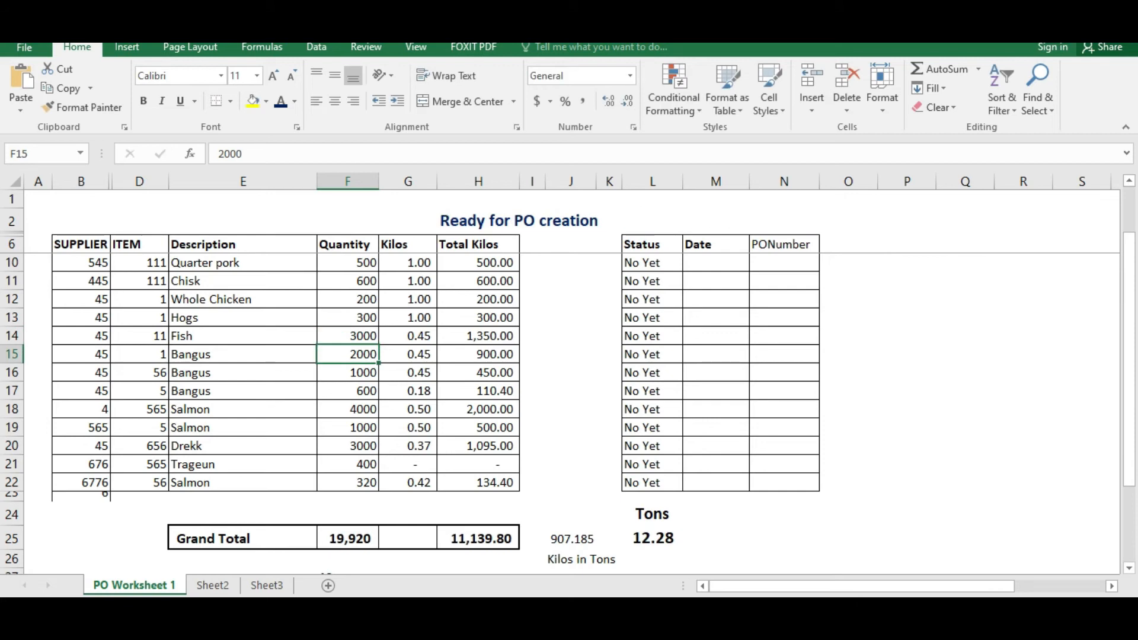
click(348, 336)
click(243, 354)
click(348, 354)
click(408, 336)
click(479, 299)
click(408, 299)
click(38, 299)
click(38, 317)
click(82, 317)
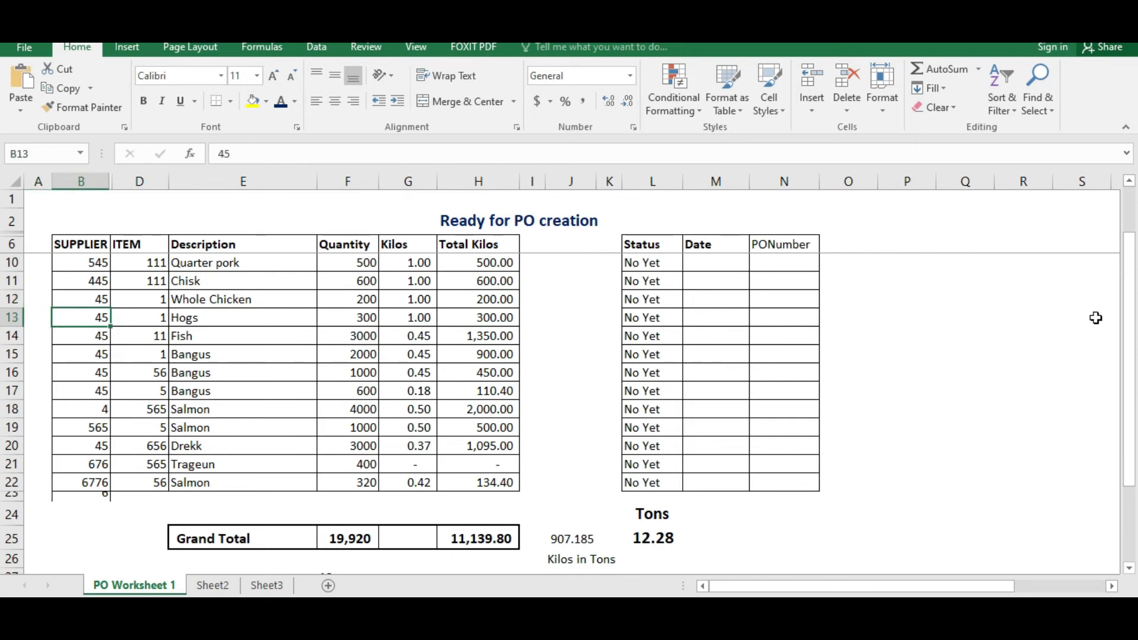
- Hide the tons conversion cells J24:L27 by giving their text a white font colour
scroll(830, 391, down, 1)
drag(574, 464, 680, 518)
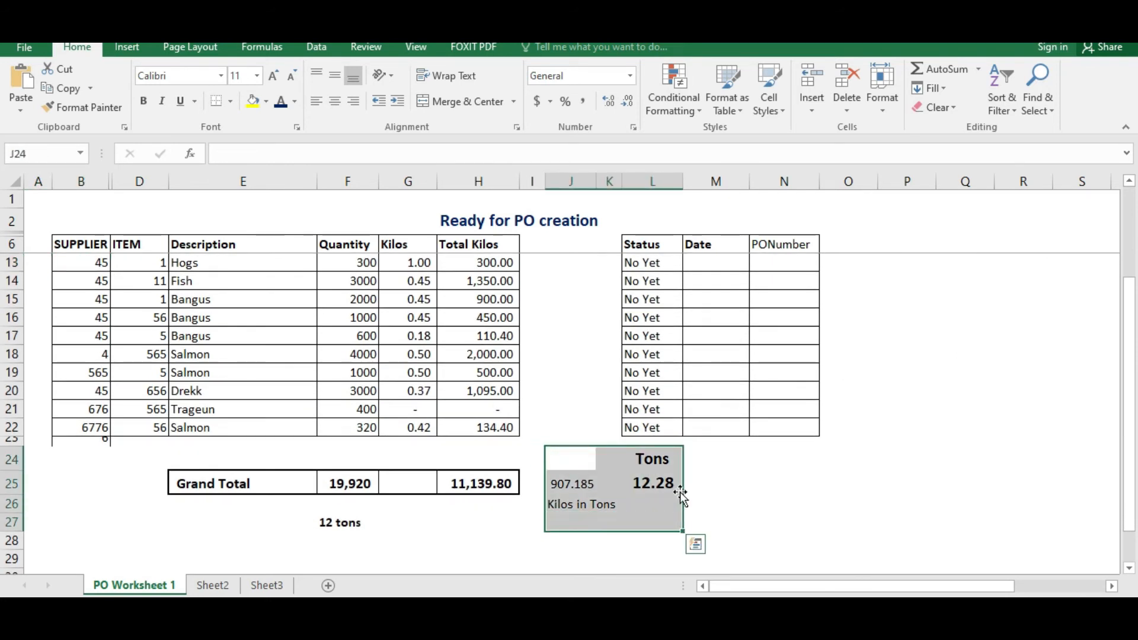
right_click(621, 498)
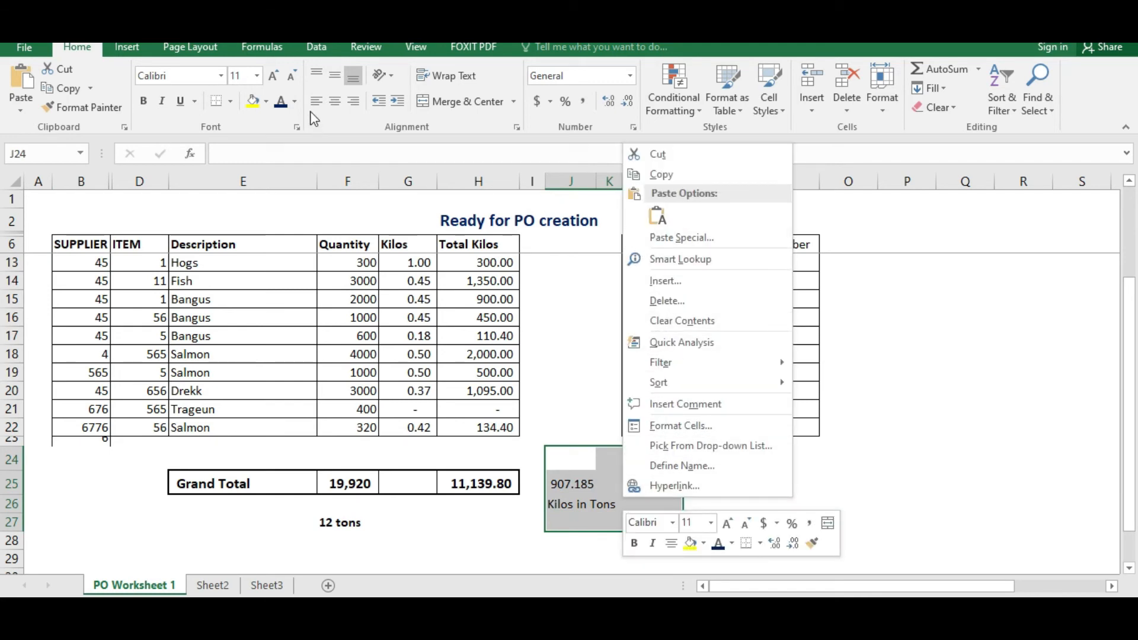
click(295, 102)
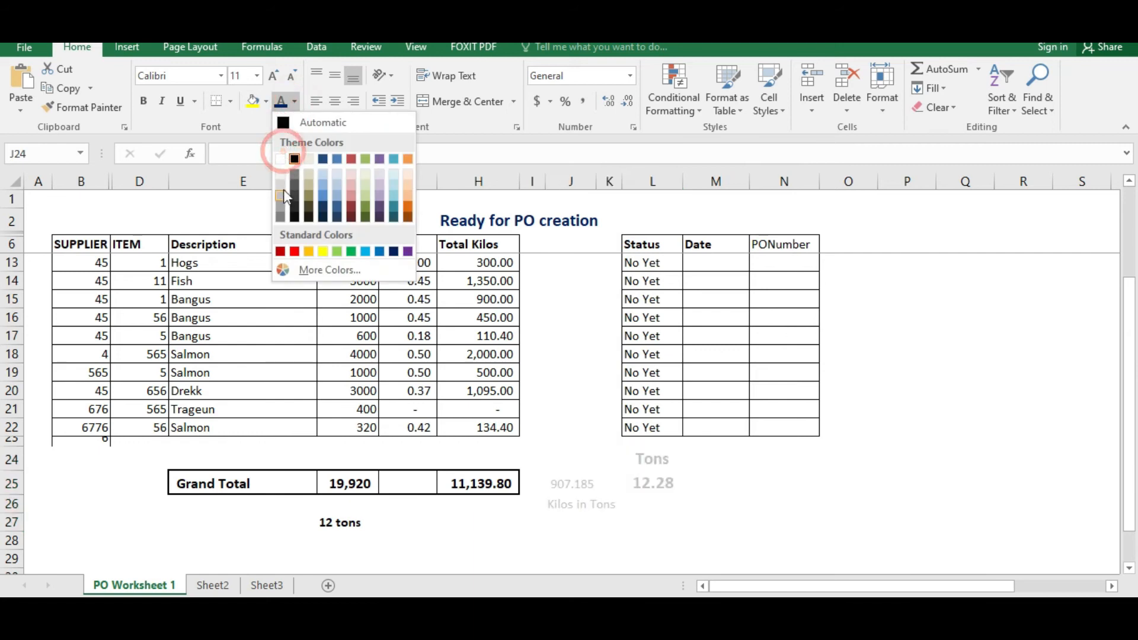
click(279, 159)
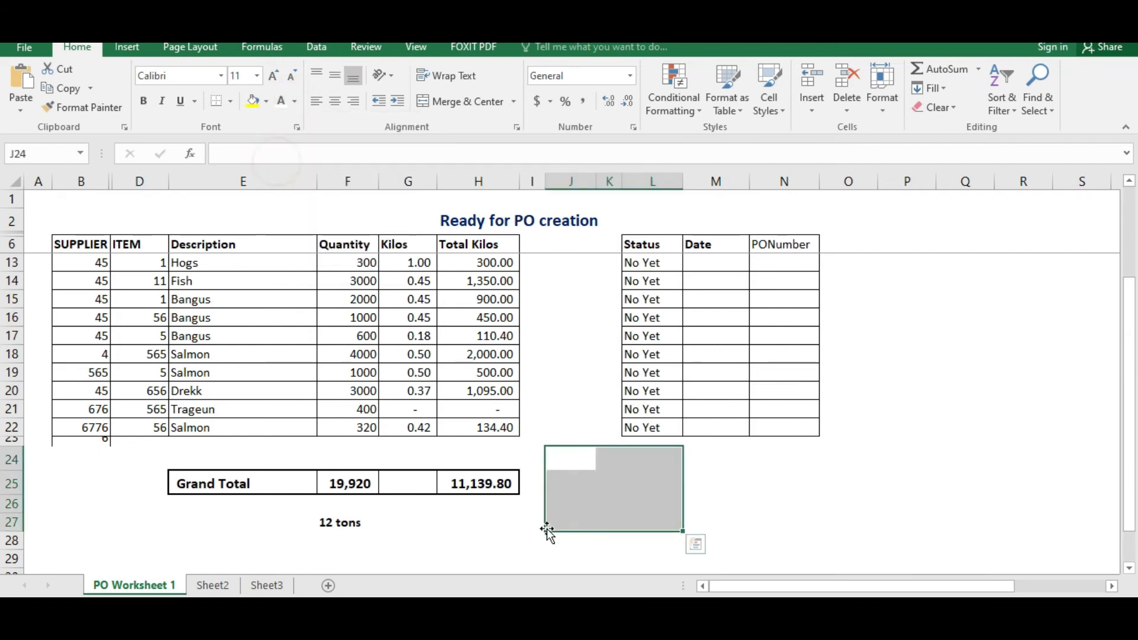
click(493, 534)
scroll(549, 414, up, 2)
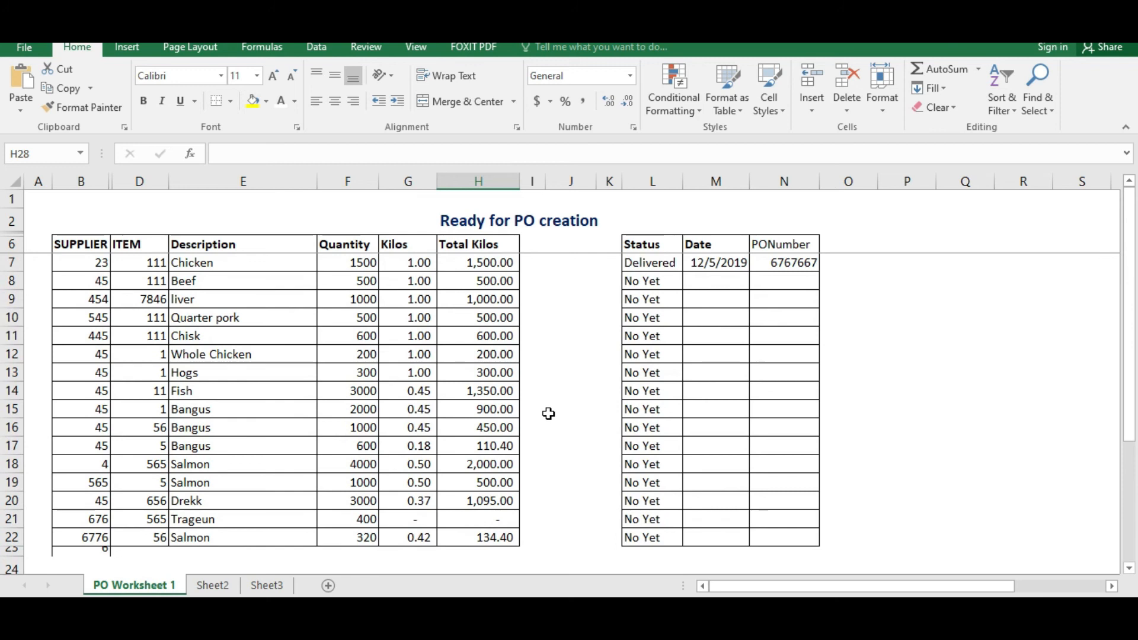
scroll(548, 415, down, 3)
scroll(549, 414, up, 3)
click(472, 215)
double_click(472, 214)
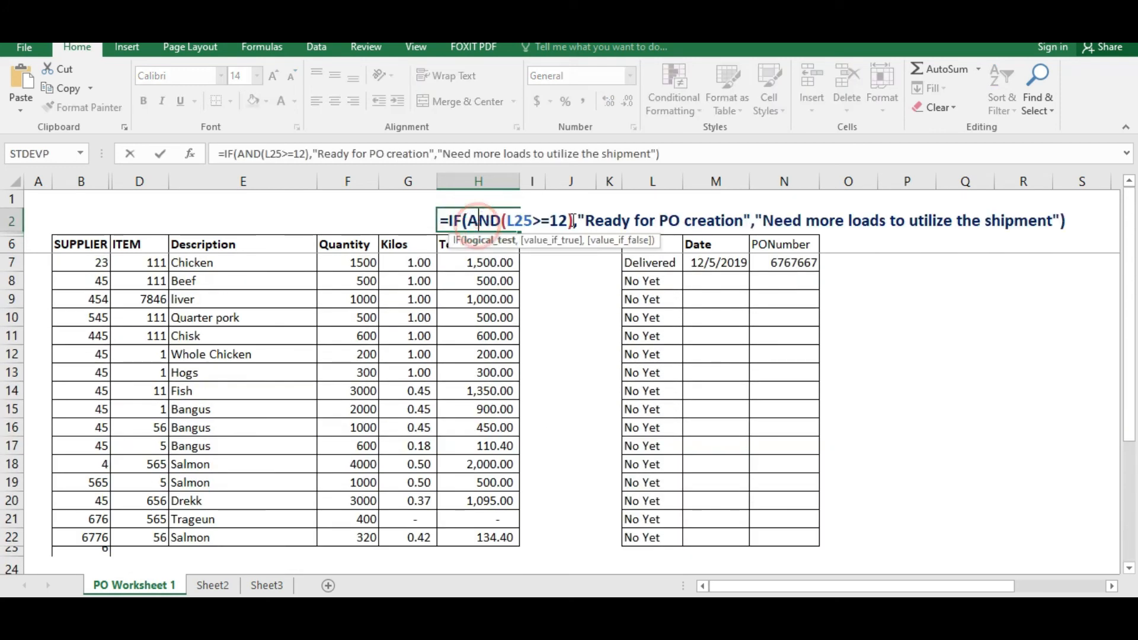
click(742, 218)
text(more)
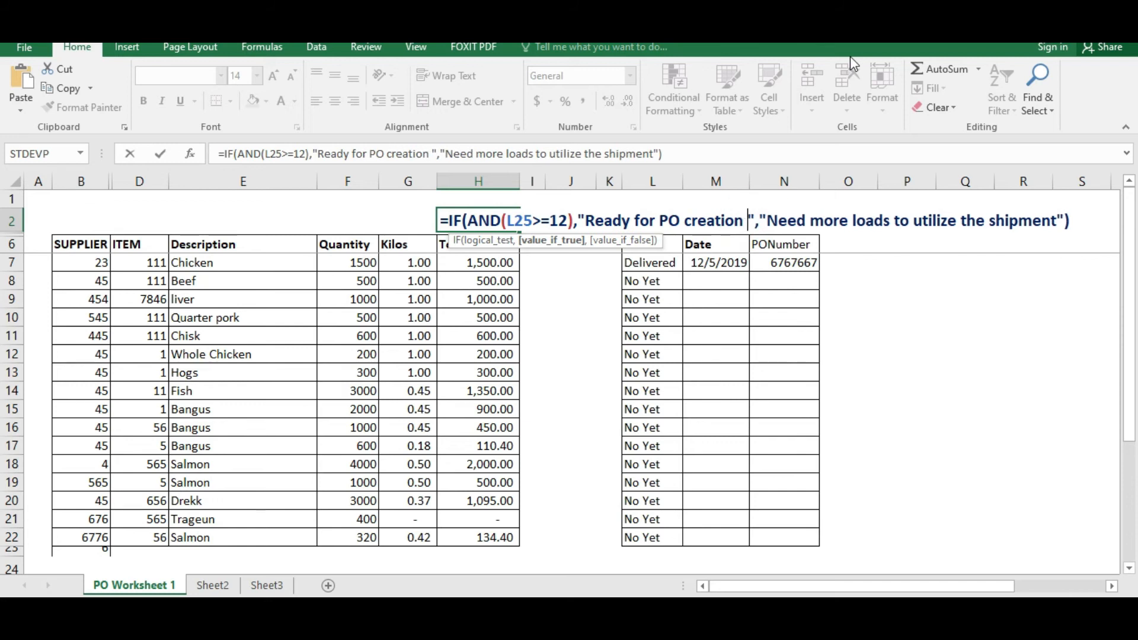
key(BackSpace)
key(BackSpace)
key(BackSpace)
key(BackSpace)
key(BackSpace)
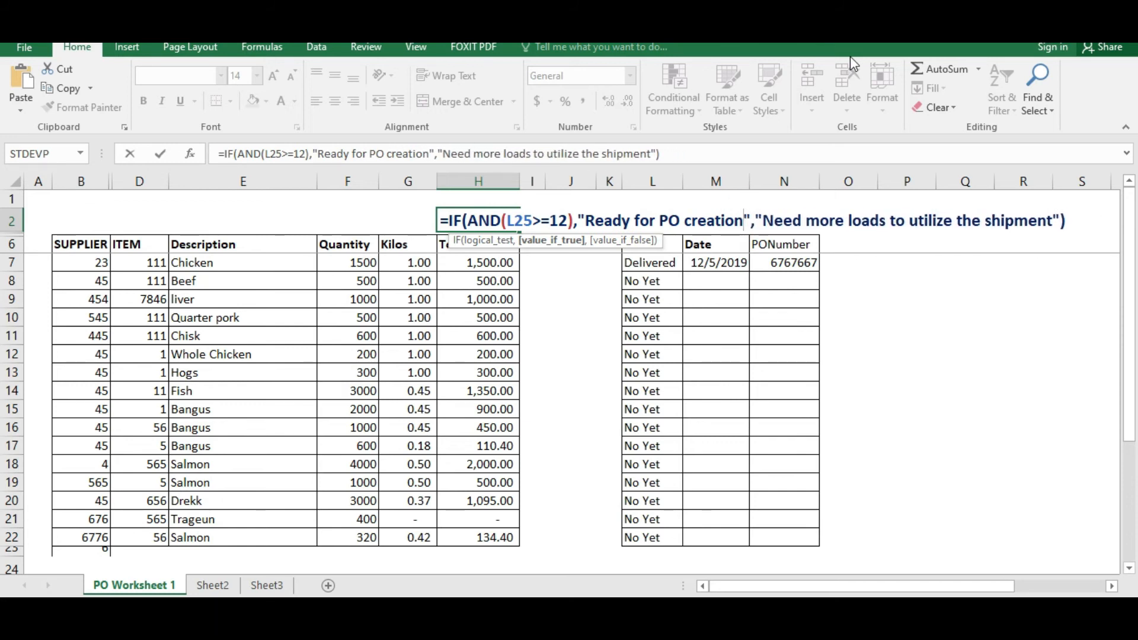
click(910, 220)
click(1054, 221)
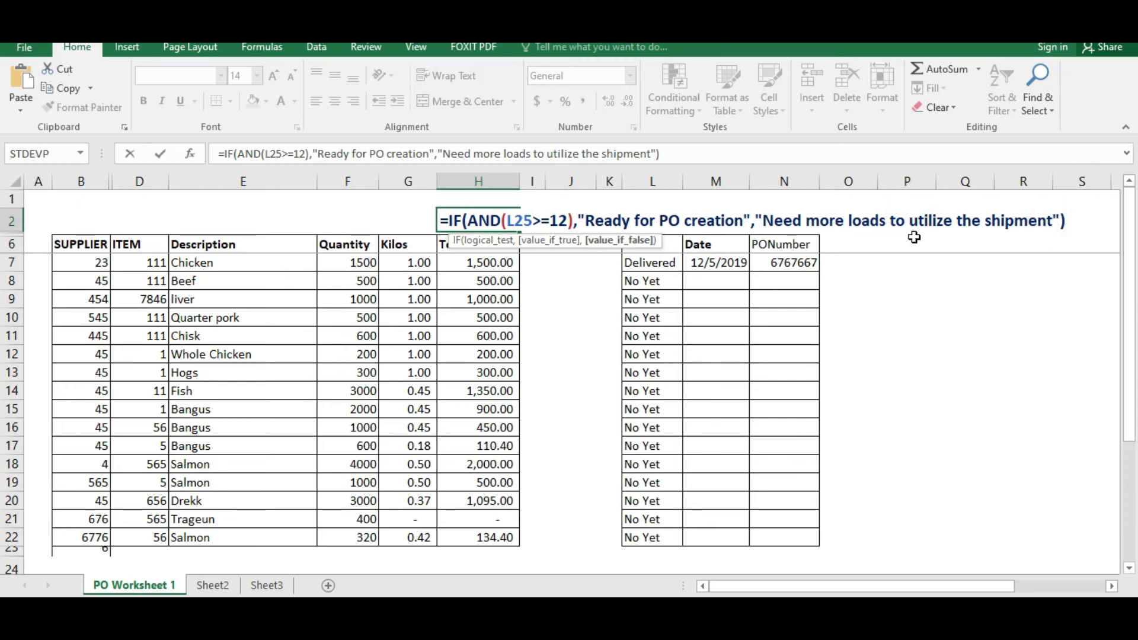
click(747, 221)
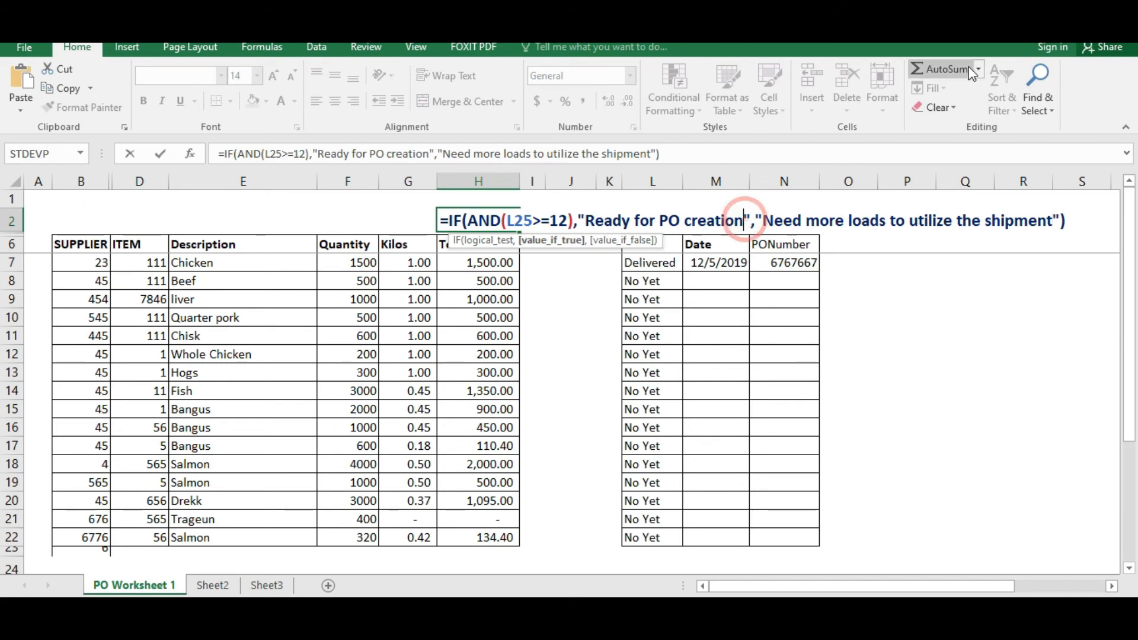
key(Escape)
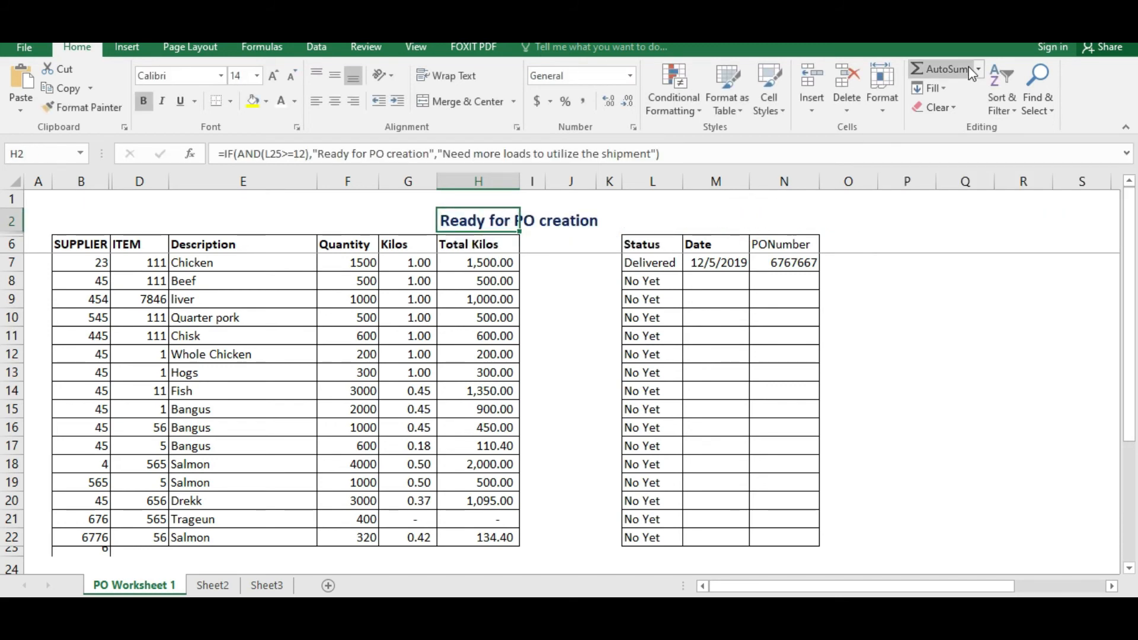
- Look through the supplier, item and description columns of the item list, down to the rows around the Grand Total
key(Down)
key(Left)
key(Left)
key(Left)
key(Left)
key(Left)
key(Left)
key(Down)
key(Down)
key(Down)
key(Down)
key(Down)
key(Down)
key(Down)
key(Down)
key(Down)
key(Down)
key(Down)
key(Down)
key(Down)
key(Down)
key(Down)
key(Down)
key(Down)
key(Down)
key(Down)
key(Down)
key(Up)
key(Right)
key(Up)
key(Up)
key(Up)
key(Up)
key(Up)
key(Up)
key(Up)
key(Up)
key(Up)
key(Up)
key(Up)
key(Up)
key(Up)
key(Up)
key(Up)
key(Up)
key(Up)
key(Up)
key(Up)
key(Up)
key(Right)
key(Down)
key(Down)
key(Down)
key(Down)
key(Down)
key(Down)
key(Down)
key(Down)
key(Down)
key(Down)
key(Down)
key(Down)
key(Down)
key(Down)
key(Down)
key(Down)
key(Down)
key(Down)
key(Down)
key(Down)
key(Down)
key(Down)
key(Right)
key(Up)
key(Up)
key(Up)
key(Up)
key(Up)
key(Up)
key(Up)
key(Up)
key(Up)
key(Up)
key(Up)
key(Up)
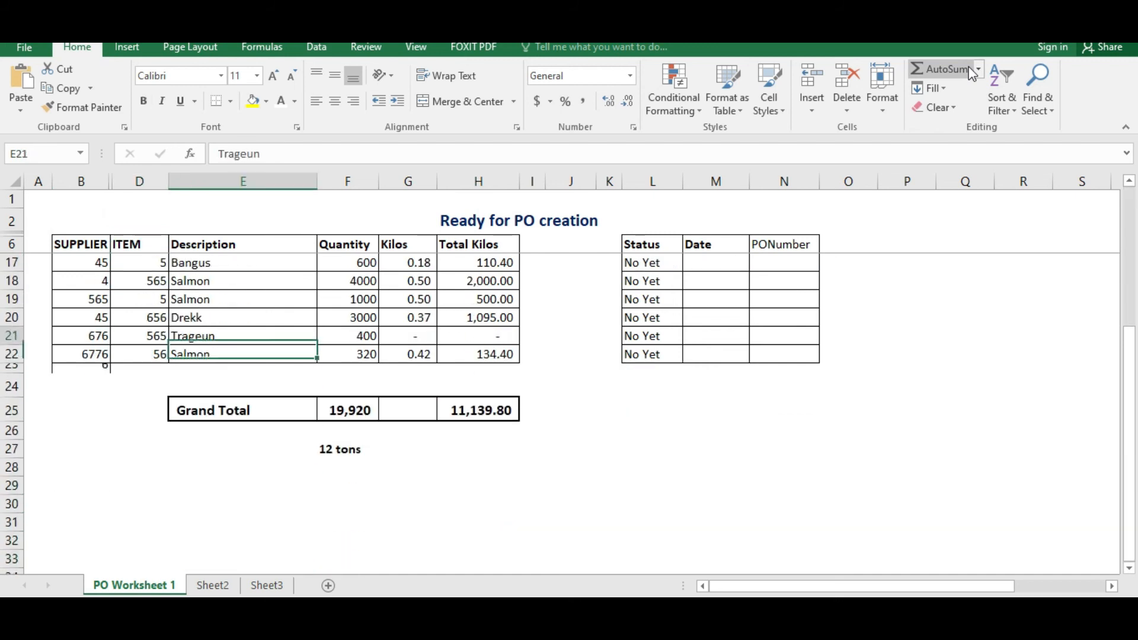
key(Up)
key(Up)
key(Up)
key(Up)
key(Up)
key(Right)
- Extend the true-result text of the H2 formula to read "Ready for PO creation, already in 12 tons"
double_click(466, 219)
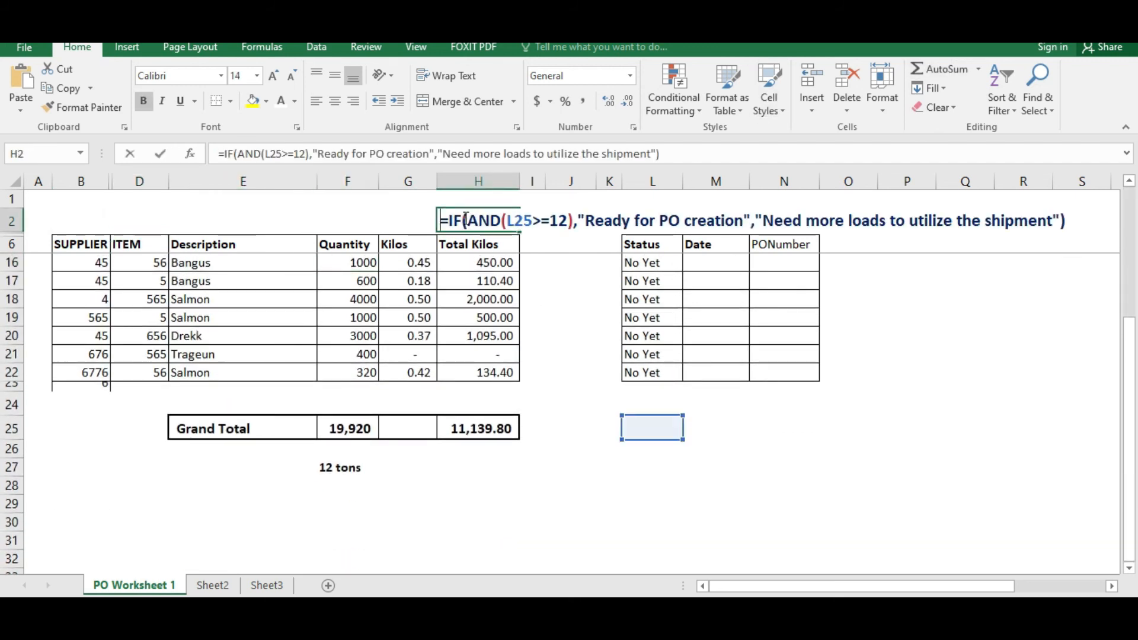
click(744, 219)
text(, larea)
key(BackSpace)
key(BackSpace)
key(BackSpace)
key(BackSpace)
key(BackSpace)
text(already in 12 )
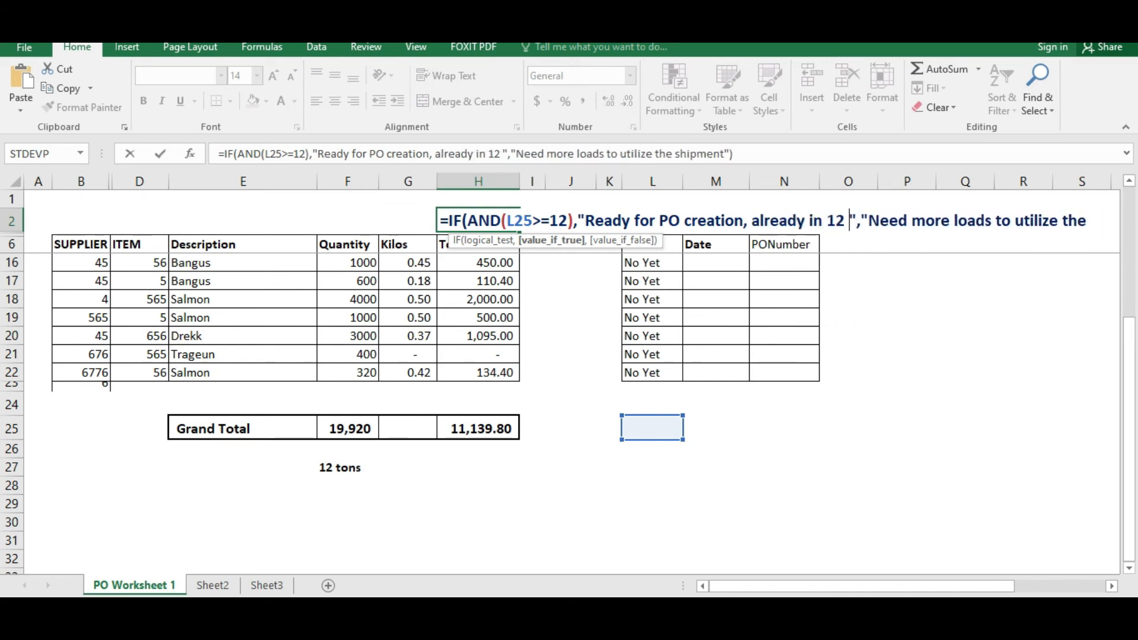
text(tons)
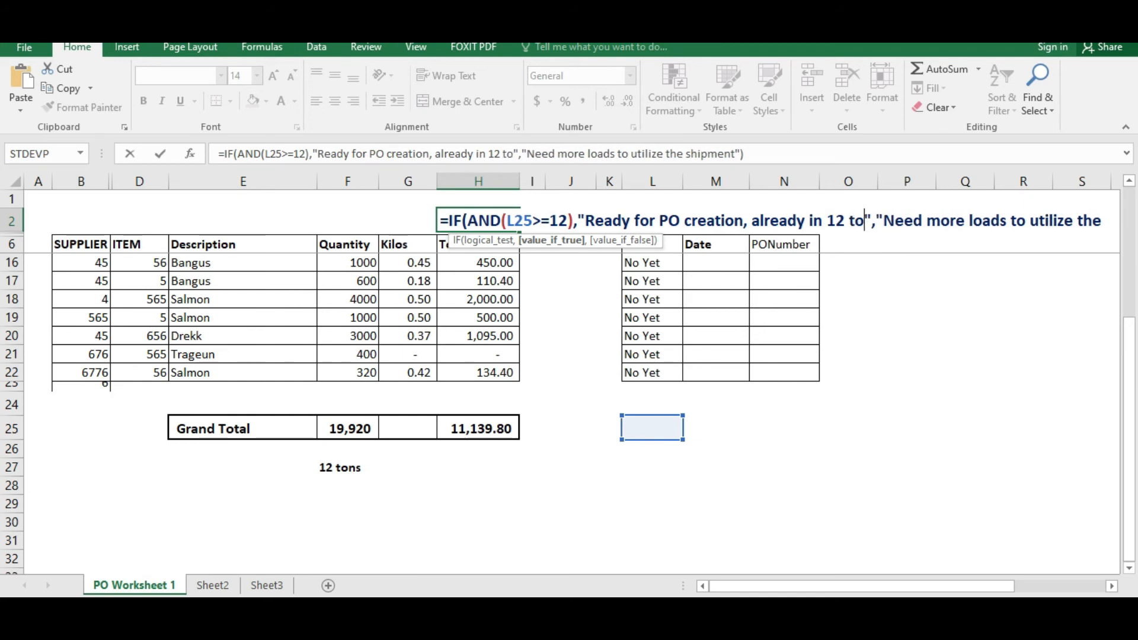
key(Return)
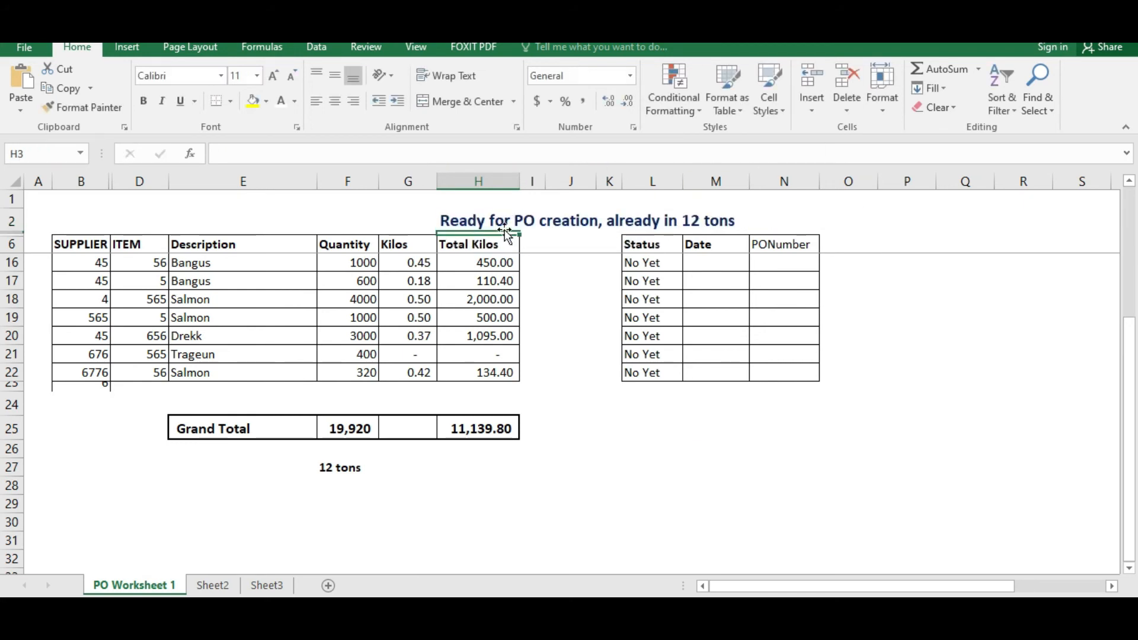
- Give the tons conversion area J24:M31 a dark grey font colour
click(569, 405)
mouse_move(569, 405)
mouse_down()
mouse_move(735, 507)
mouse_move(745, 541)
mouse_up()
click(295, 102)
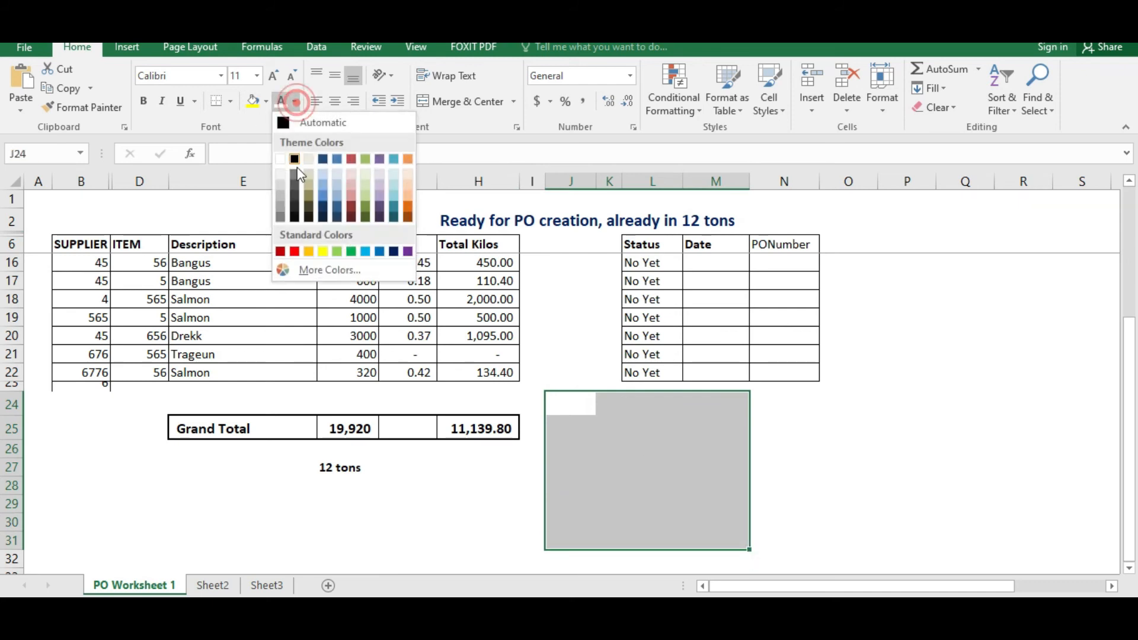
click(295, 197)
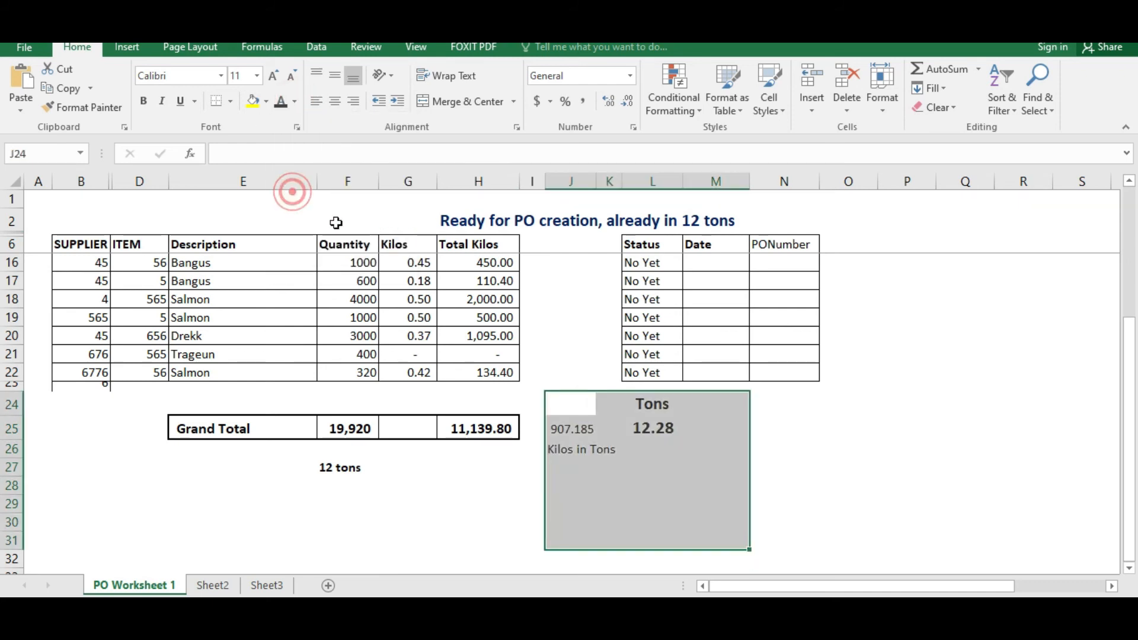
- Review the conversion factor in J25, the tons formula in L25 and the IF/AND formula in H2
click(571, 424)
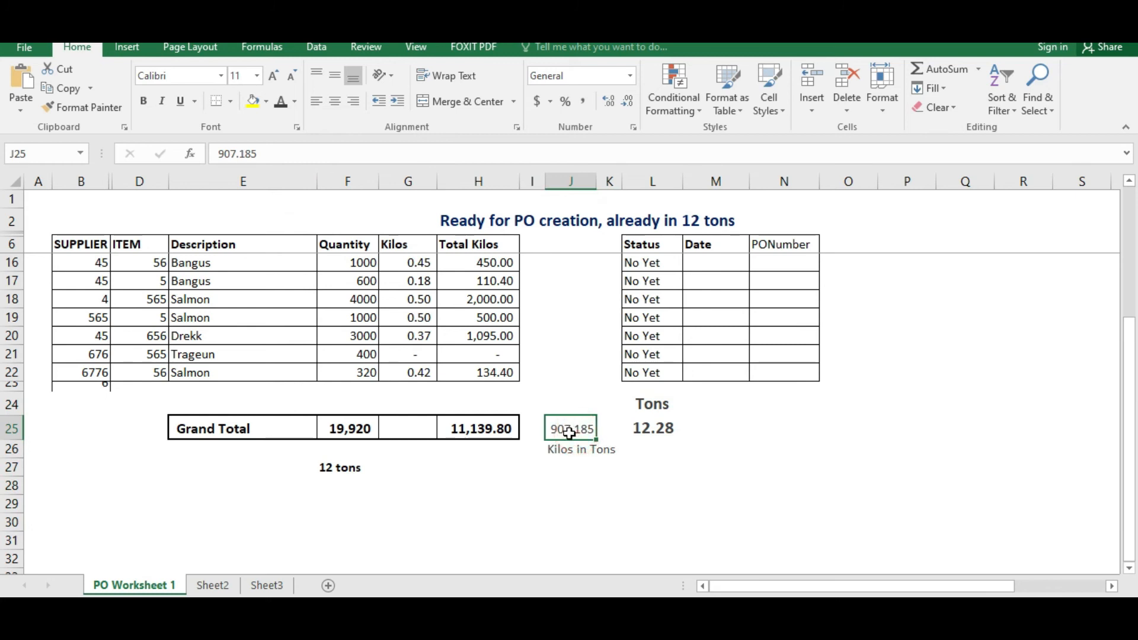
drag(570, 431, 573, 451)
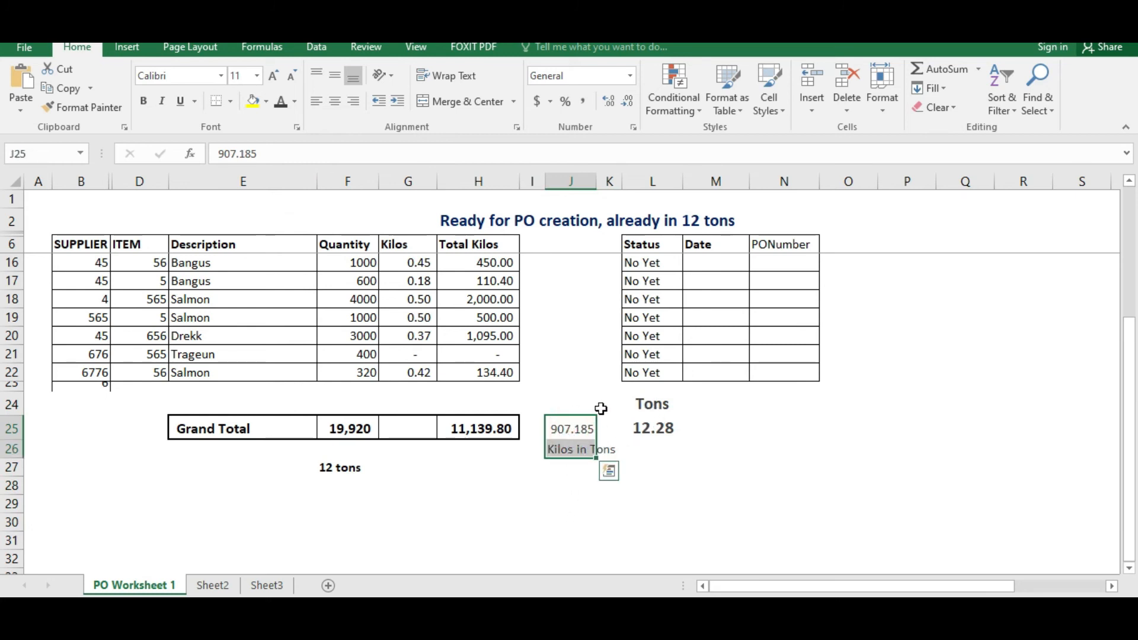
click(575, 402)
click(650, 432)
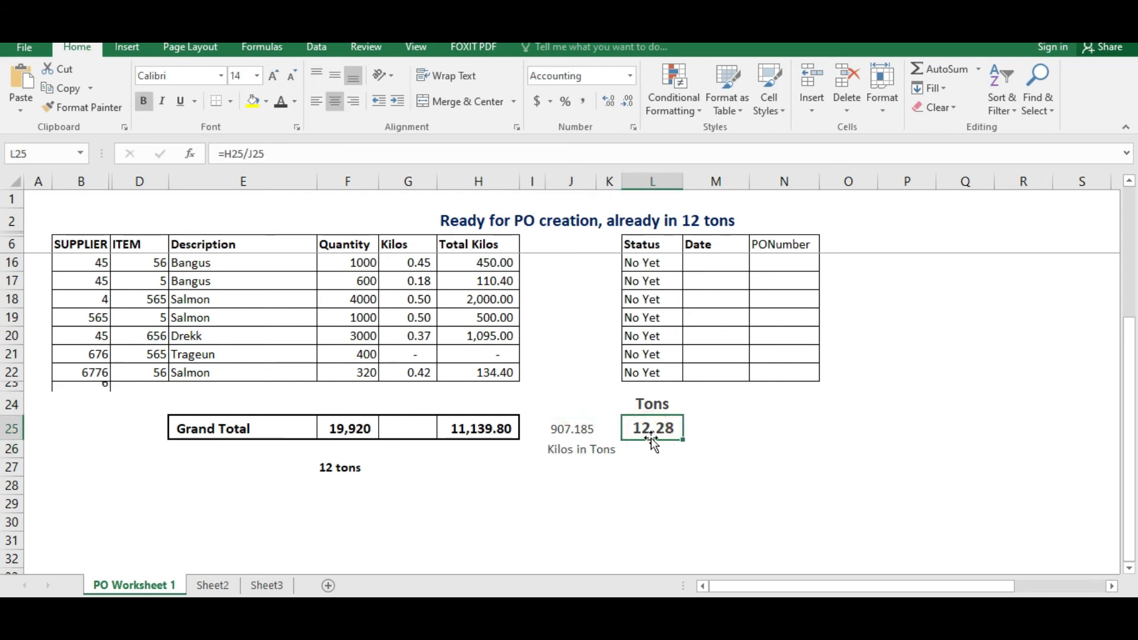
double_click(481, 217)
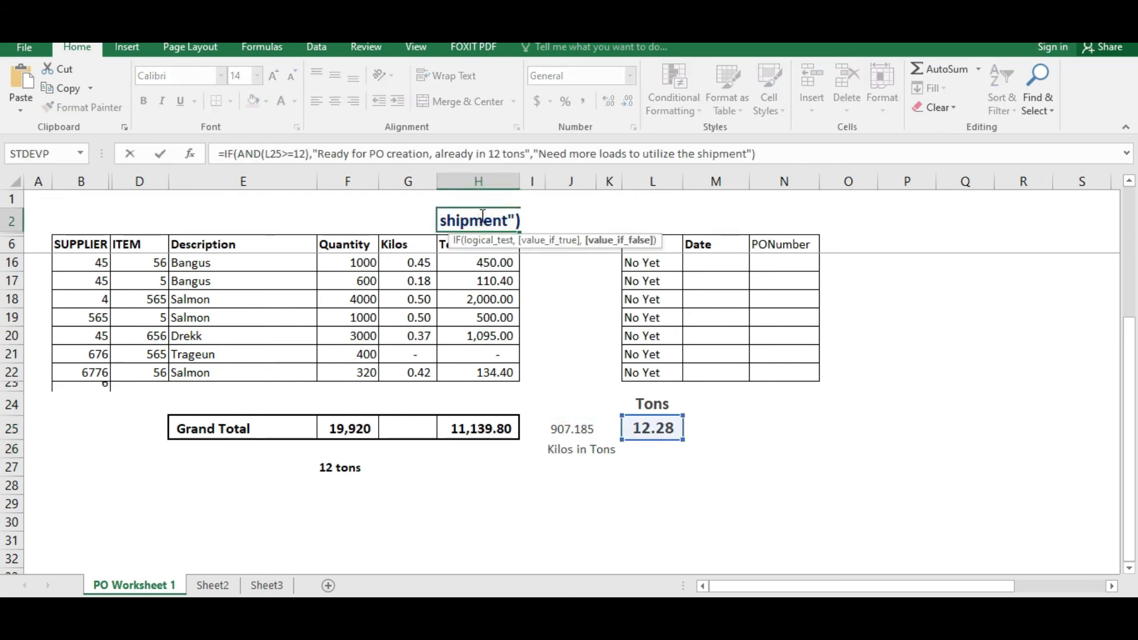
key(Return)
- Hide the tons conversion cells J24:L27 again by giving their text a white font colour
drag(580, 397, 679, 473)
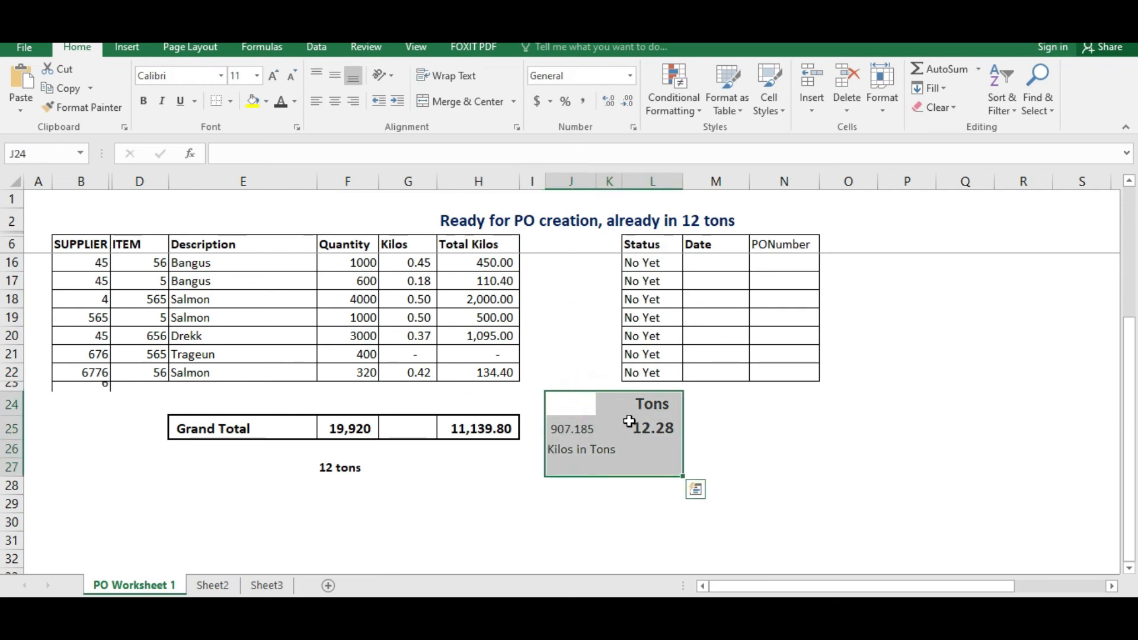
click(296, 101)
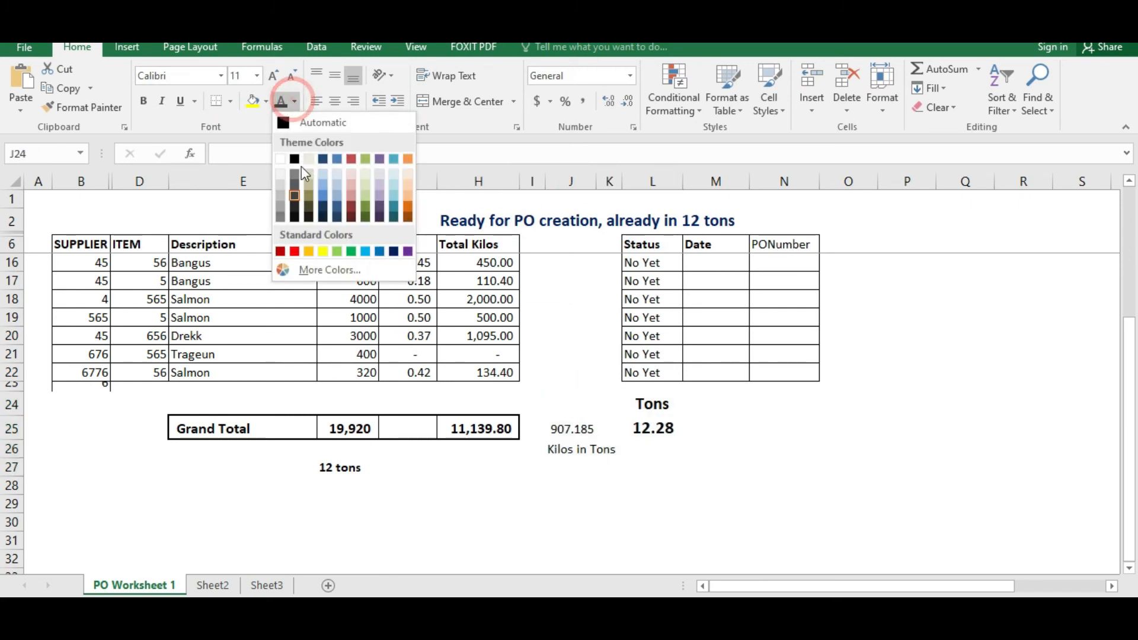
click(285, 157)
click(444, 527)
scroll(326, 537, up, 3)
scroll(335, 533, down, 3)
- Delete the "12 tons" note in F27 below the Grand Total row
click(346, 466)
key(Delete)
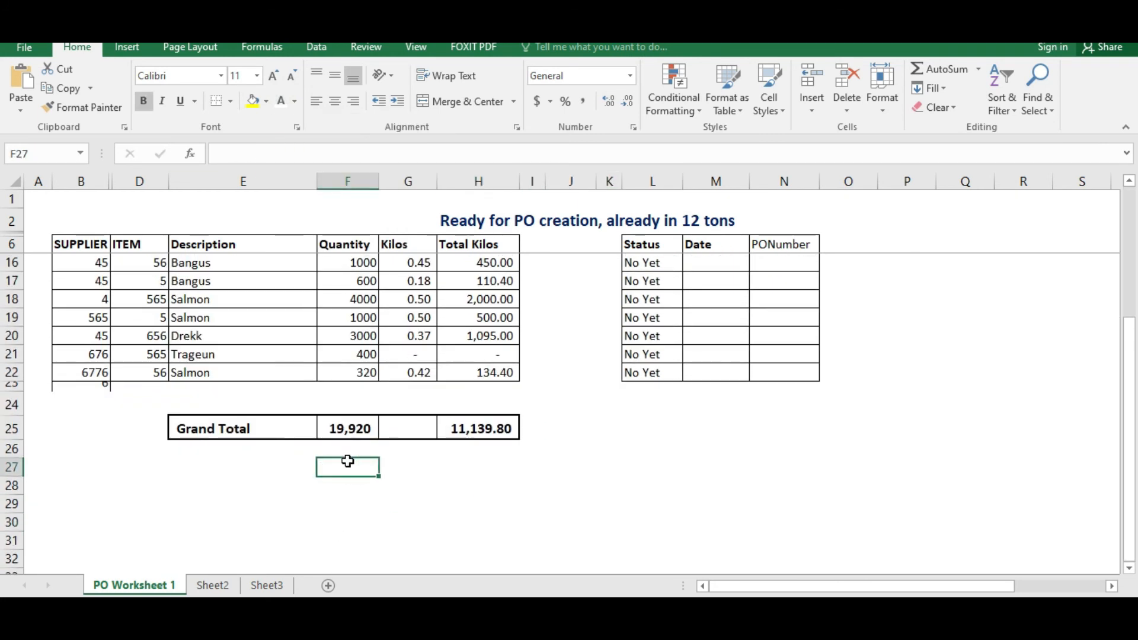
scroll(337, 409, up, 3)
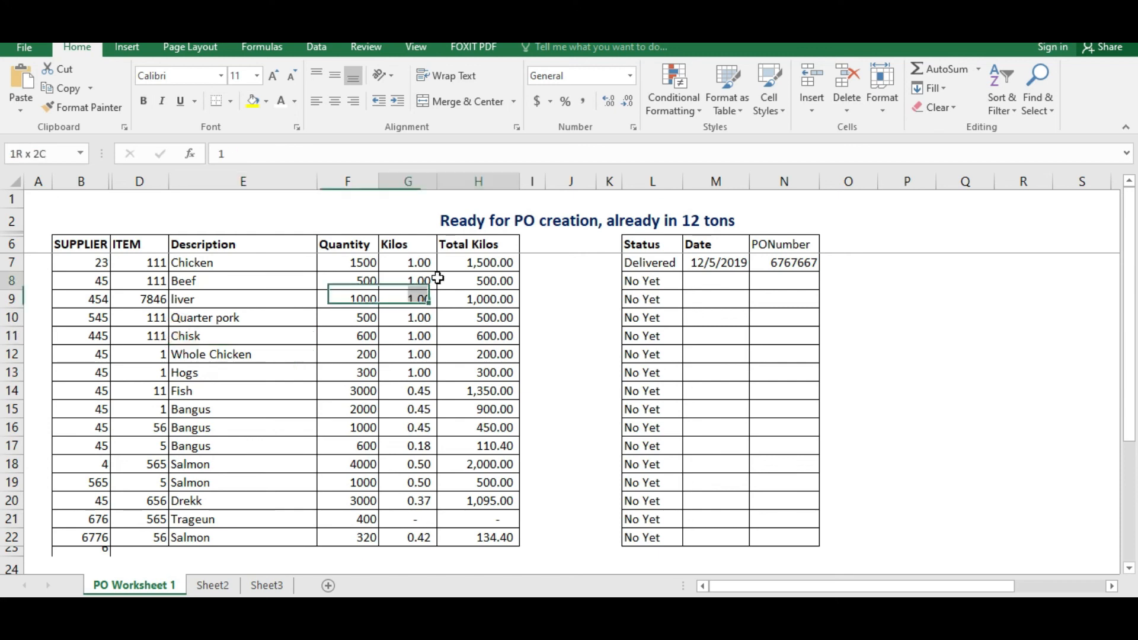
- Look through the description, quantity, kilos and total kilos entries of the item list, including its header row
click(578, 263)
key(Left)
key(Down)
key(Left)
key(Down)
key(Left)
key(Left)
key(Down)
key(Down)
key(Right)
key(Down)
key(Down)
key(Down)
key(Down)
key(Down)
key(Down)
key(Left)
key(Down)
key(Right)
key(Up)
key(Left)
key(Up)
key(Up)
key(Up)
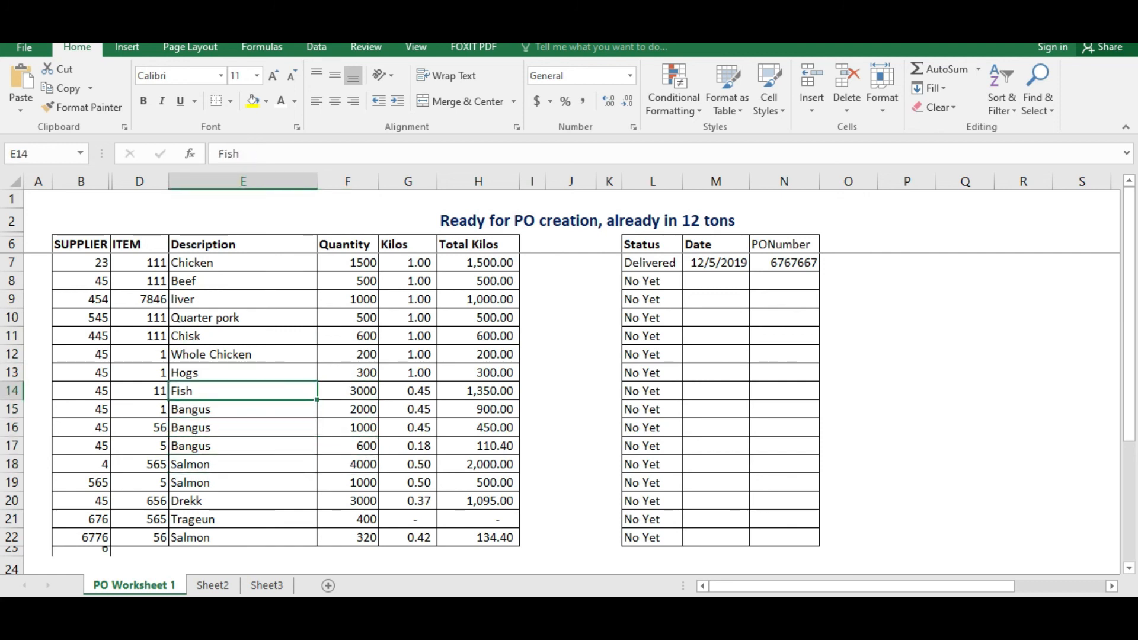
key(Up)
key(Up)
key(Up)
key(Up)
key(Up)
key(Up)
key(Down)
key(Down)
key(Down)
key(Right)
key(Down)
key(Right)
key(Up)
key(Up)
key(Right)
key(Up)
key(Up)
key(Up)
key(Up)
key(Up)
key(Up)
key(Up)
key(Up)
key(Down)
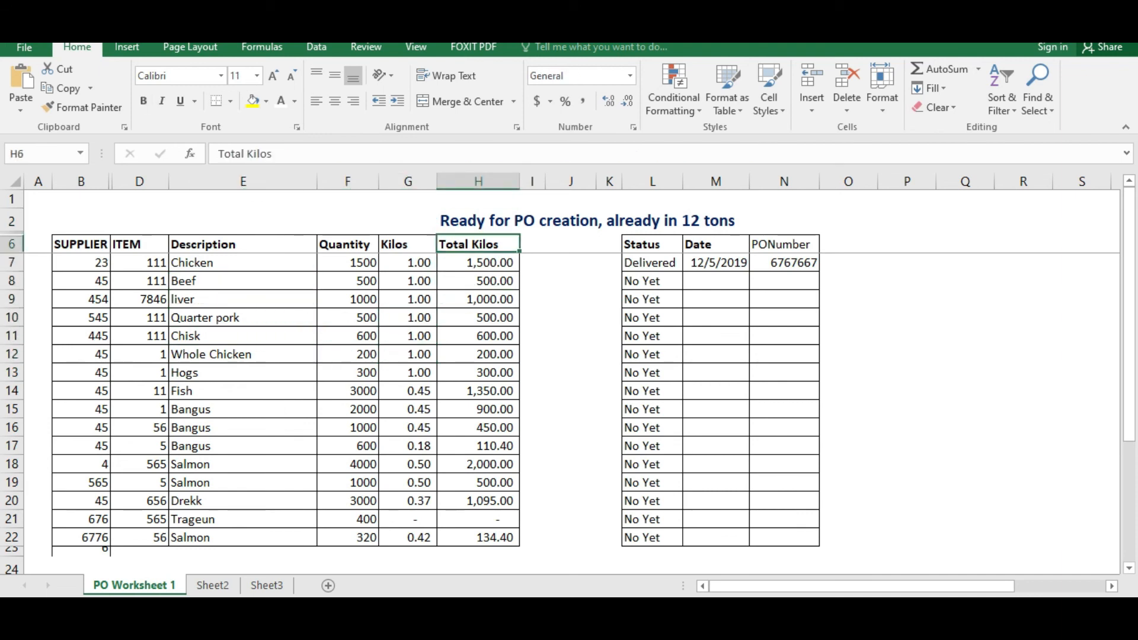
key(Left)
key(Left)
key(Left)
key(Down)
key(Left)
key(Down)
key(Down)
key(Right)
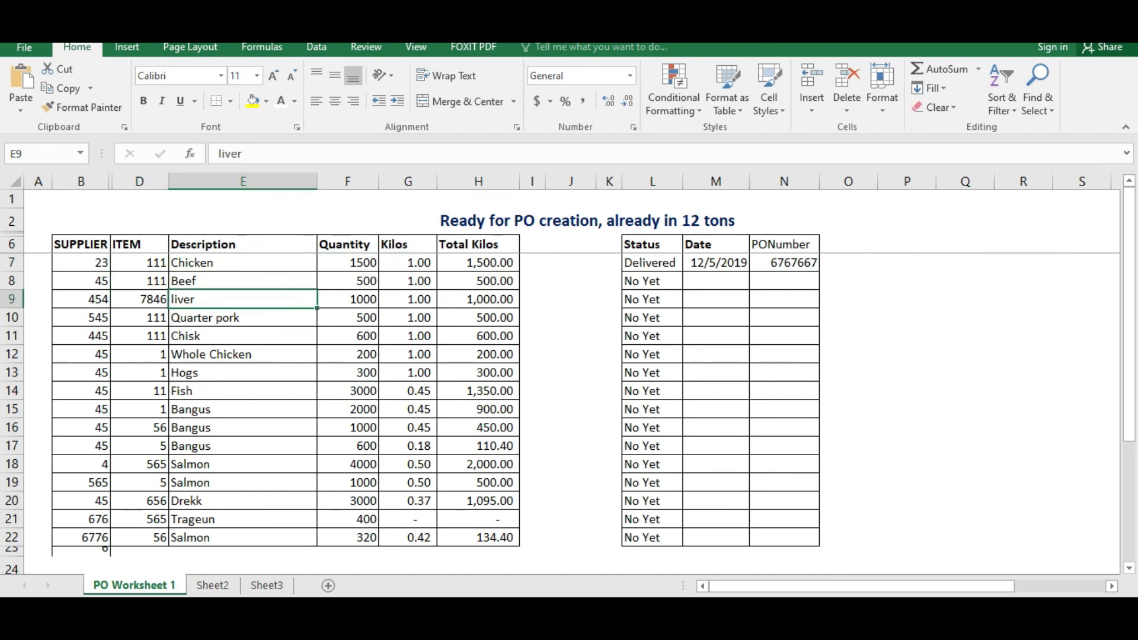
key(Right)
key(Up)
key(Up)
key(Right)
key(Down)
key(Left)
key(Down)
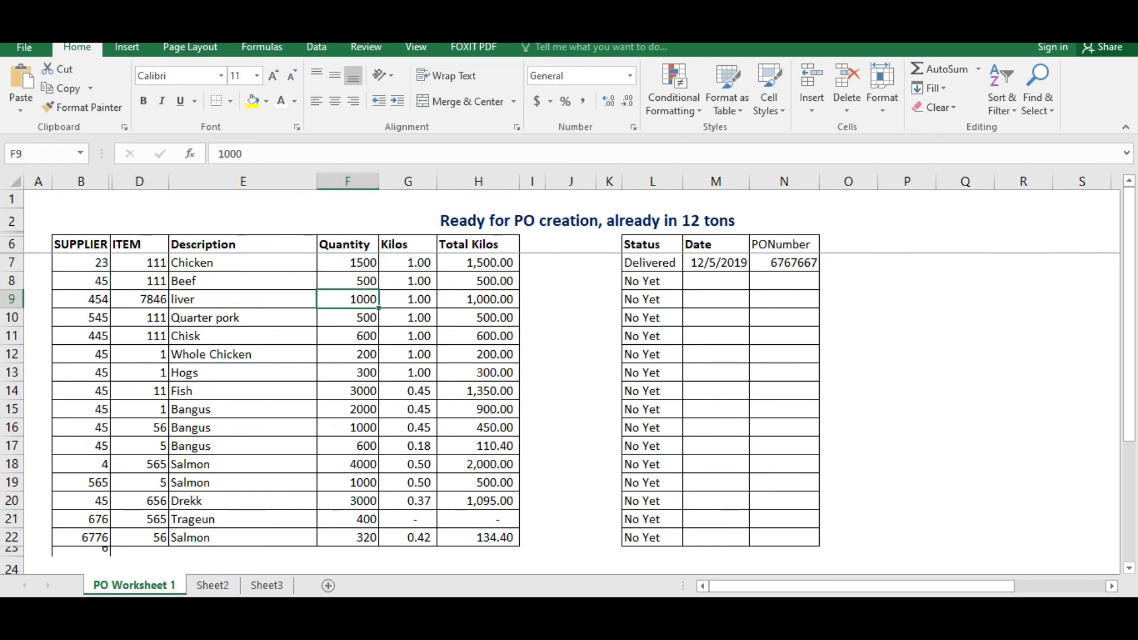
- Create a copy of the PO Worksheet 1 sheet and place it before the original
right_click(143, 588)
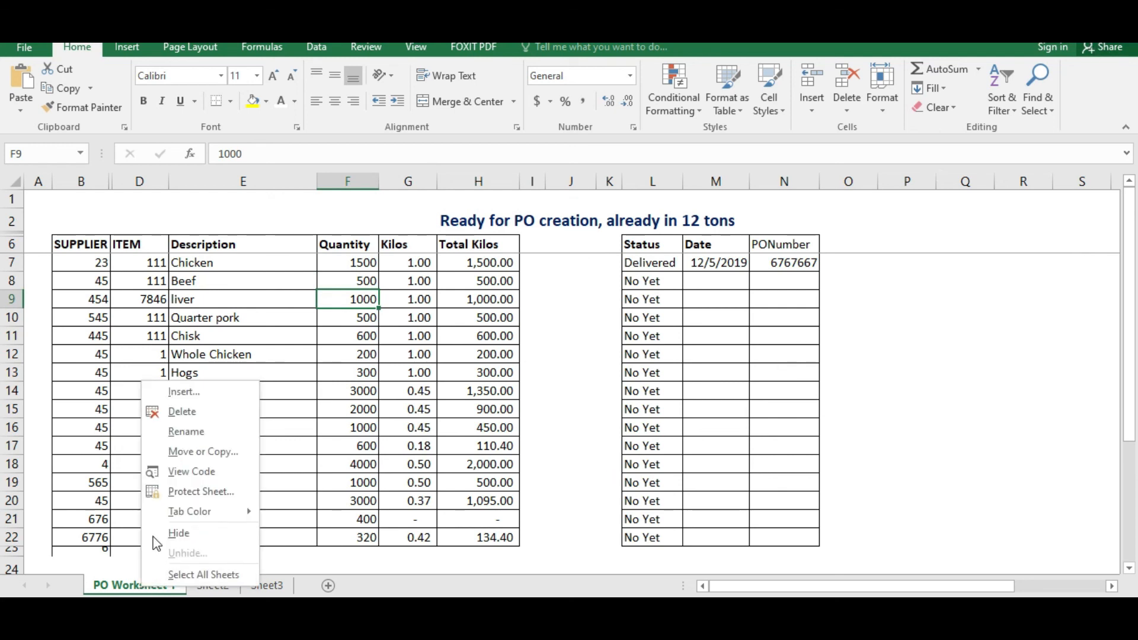
key(Escape)
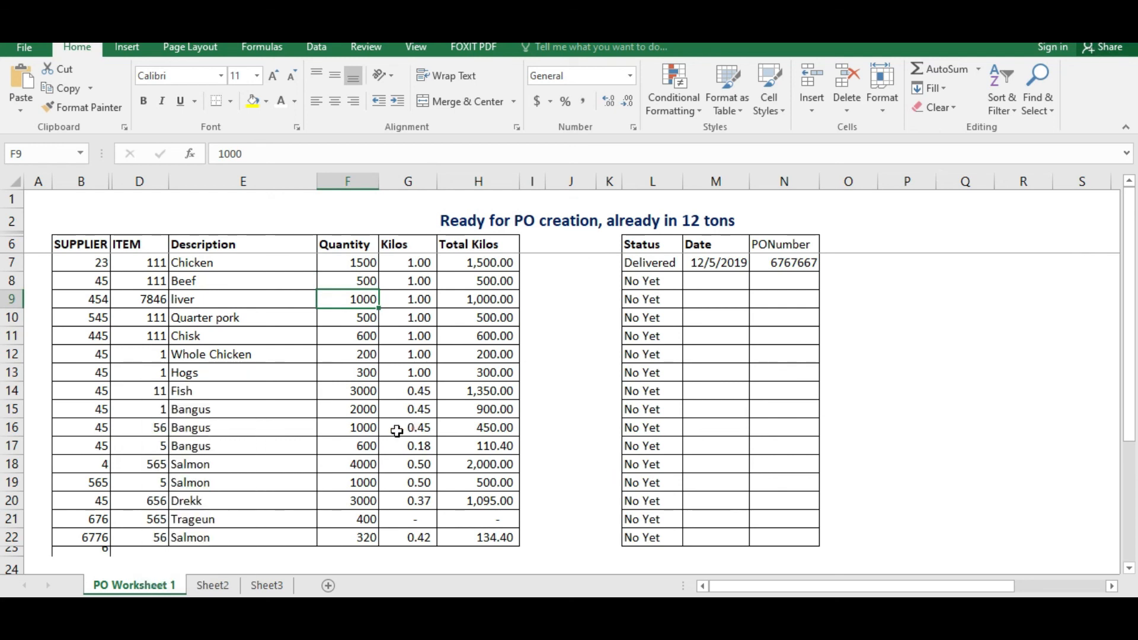
right_click(140, 588)
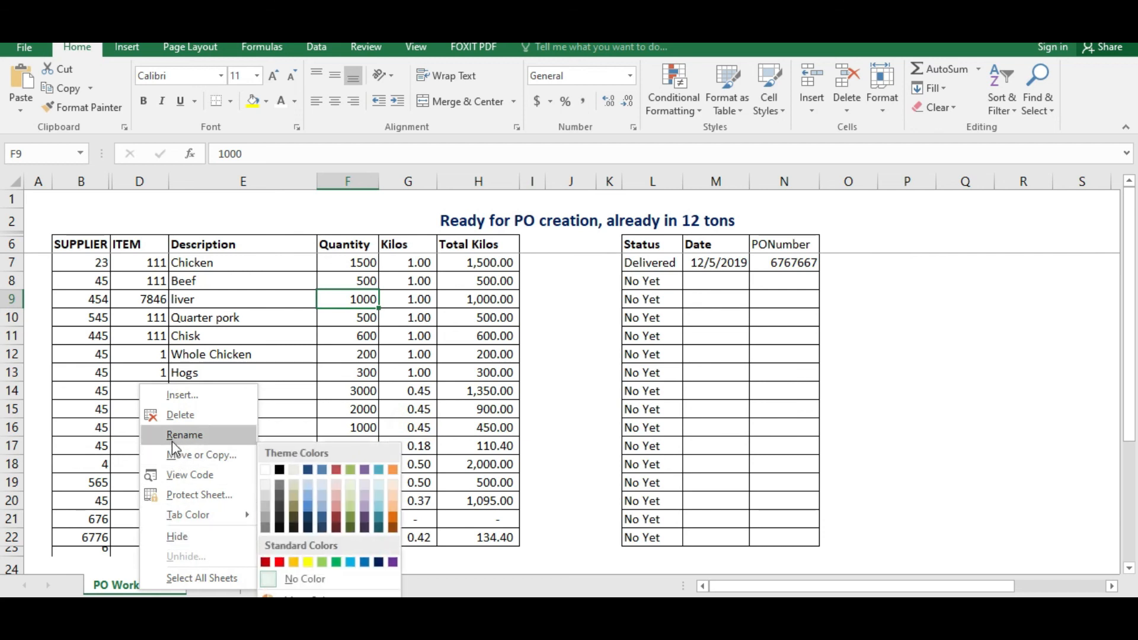
click(190, 454)
click(84, 517)
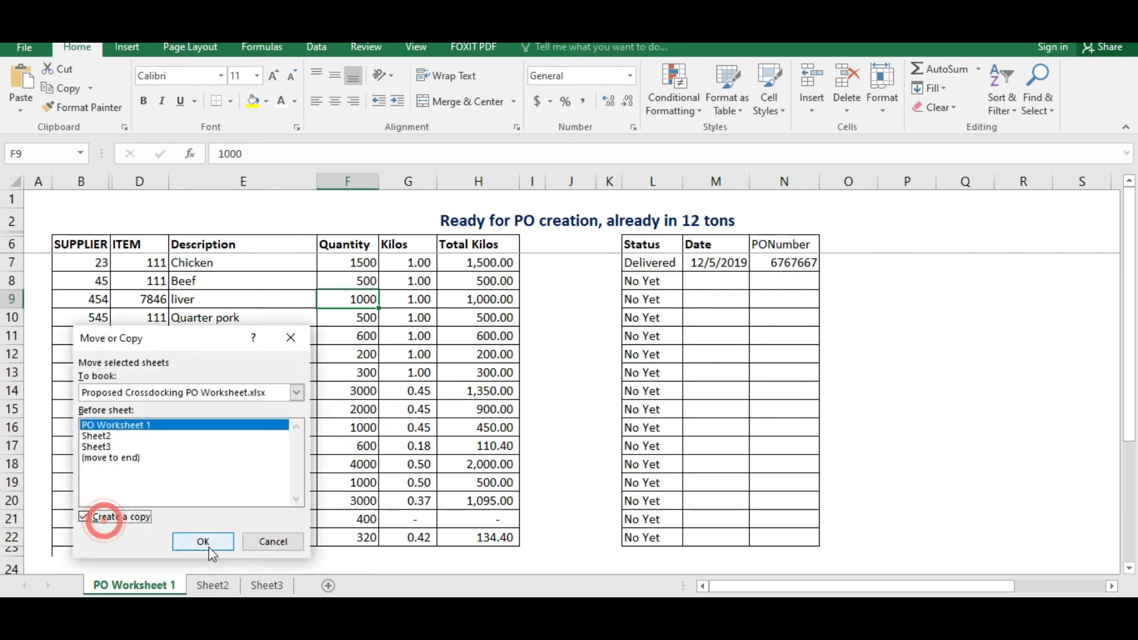
click(202, 541)
click(141, 584)
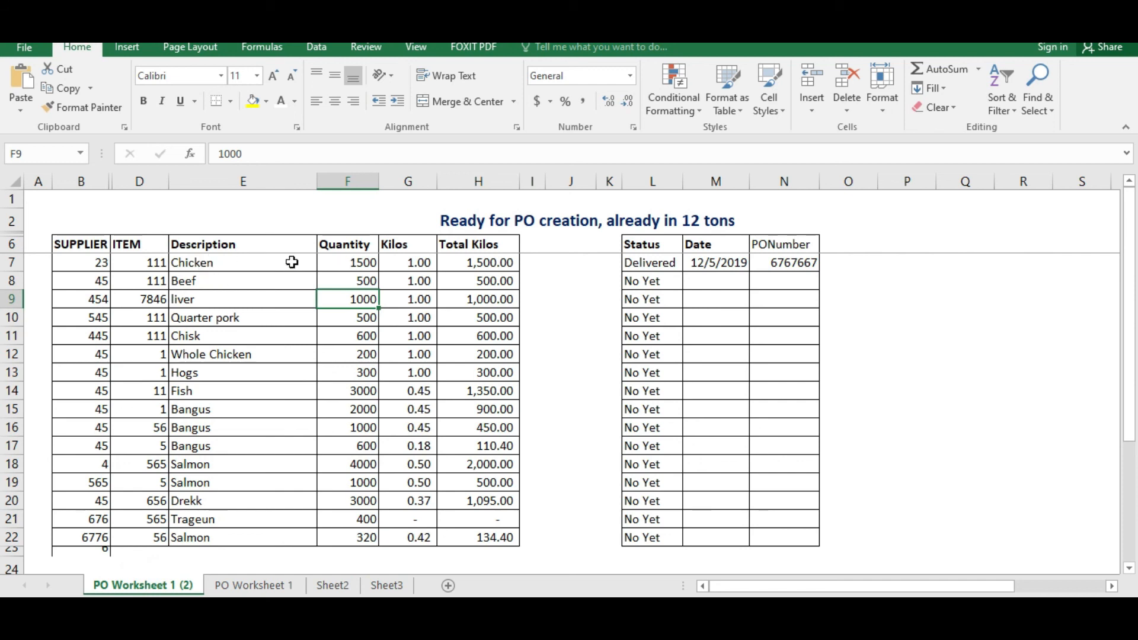
- Clear the supplier, item, description, quantity and kilos entries in B7:G22 of the copied sheet
drag(102, 262, 424, 534)
scroll(496, 515, down, 2)
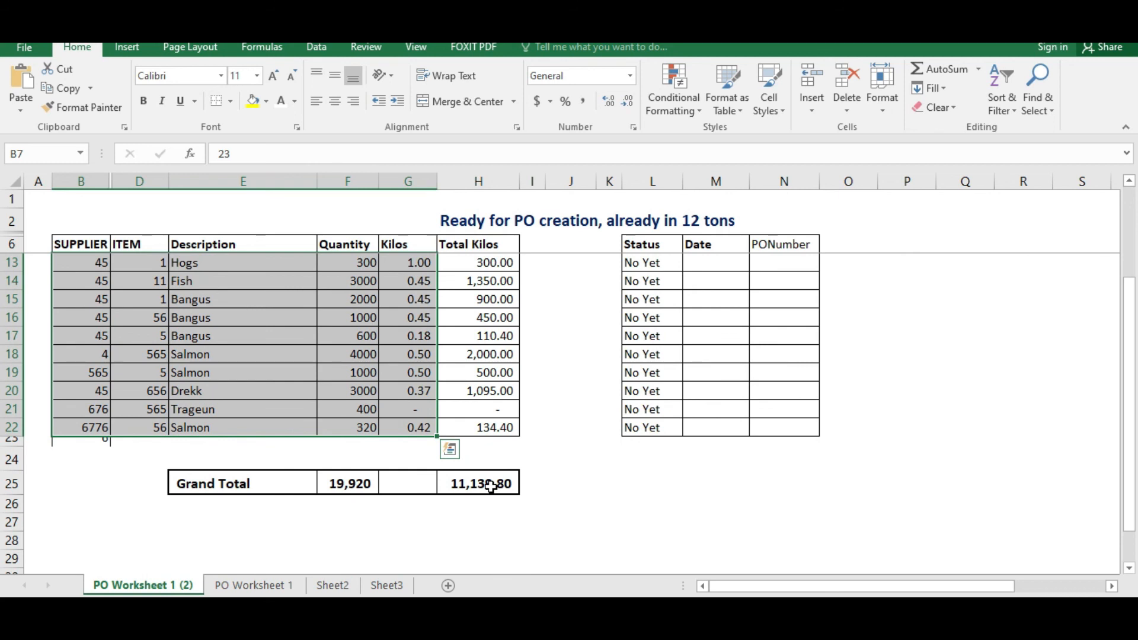
key(Delete)
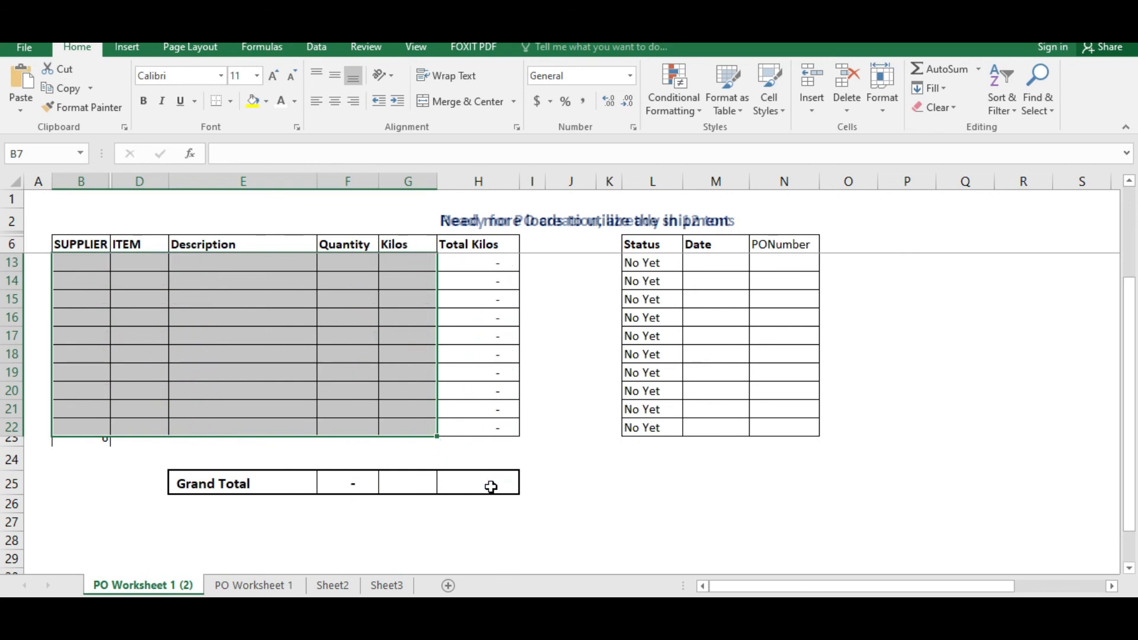
click(670, 385)
scroll(510, 356, up, 2)
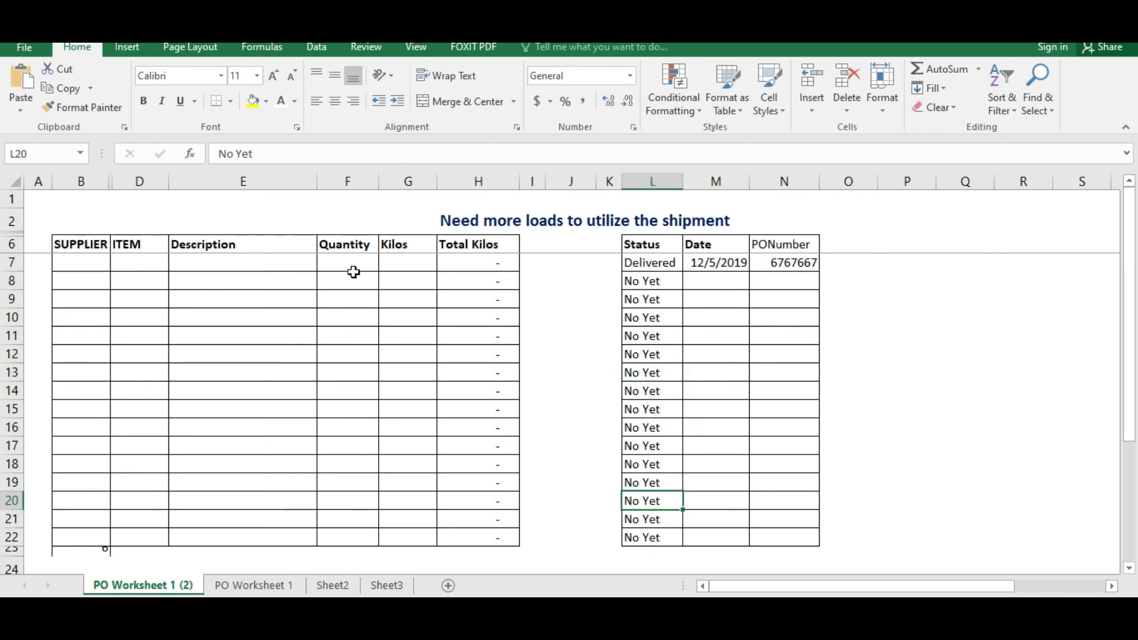
click(81, 279)
- Clear the status, date and PO number entries in L7:N22 of the copied sheet
drag(667, 262, 762, 535)
key(Delete)
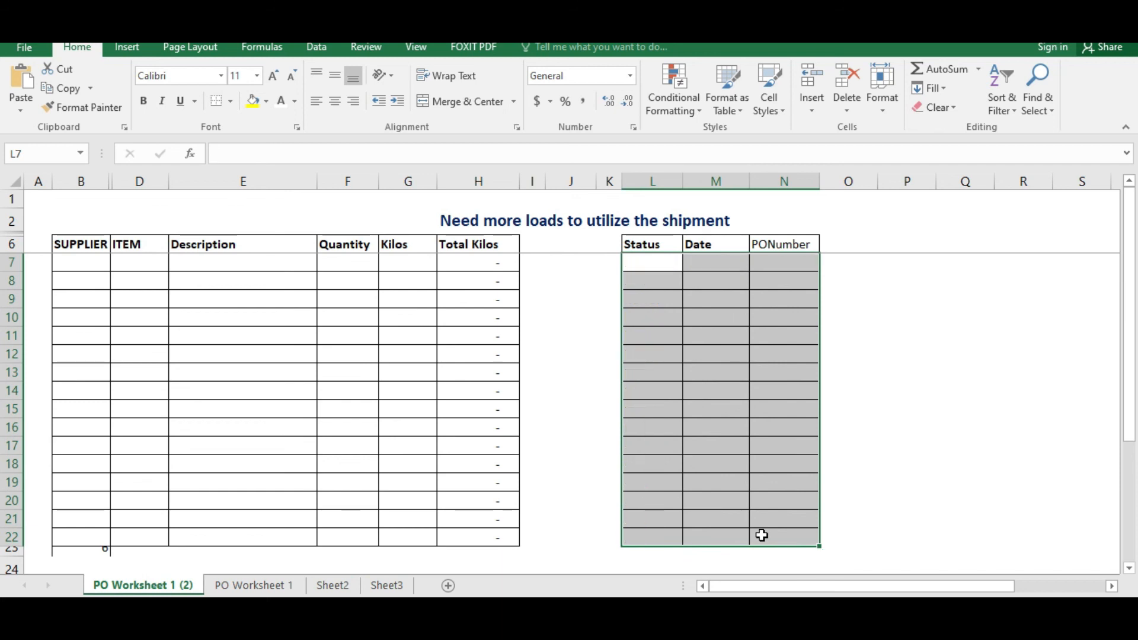
click(585, 433)
- Check the emptied entry columns of PO Worksheet 1 (2) and compare the sheet with the filled PO Worksheet 1
click(102, 251)
click(92, 262)
click(249, 282)
click(235, 265)
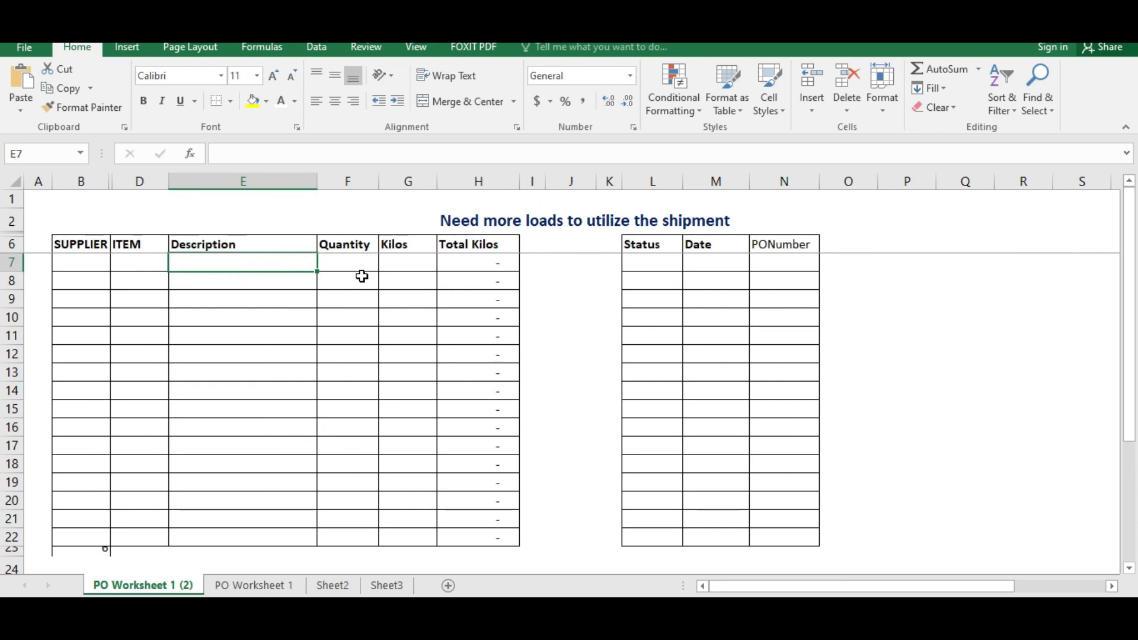
click(415, 268)
click(262, 584)
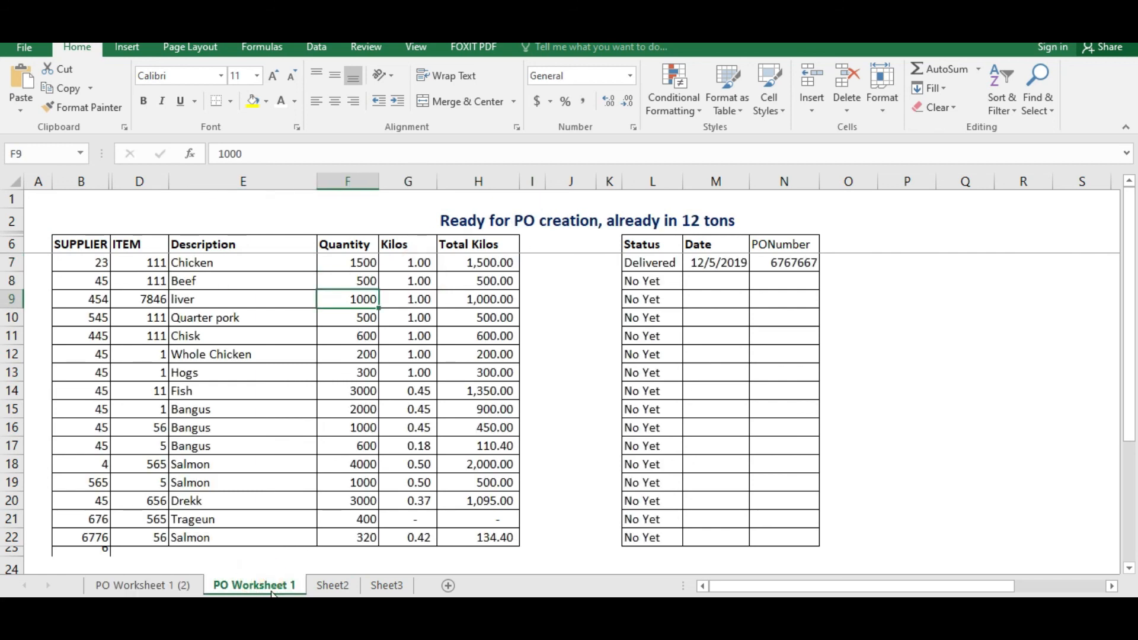
click(286, 586)
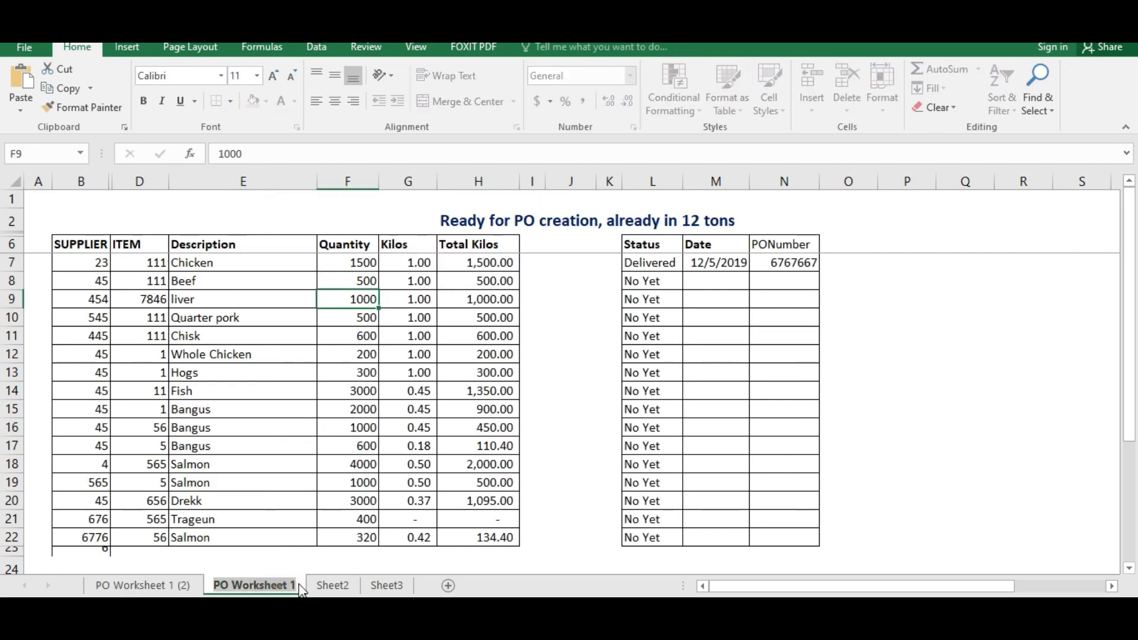
click(133, 585)
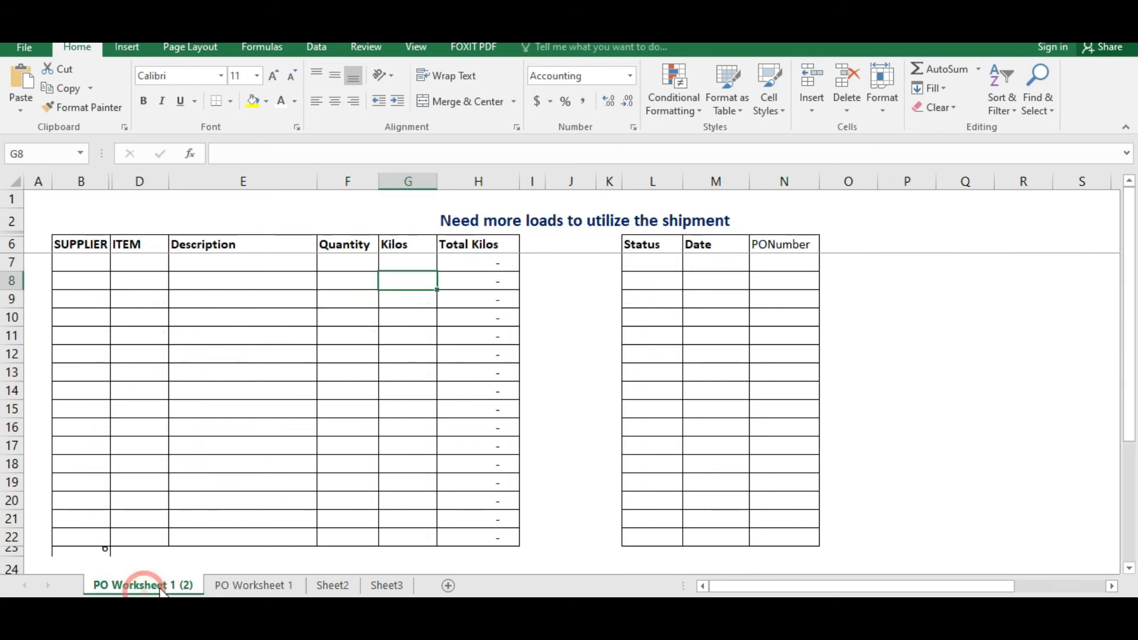
click(226, 585)
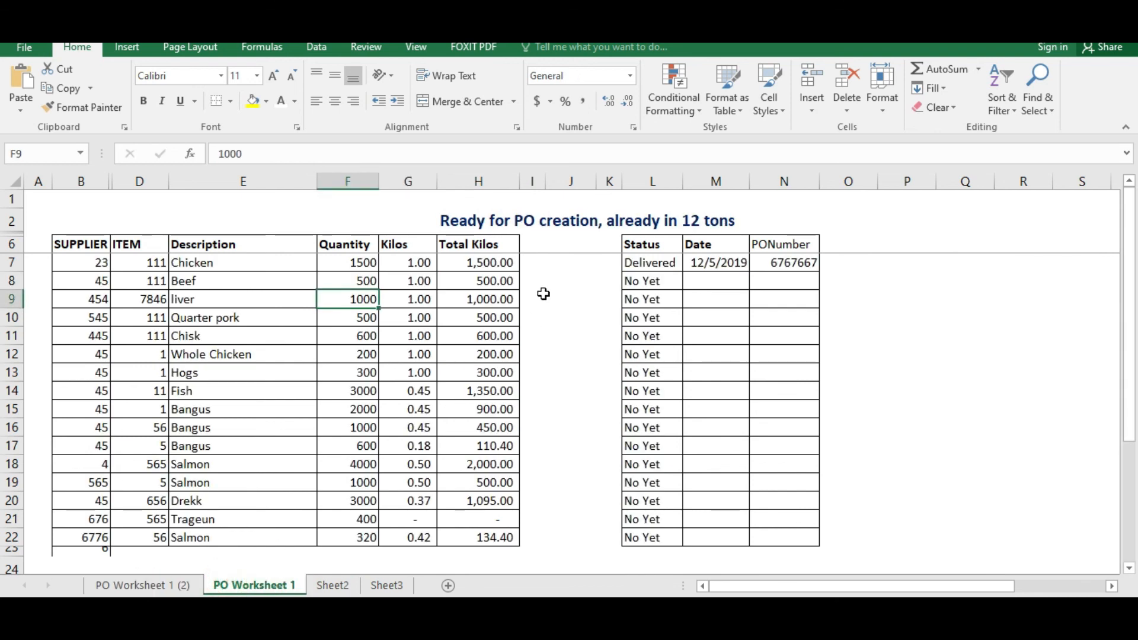